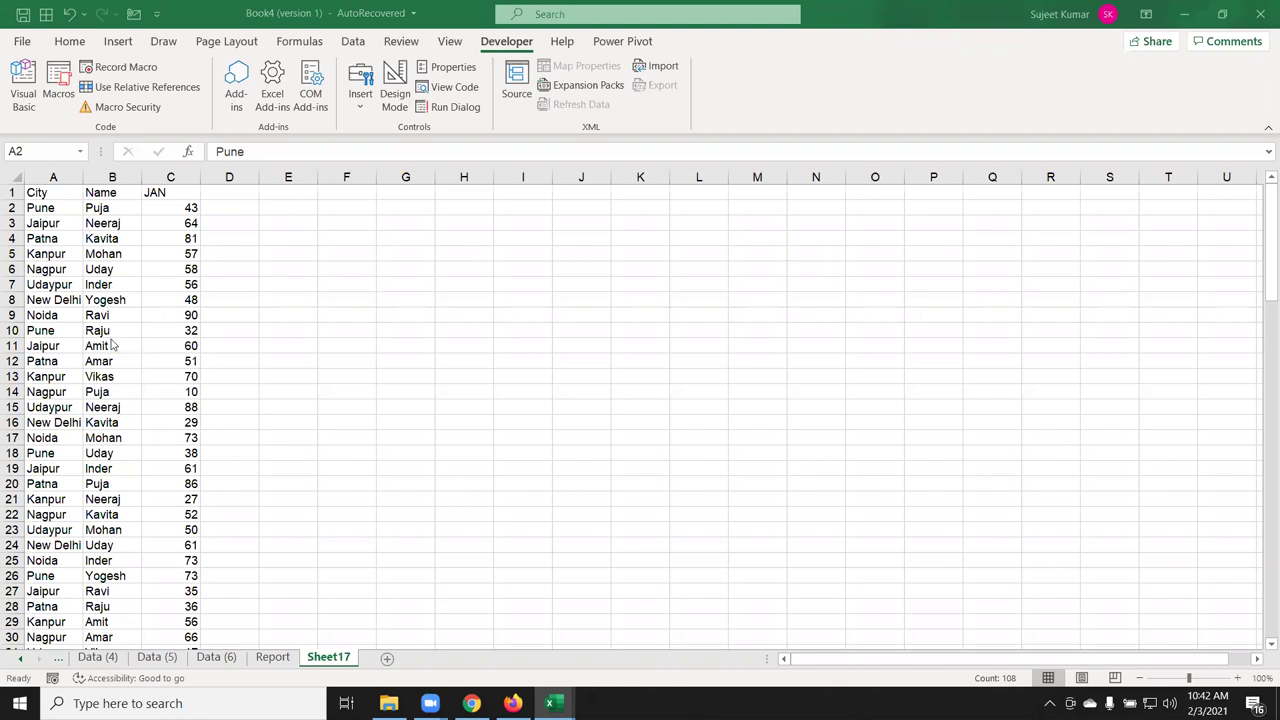
Copy the Pune and Raju pair from A10:B10 into G6:H6.
{"action": "left_click", "coordinate": [48, 190]}
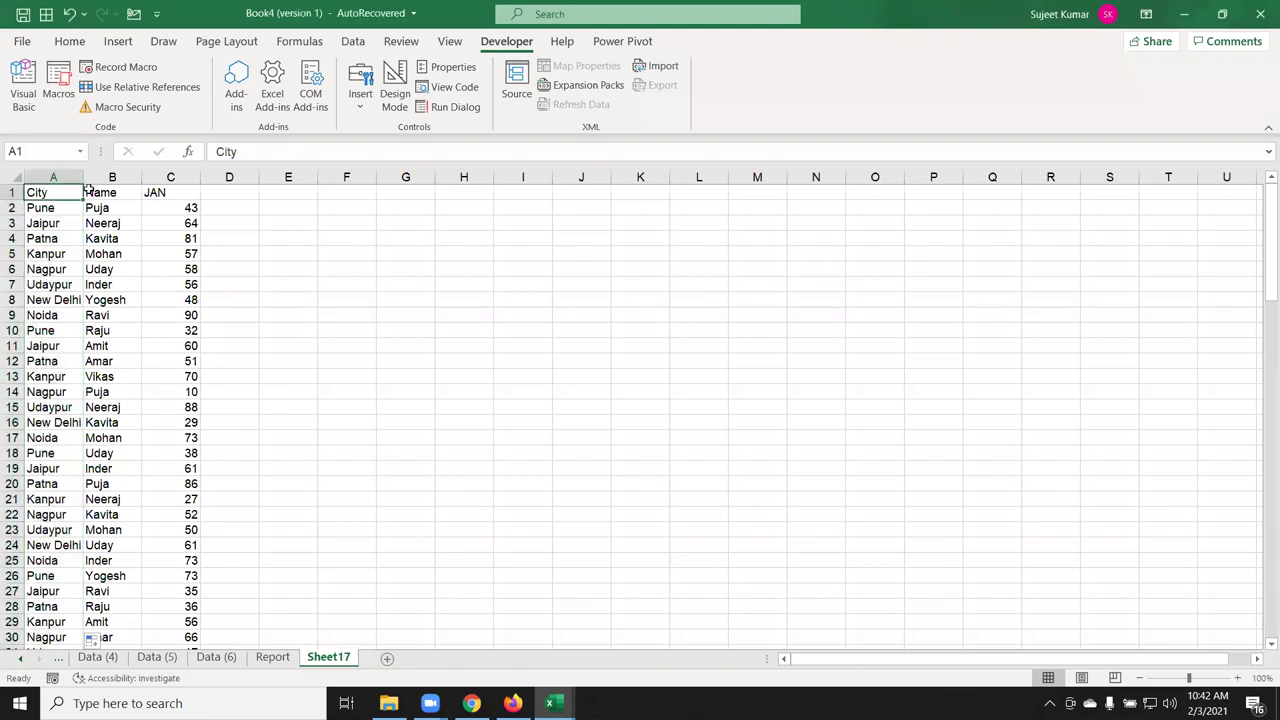
{"action": "left_click", "coordinate": [88, 192]}
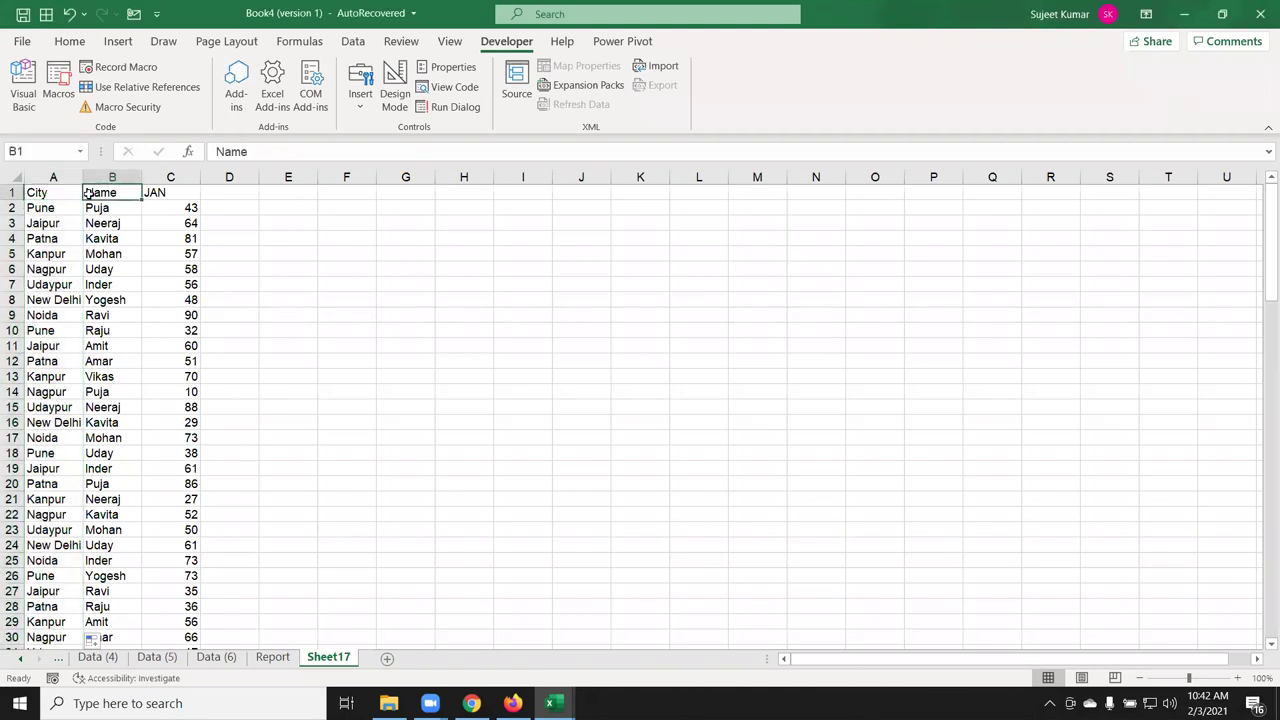
{"action": "left_click", "coordinate": [63, 329]}
{"action": "left_click_drag", "start_coordinate": [63, 329], "coordinate": [97, 330]}
{"action": "key", "text": "ctrl+c"}
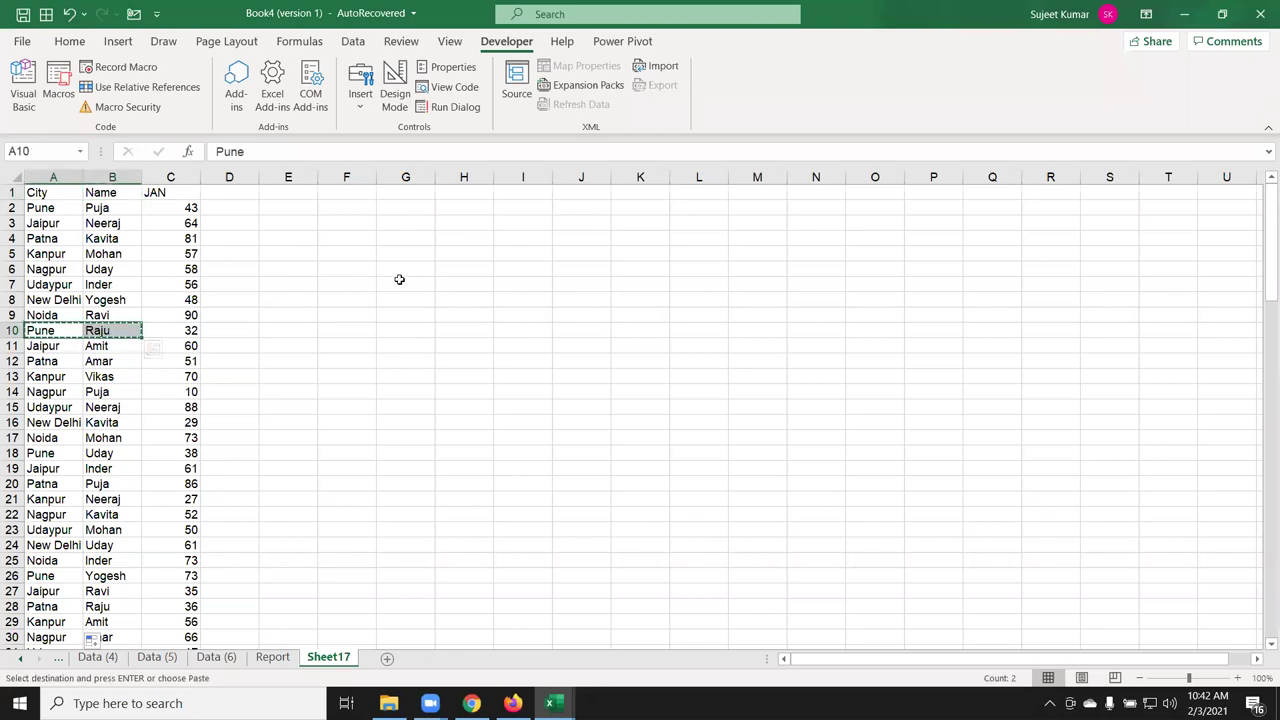
{"action": "left_click", "coordinate": [423, 269]}
{"action": "key", "text": "ctrl+v"}
{"action": "key", "text": "Escape"}
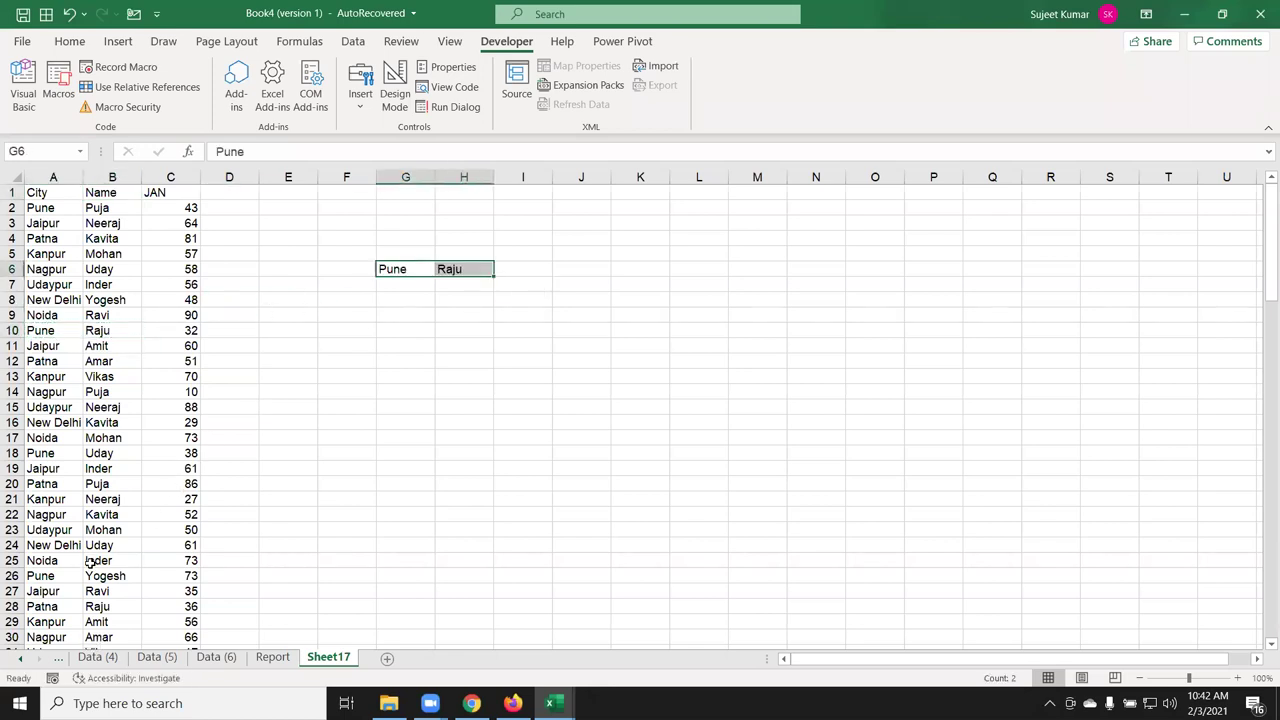
Begin a VLOOKUP entry in I6, then discard it.
{"action": "left_click_drag", "start_coordinate": [98, 606], "coordinate": [50, 606]}
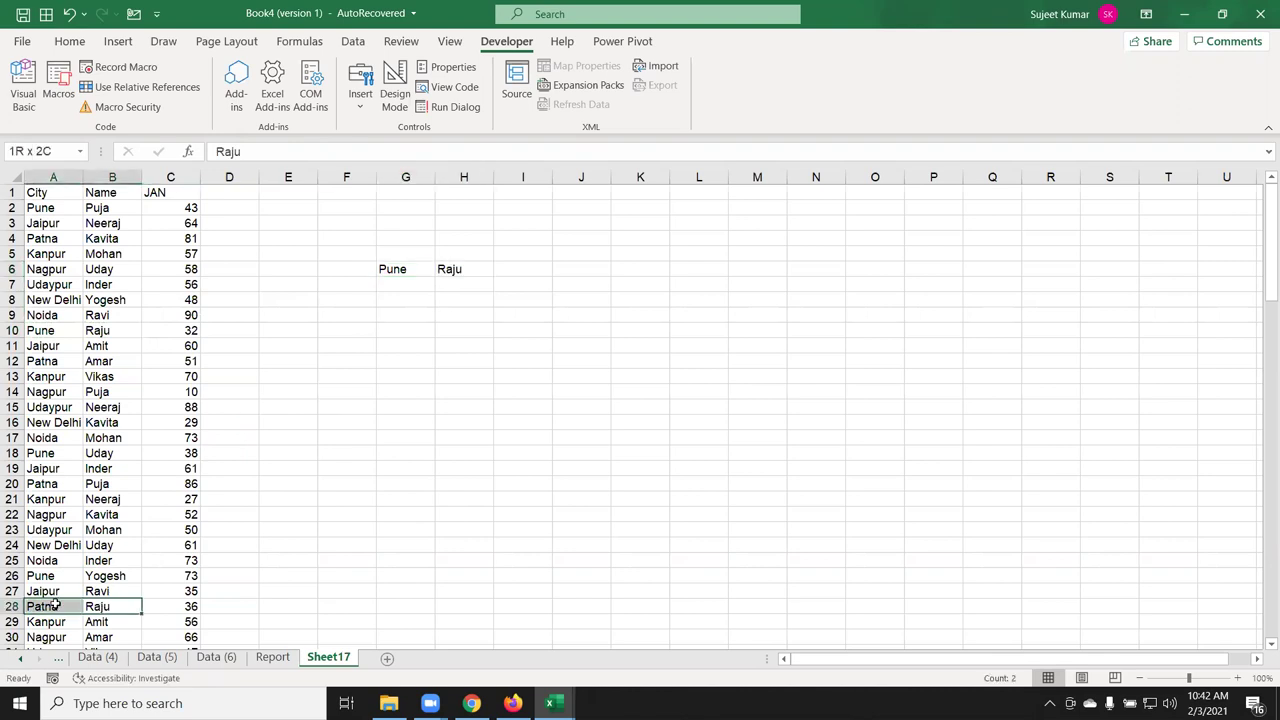
{"action": "left_click", "coordinate": [398, 283]}
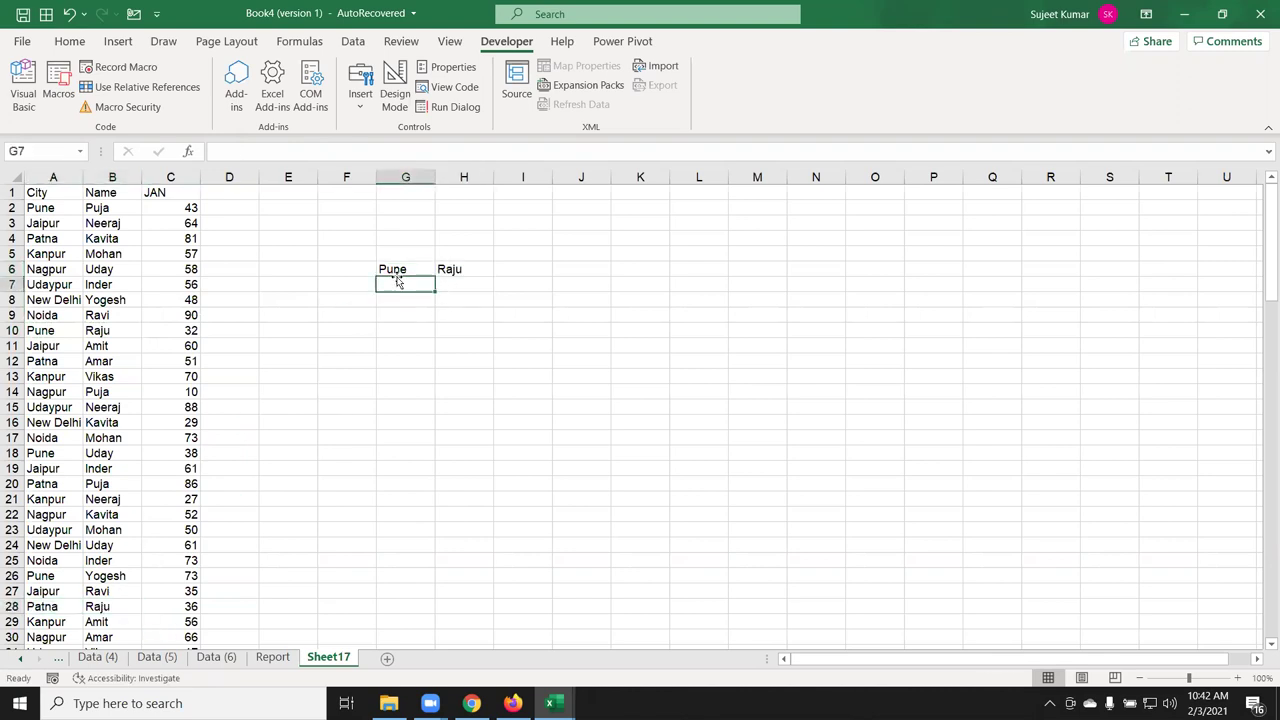
{"action": "left_click", "coordinate": [397, 270]}
{"action": "left_click", "coordinate": [480, 271]}
{"action": "left_click", "coordinate": [522, 273]}
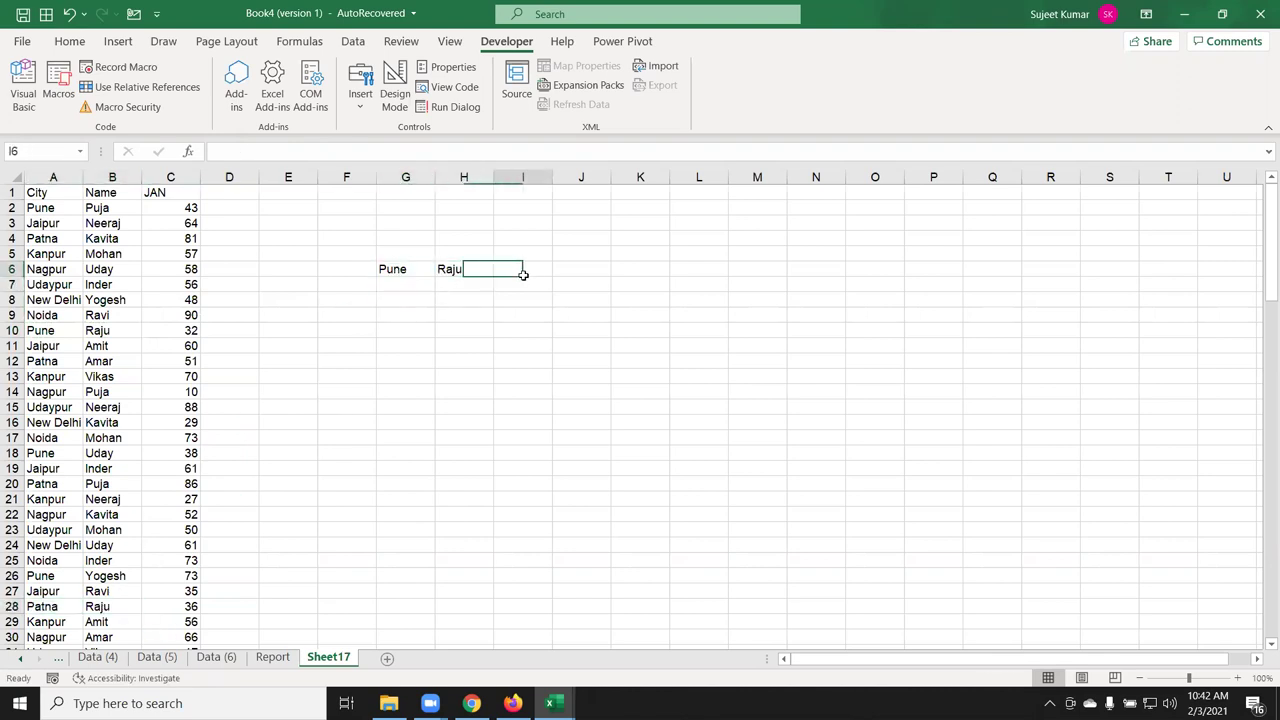
{"action": "left_click_drag", "start_coordinate": [420, 274], "coordinate": [448, 278]}
{"action": "left_click", "coordinate": [520, 269]}
{"action": "type", "text": "=vl"}
{"action": "key", "text": "BackSpace"}
{"action": "key", "text": "BackSpace"}
{"action": "key", "text": "BackSpace"}
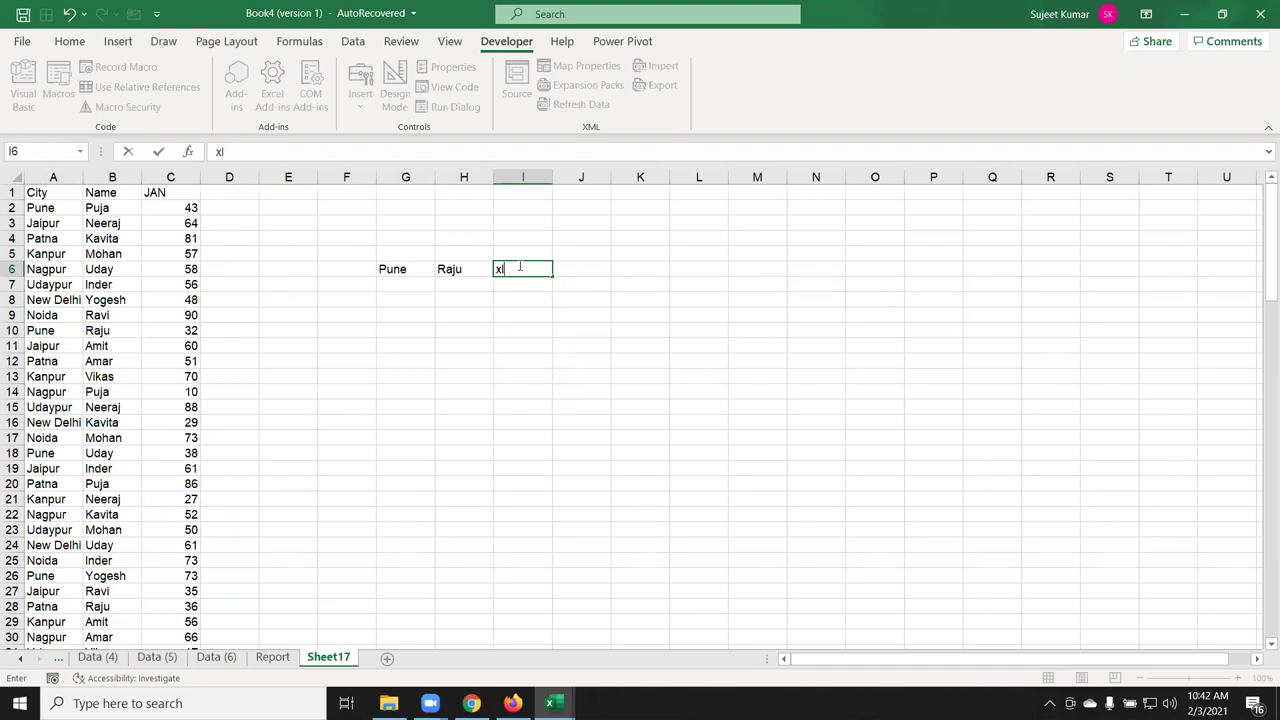
{"action": "key", "text": "Escape"}
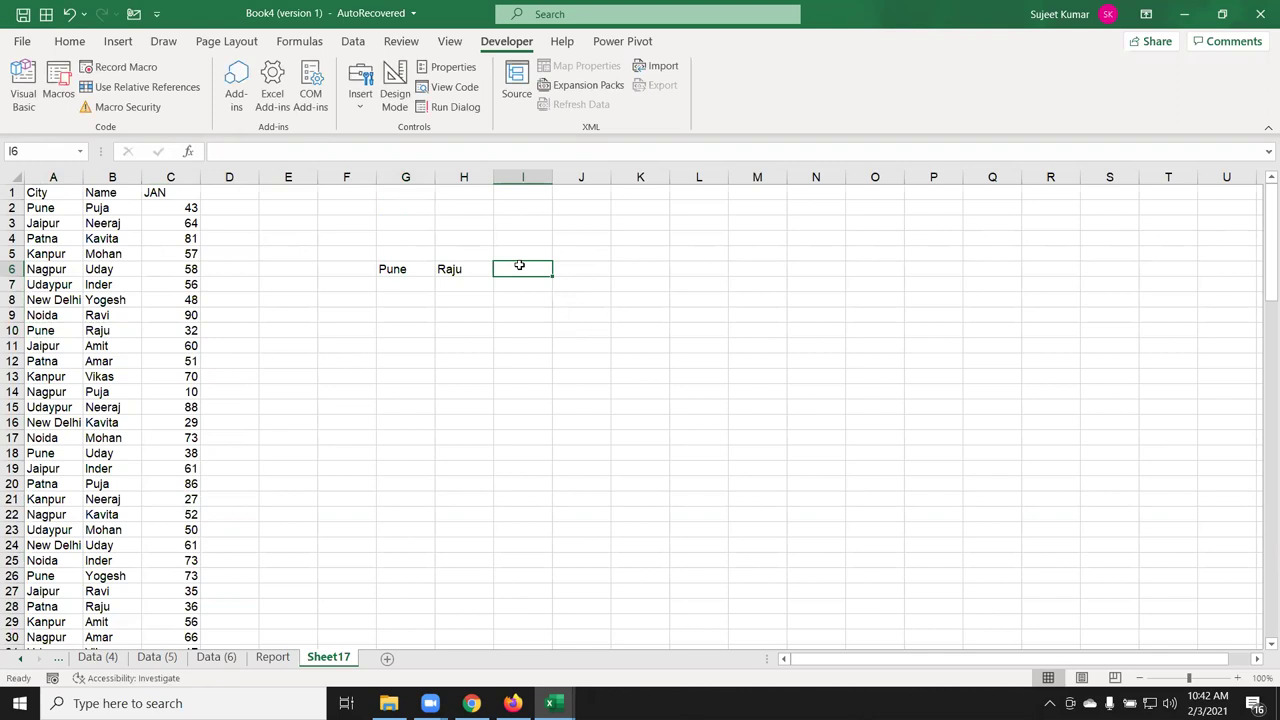
Reselect the Pune and Raju criteria cells G6:H6.
{"action": "key", "text": "Left"}
{"action": "key", "text": "Left"}
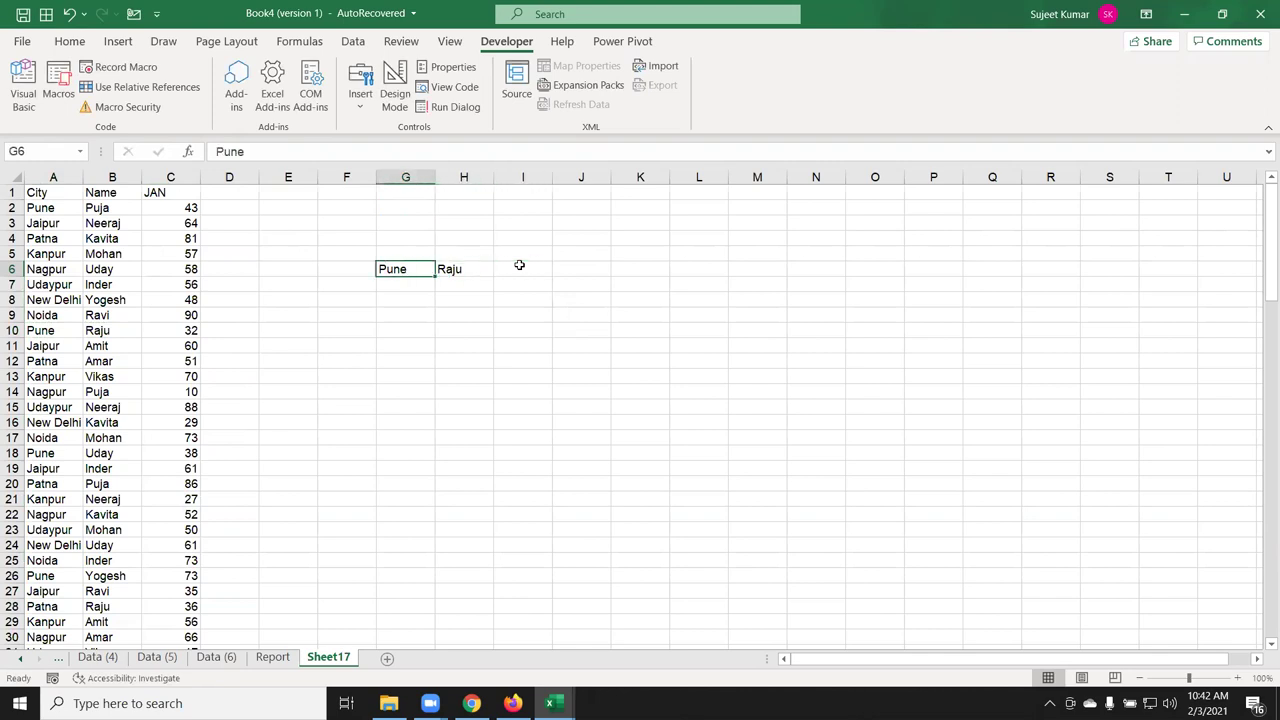
{"action": "key", "text": "Left"}
{"action": "key", "text": "Left"}
{"action": "key", "text": "Left"}
{"action": "key", "text": "Left"}
{"action": "key", "text": "Left"}
{"action": "key", "text": "Left"}
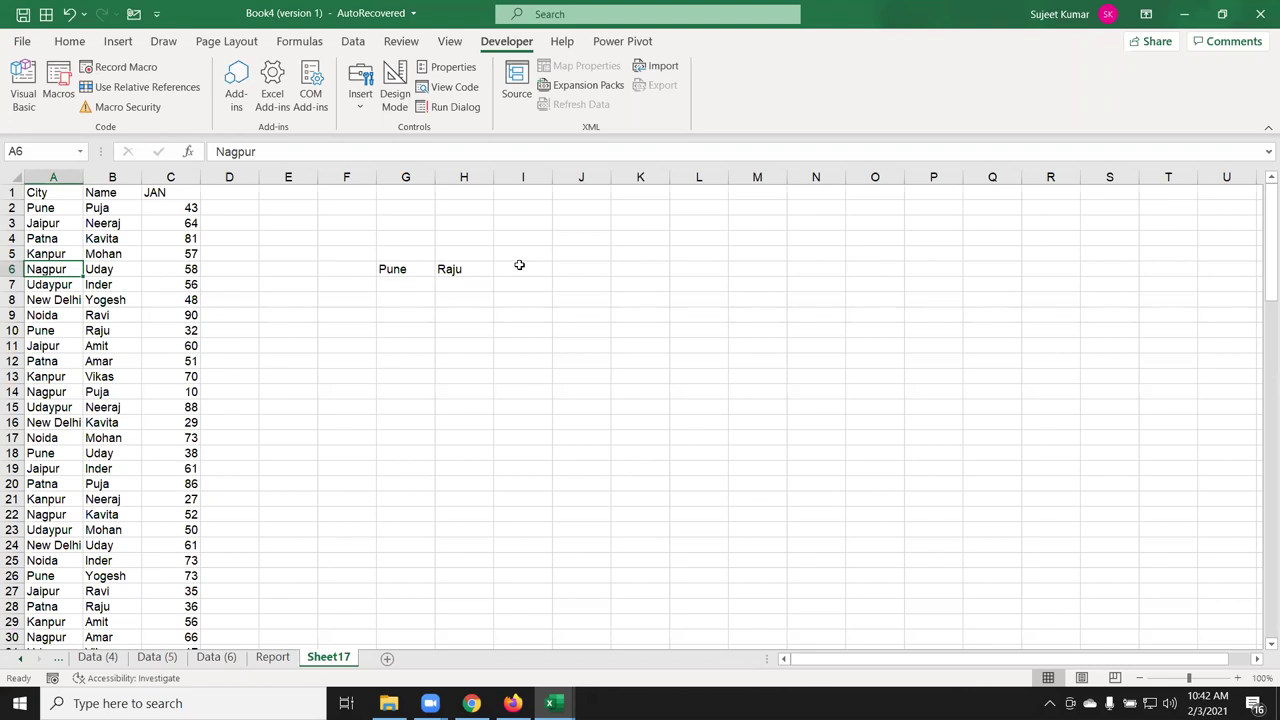
{"action": "left_click_drag", "start_coordinate": [392, 269], "coordinate": [435, 275]}
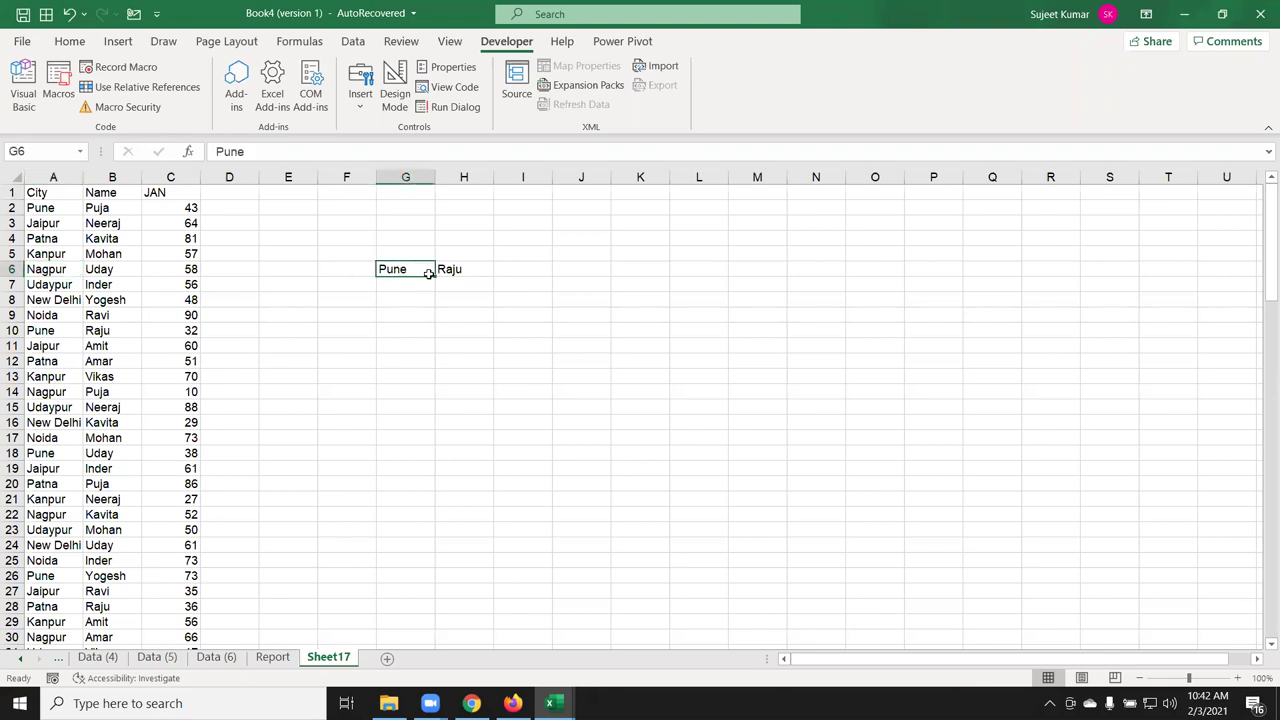
{"action": "left_click", "coordinate": [173, 177]}
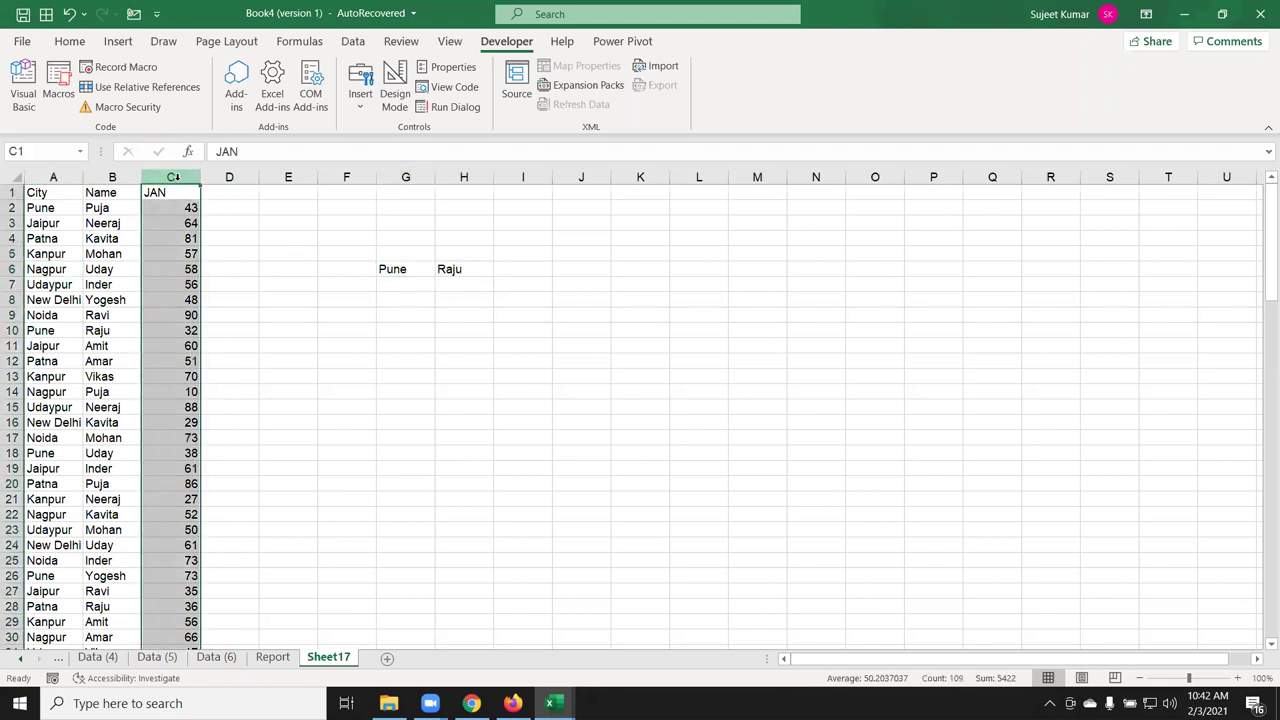
{"action": "left_click_drag", "start_coordinate": [407, 272], "coordinate": [450, 272]}
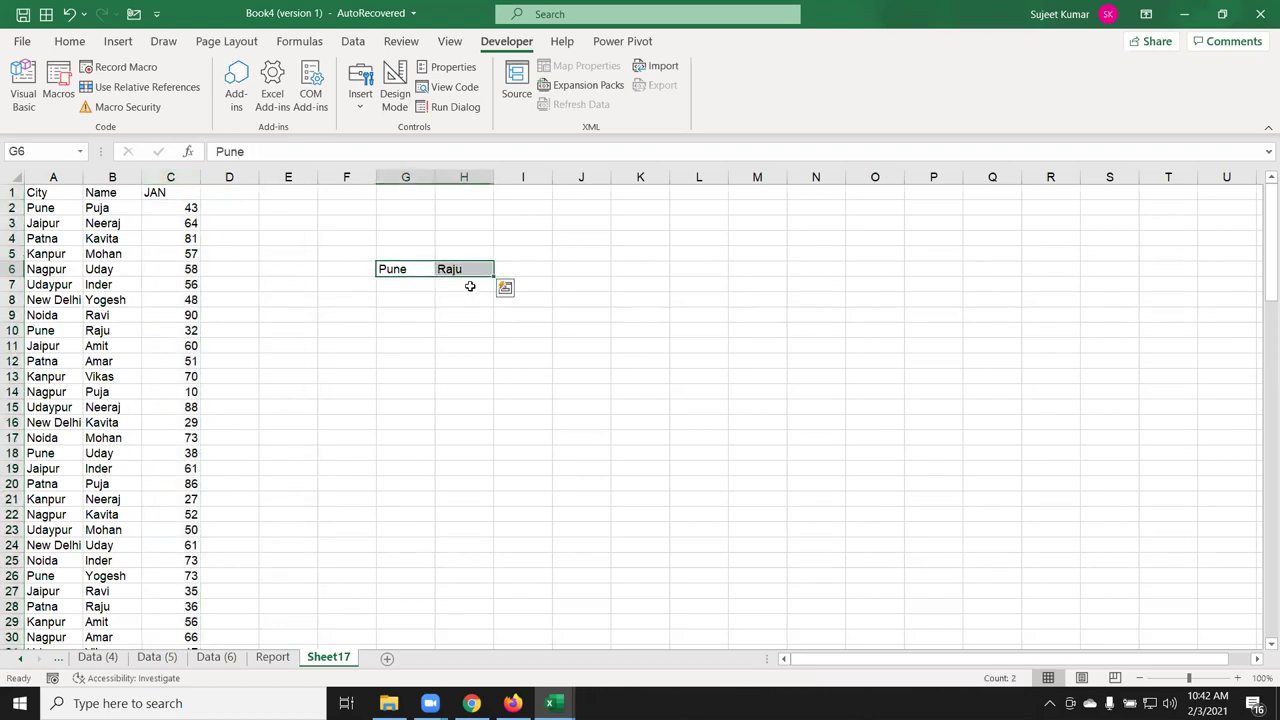
Enter =SUMIFS(C:C,A:A,G6,B:B,H6) in I6, totalling JAN for Pune and Raju as 64.
{"action": "left_click", "coordinate": [534, 269]}
{"action": "type", "text": "="}
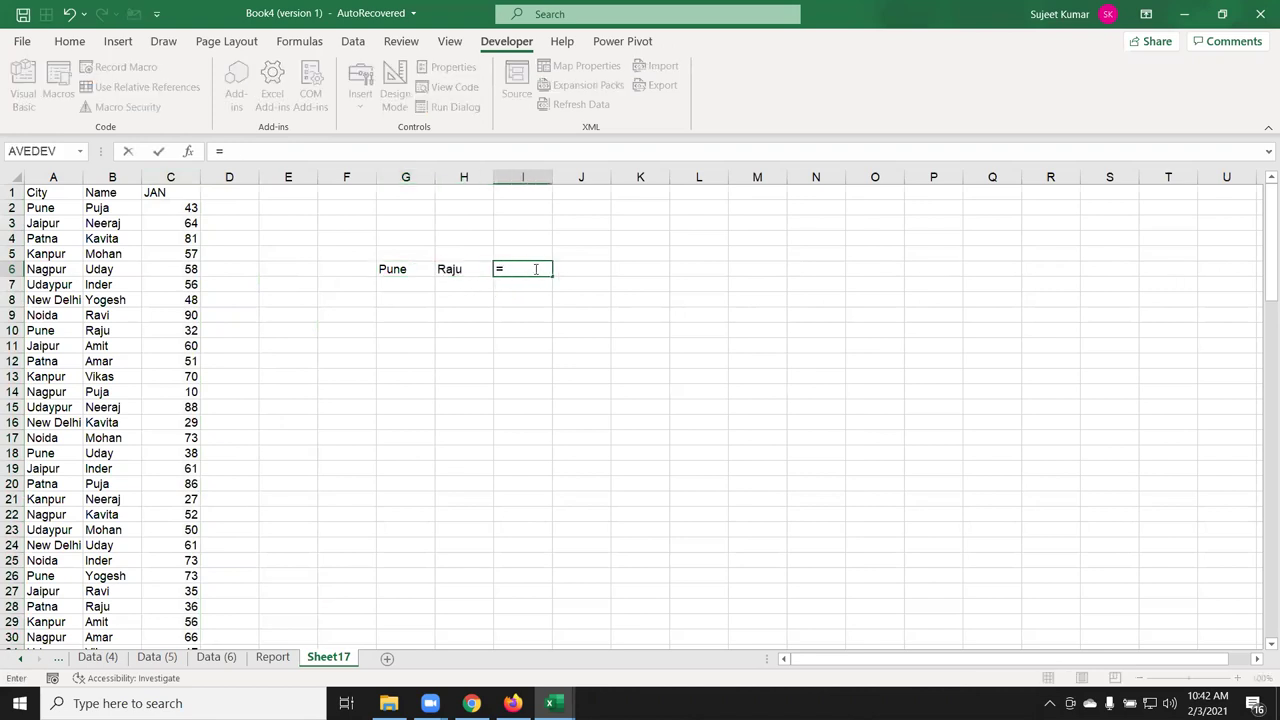
{"action": "type", "text": "sum"}
{"action": "key", "text": "Down"}
{"action": "key", "text": "Down"}
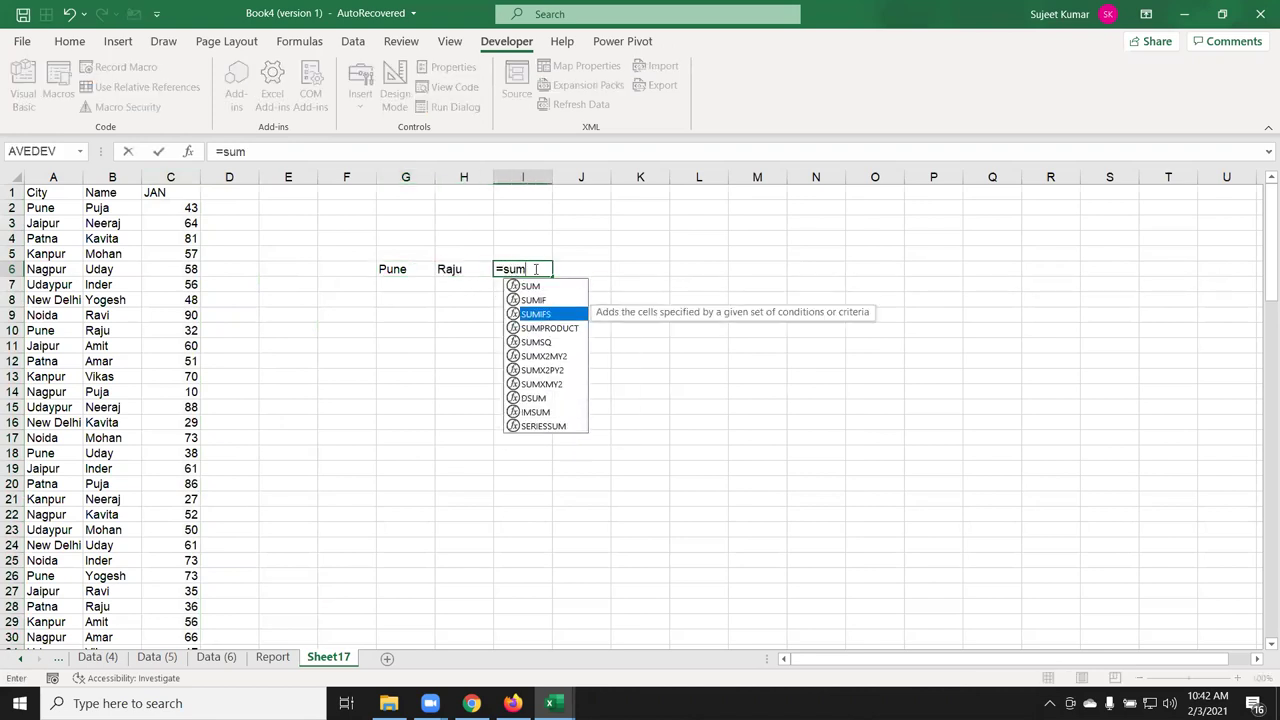
{"action": "key", "text": "Tab"}
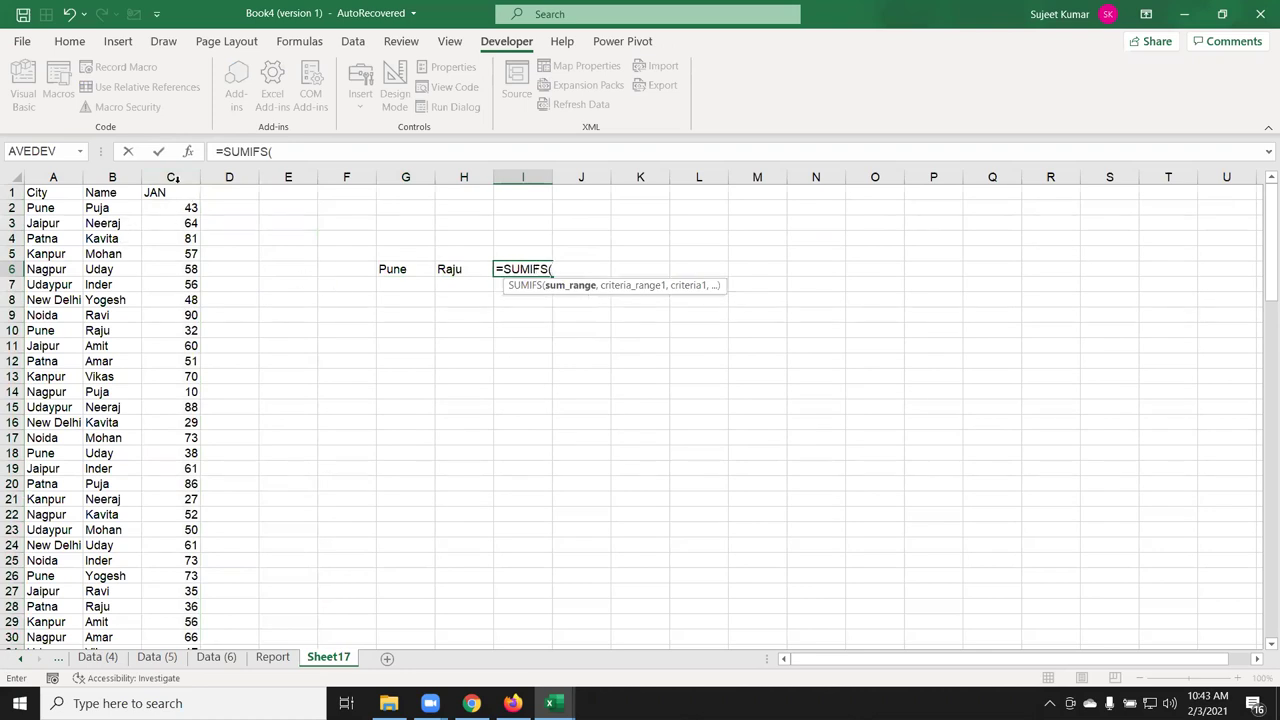
{"action": "left_click", "coordinate": [173, 177]}
{"action": "type", "text": ","}
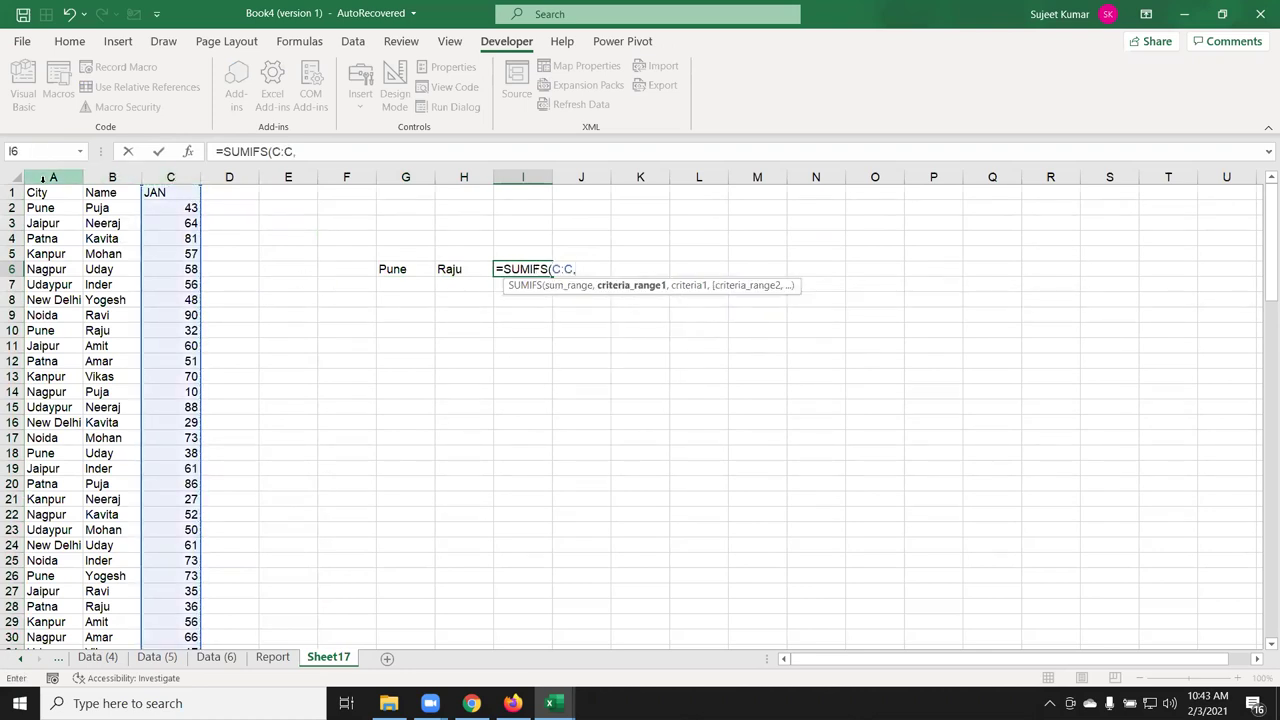
{"action": "left_click", "coordinate": [43, 177]}
{"action": "type", "text": ","}
{"action": "left_click", "coordinate": [393, 267]}
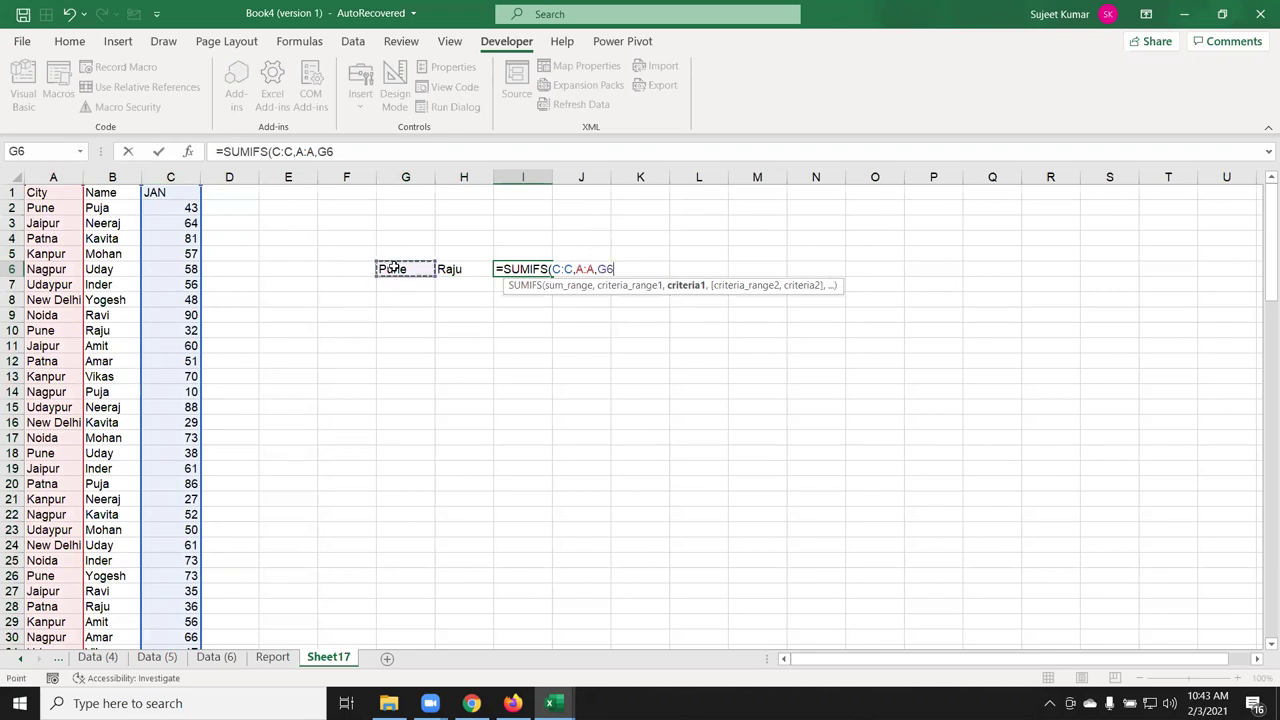
{"action": "type", "text": ","}
{"action": "left_click", "coordinate": [106, 177]}
{"action": "type", "text": ",B:B,"}
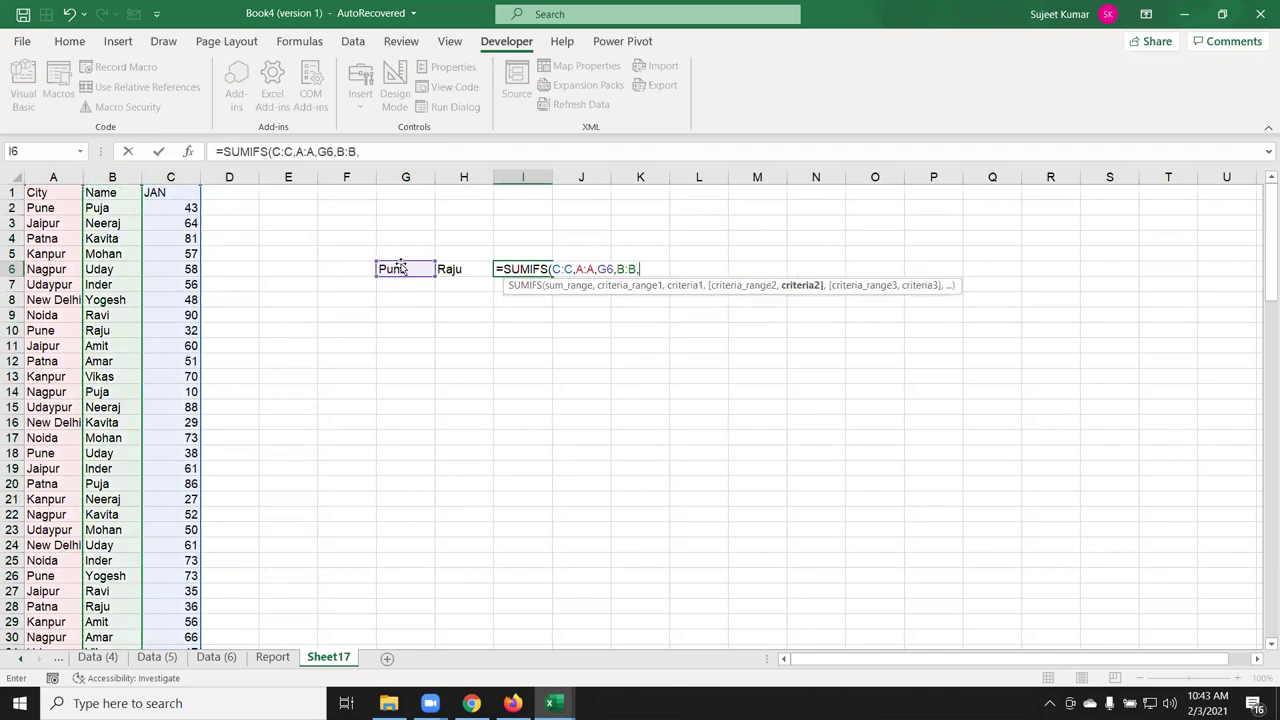
{"action": "left_click", "coordinate": [455, 270]}
{"action": "key", "text": "Return"}
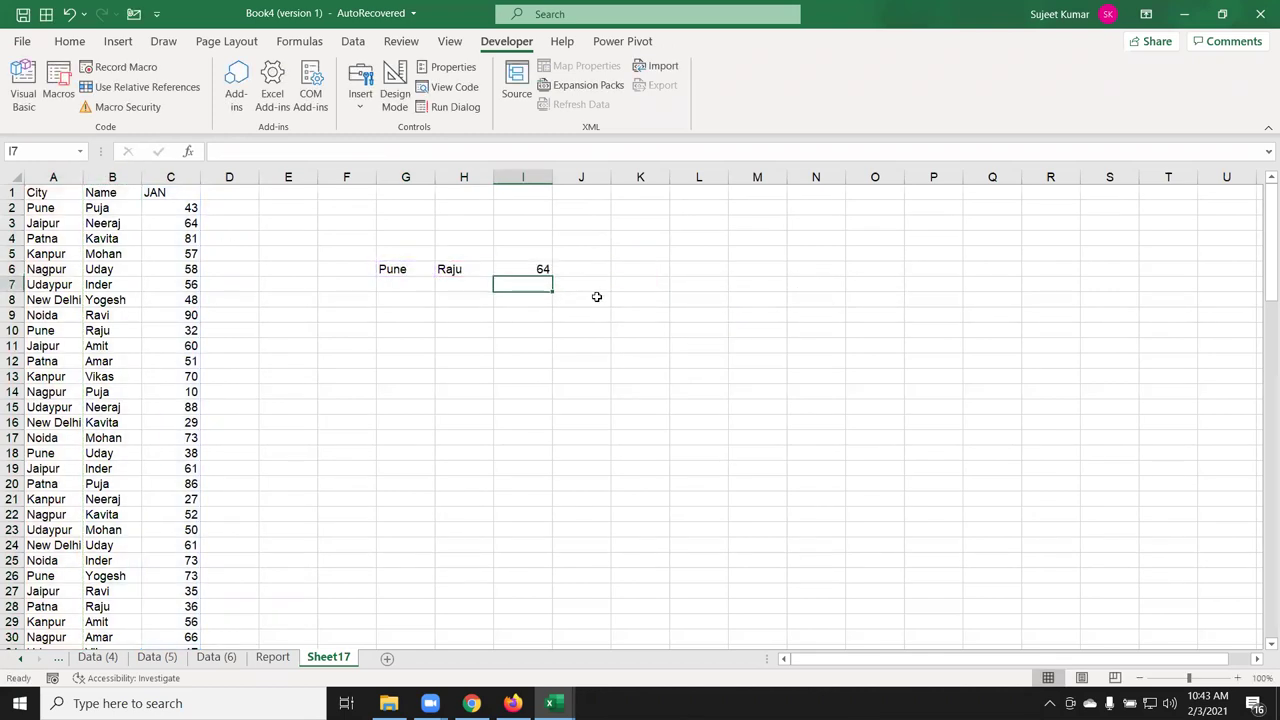
{"action": "left_click", "coordinate": [529, 270]}
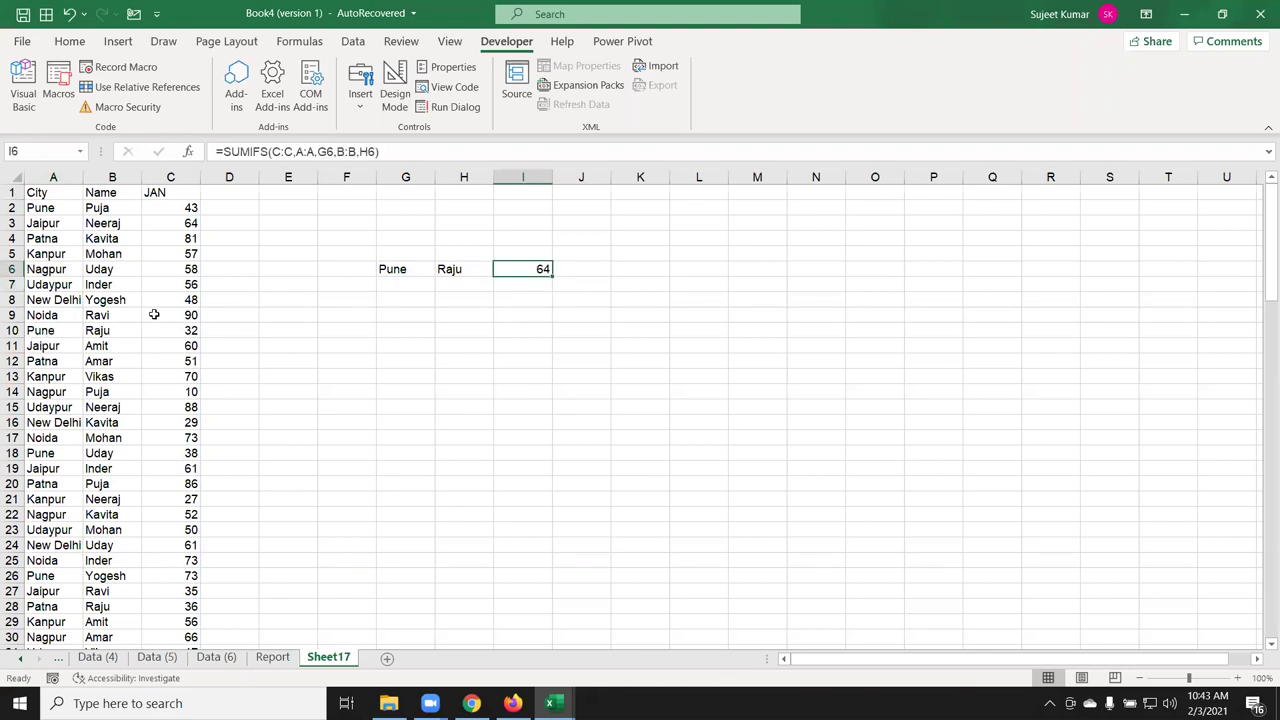
Fill row 10's Pune-Raju entry into row 11 to test the I6 total, then undo it.
{"action": "left_click_drag", "start_coordinate": [73, 331], "coordinate": [193, 342]}
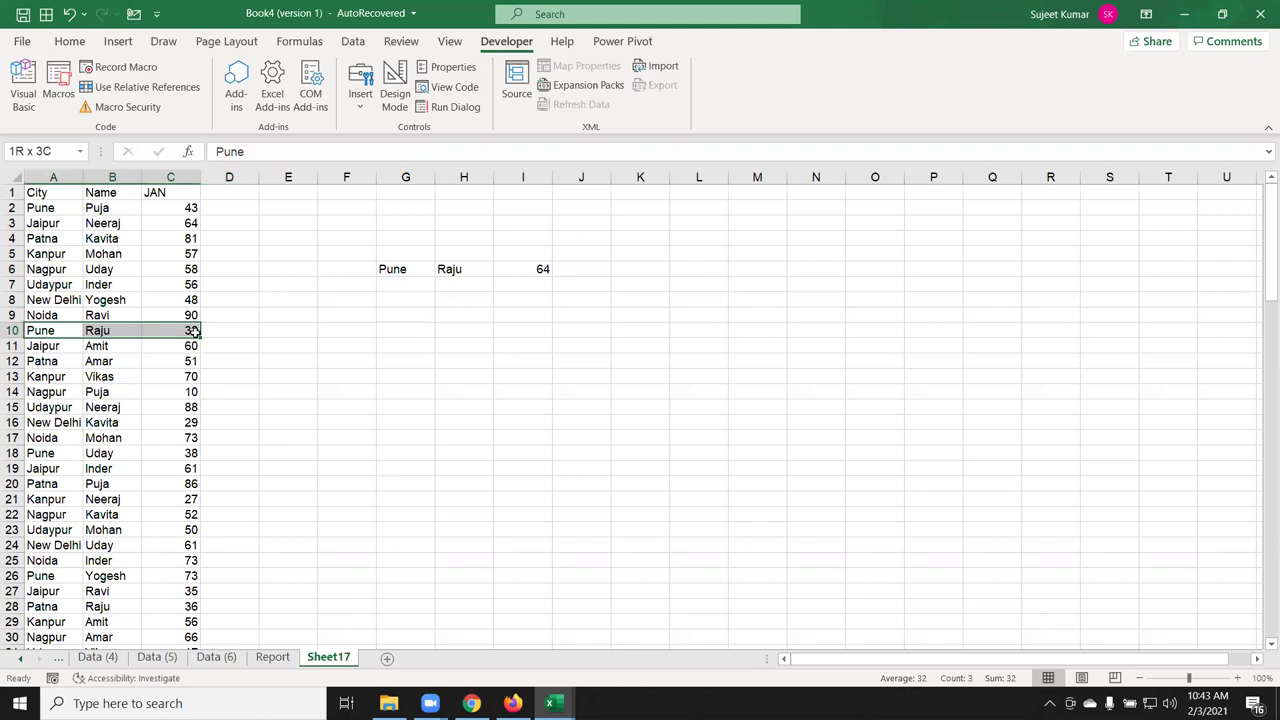
{"action": "key", "text": "ctrl+d"}
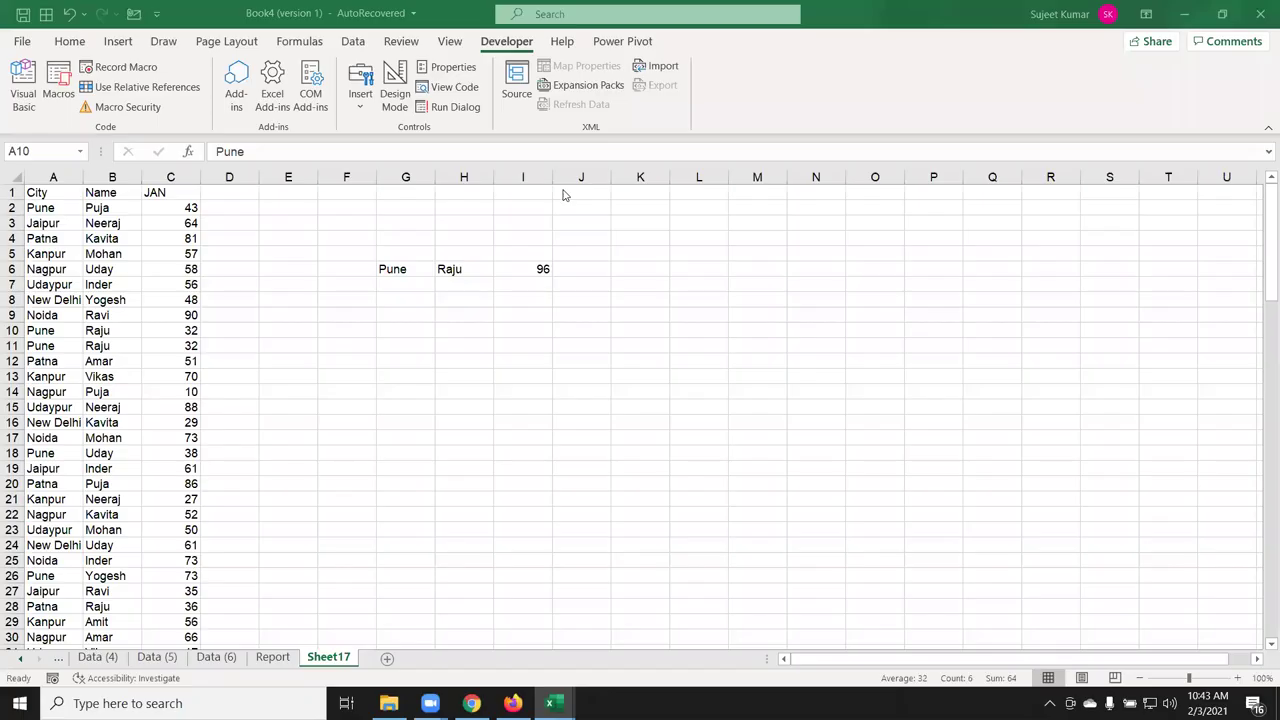
{"action": "left_click", "coordinate": [540, 270]}
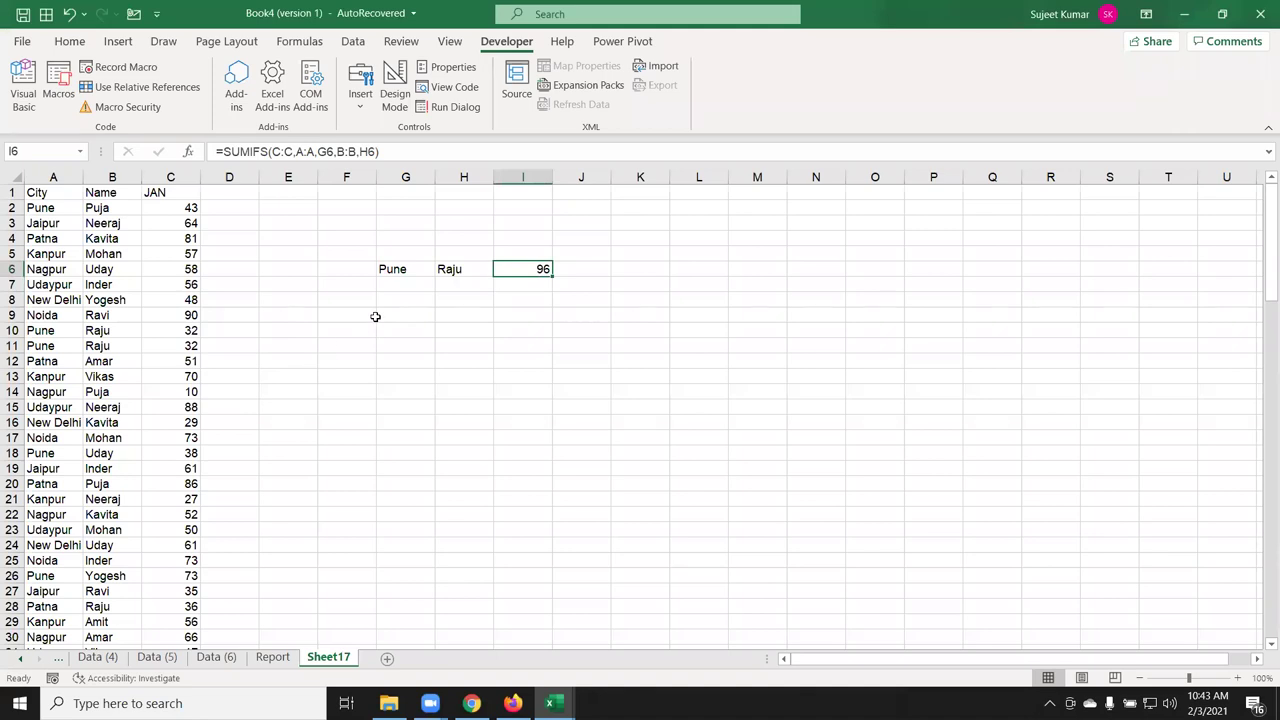
{"action": "key", "text": "ctrl+z"}
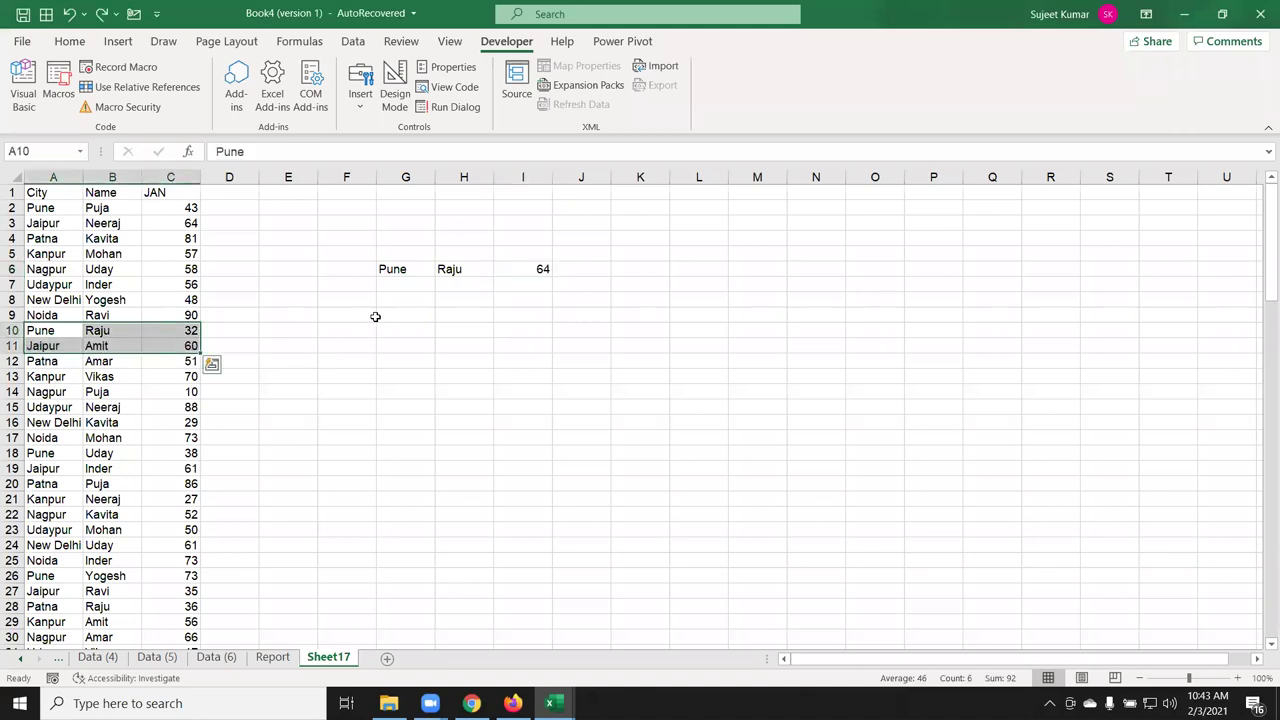
Clear the SUMIFS formula from I6.
{"action": "key", "text": "Up"}
{"action": "key", "text": "Up"}
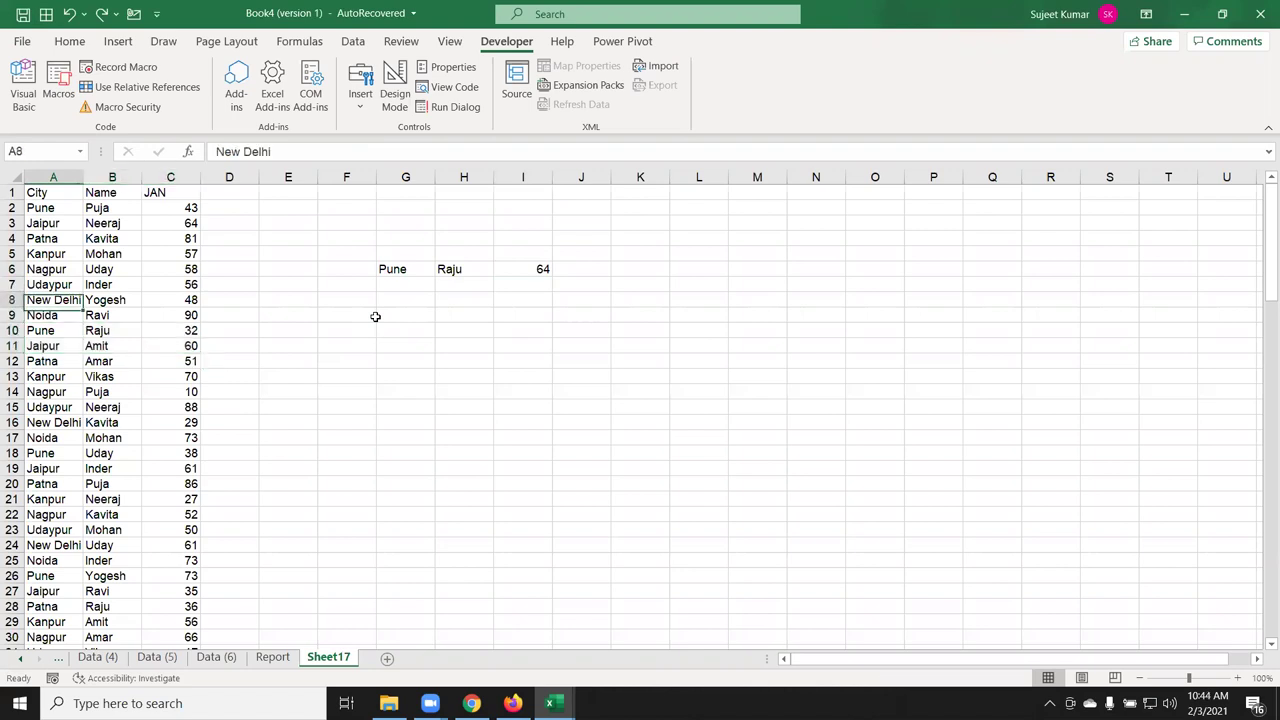
{"action": "key", "text": "Right"}
{"action": "key", "text": "Right"}
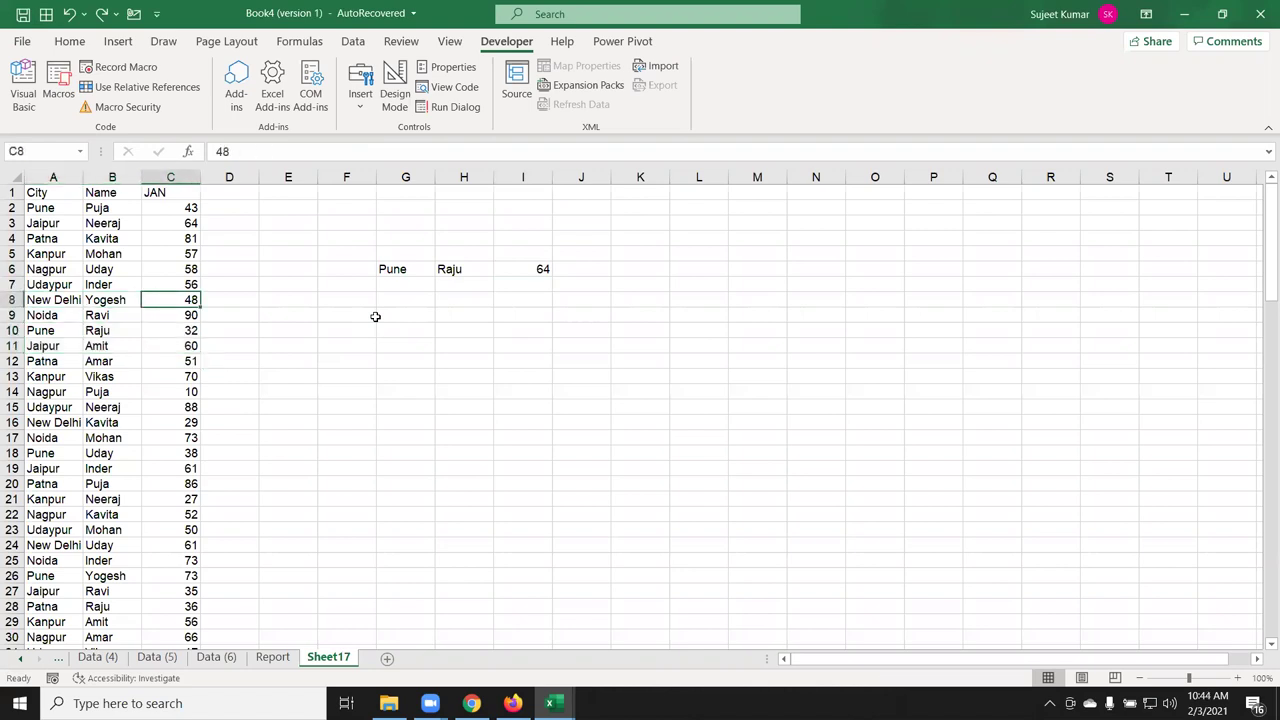
{"action": "key", "text": "Up"}
{"action": "key", "text": "Up"}
{"action": "key", "text": "Up"}
{"action": "key", "text": "Up"}
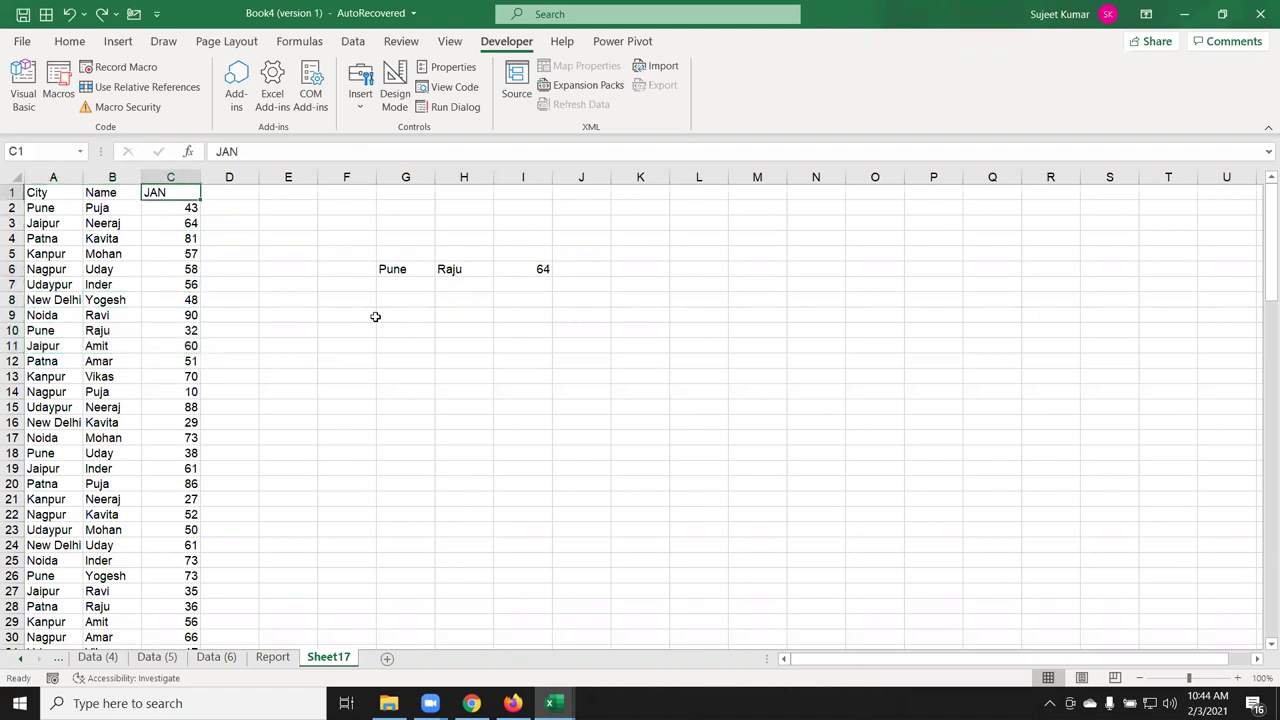
{"action": "key", "text": "Right"}
{"action": "key", "text": "Right"}
{"action": "key", "text": "Right"}
{"action": "key", "text": "Right"}
{"action": "key", "text": "Right"}
{"action": "key", "text": "Right"}
{"action": "key", "text": "Right"}
{"action": "key", "text": "Down"}
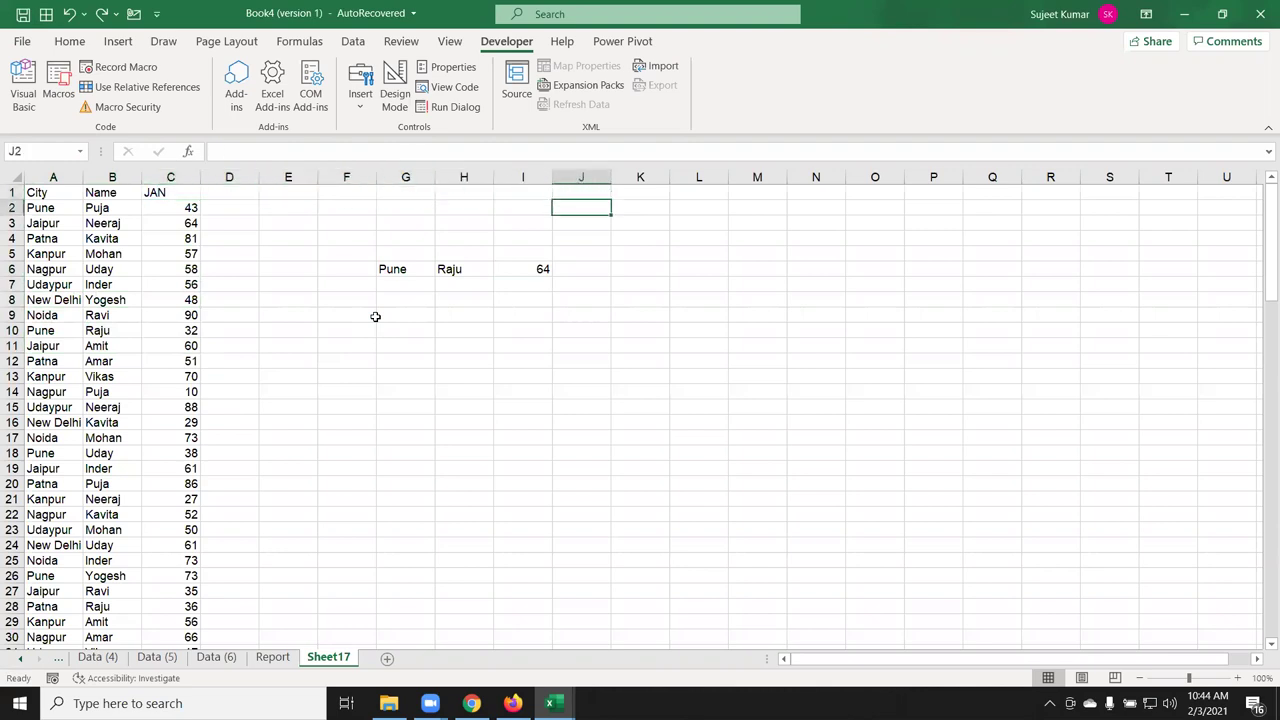
{"action": "key", "text": "Down"}
{"action": "key", "text": "Down"}
{"action": "key", "text": "Left"}
{"action": "key", "text": "Down"}
{"action": "key", "text": "Down"}
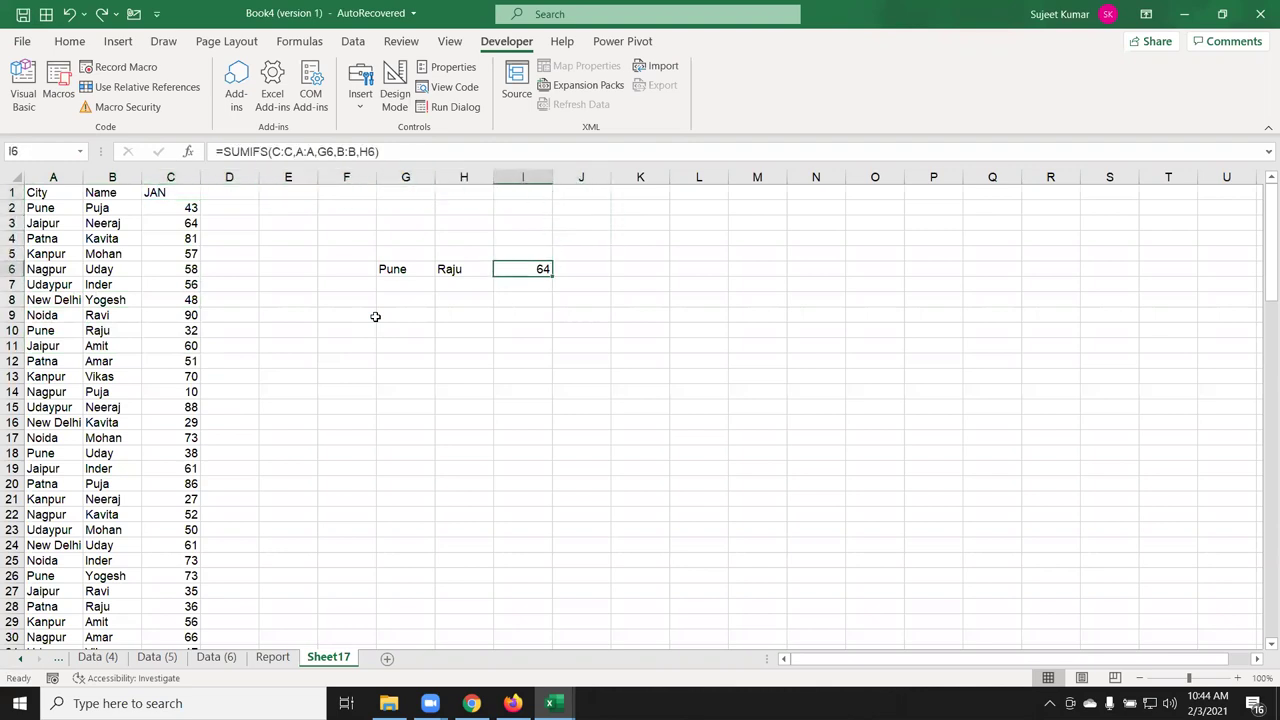
{"action": "key", "text": "Delete"}
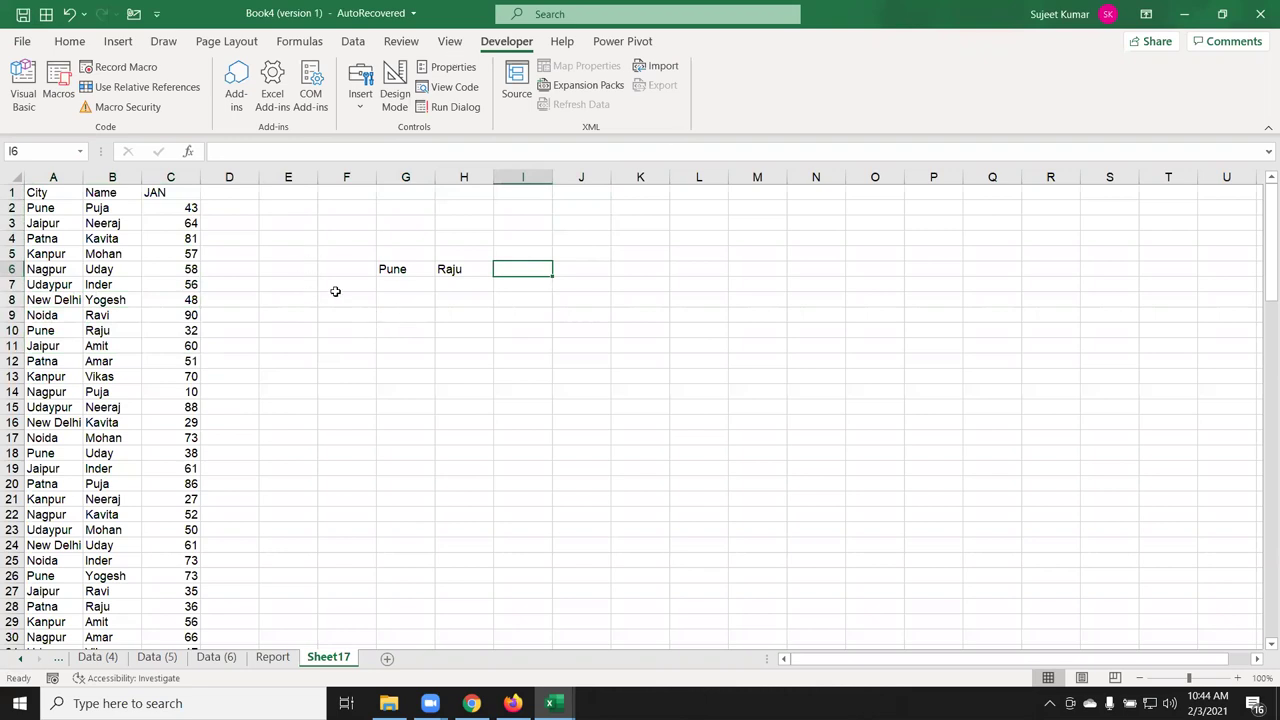
Insert a new column A, fill =B2&"-"&C2 down every row and autofit its width.
{"action": "left_click", "coordinate": [406, 292]}
{"action": "left_click", "coordinate": [50, 172]}
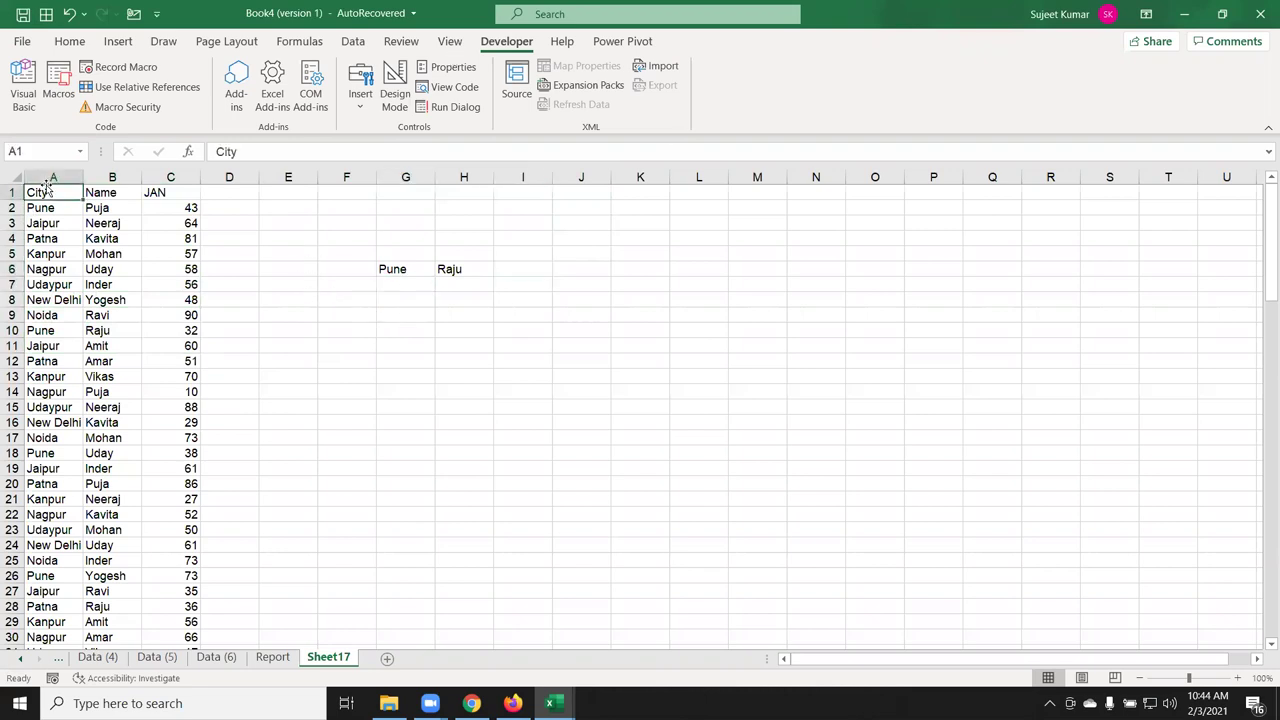
{"action": "key", "text": "ctrl+shift+plus"}
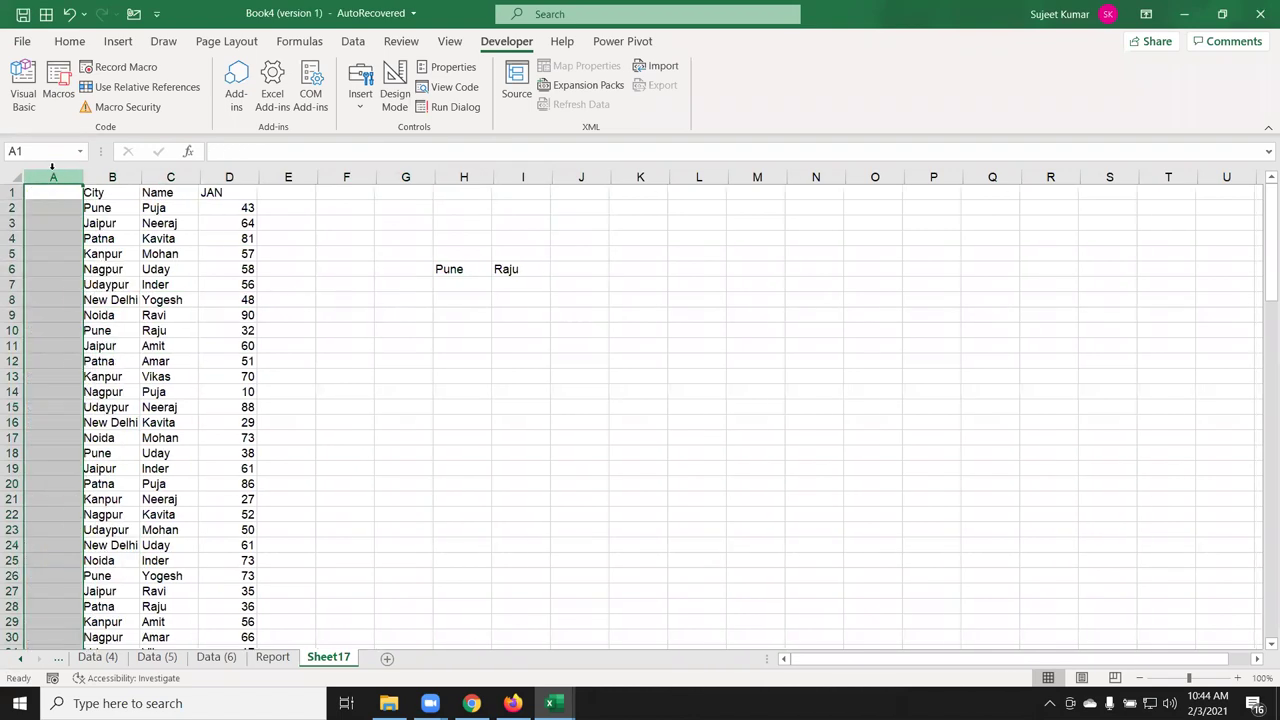
{"action": "key", "text": "Down"}
{"action": "type", "text": "=B2&\"-\""}
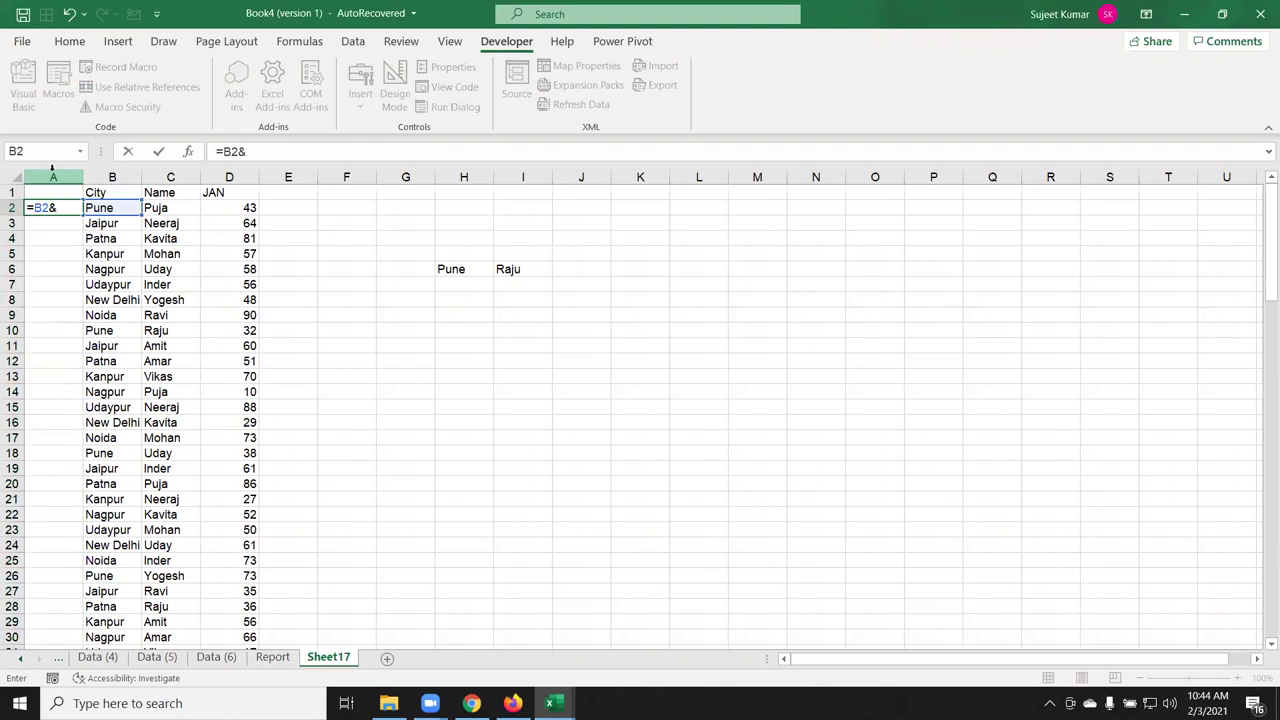
{"action": "type", "text": "&"}
{"action": "key", "text": "Right"}
{"action": "key", "text": "Right"}
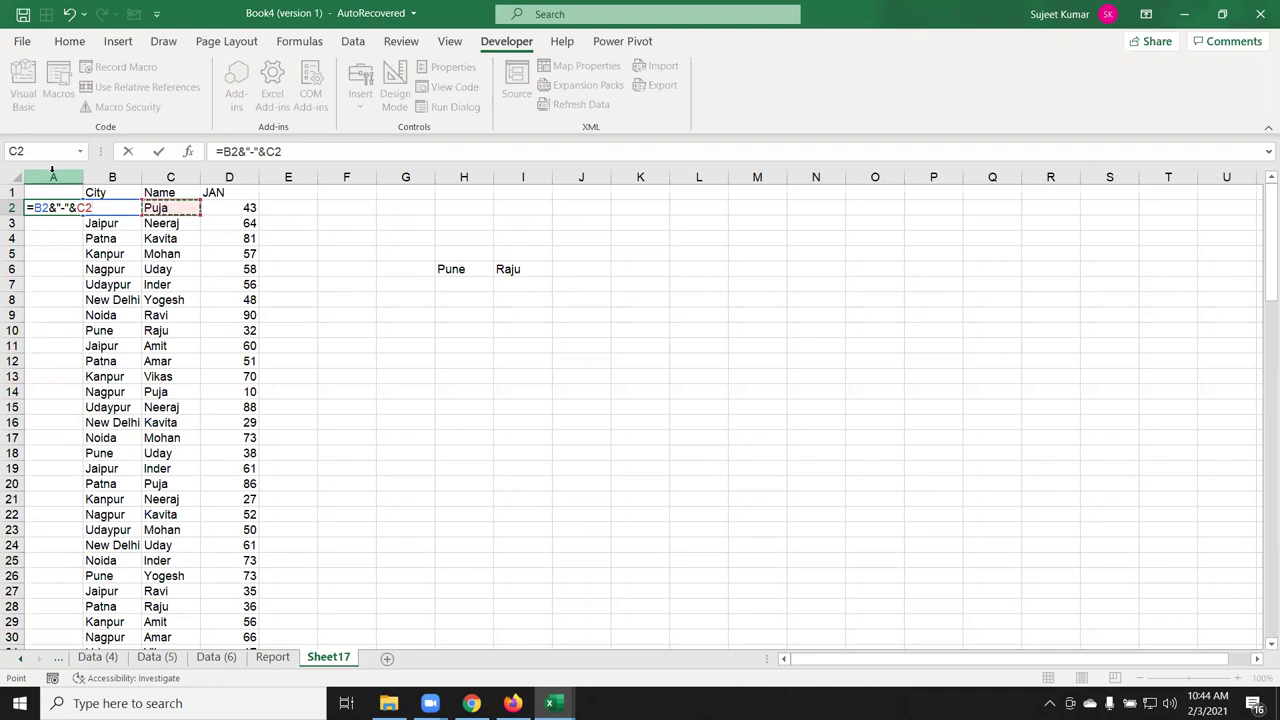
{"action": "key", "text": "Return"}
{"action": "key", "text": "Up"}
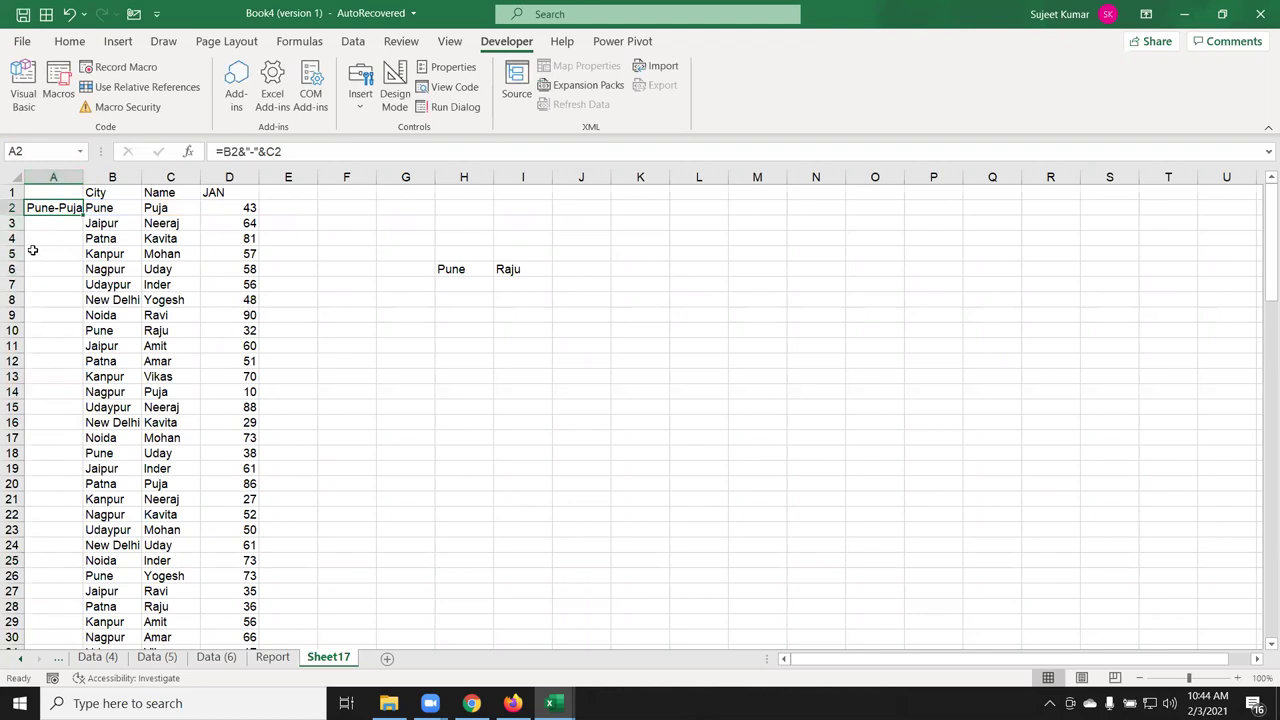
{"action": "double_click", "coordinate": [82, 216]}
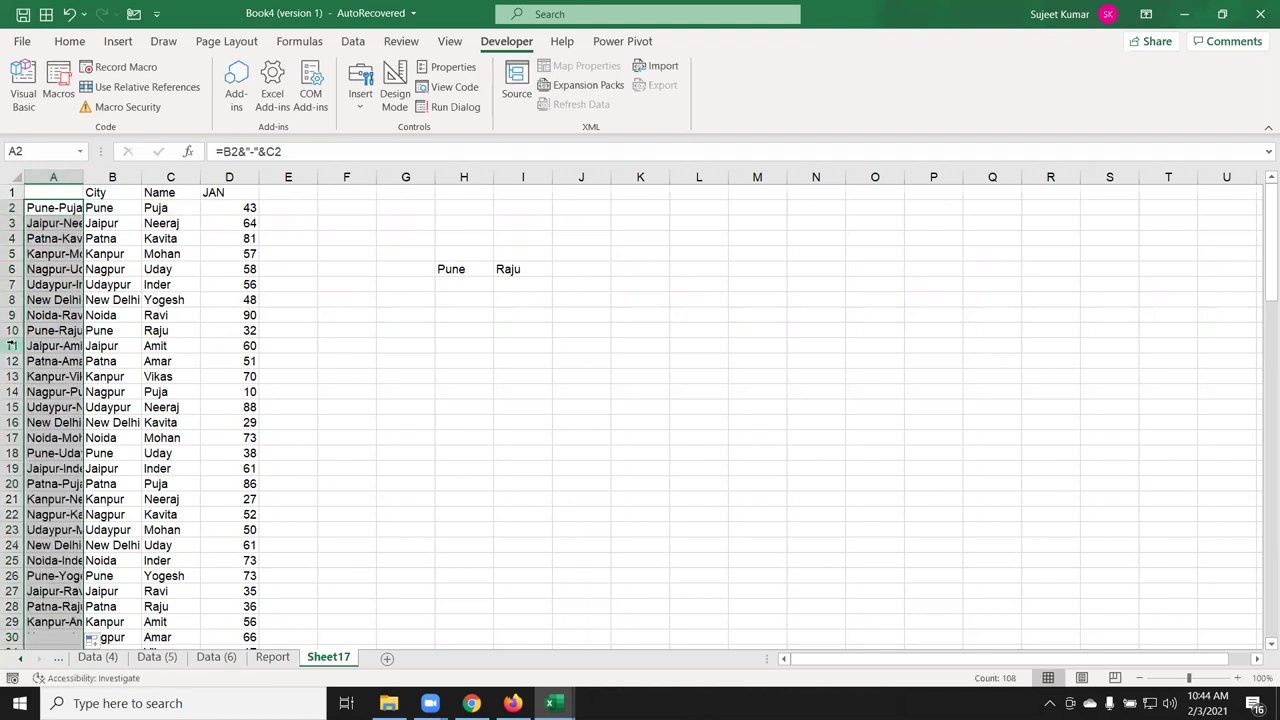
{"action": "double_click", "coordinate": [88, 176]}
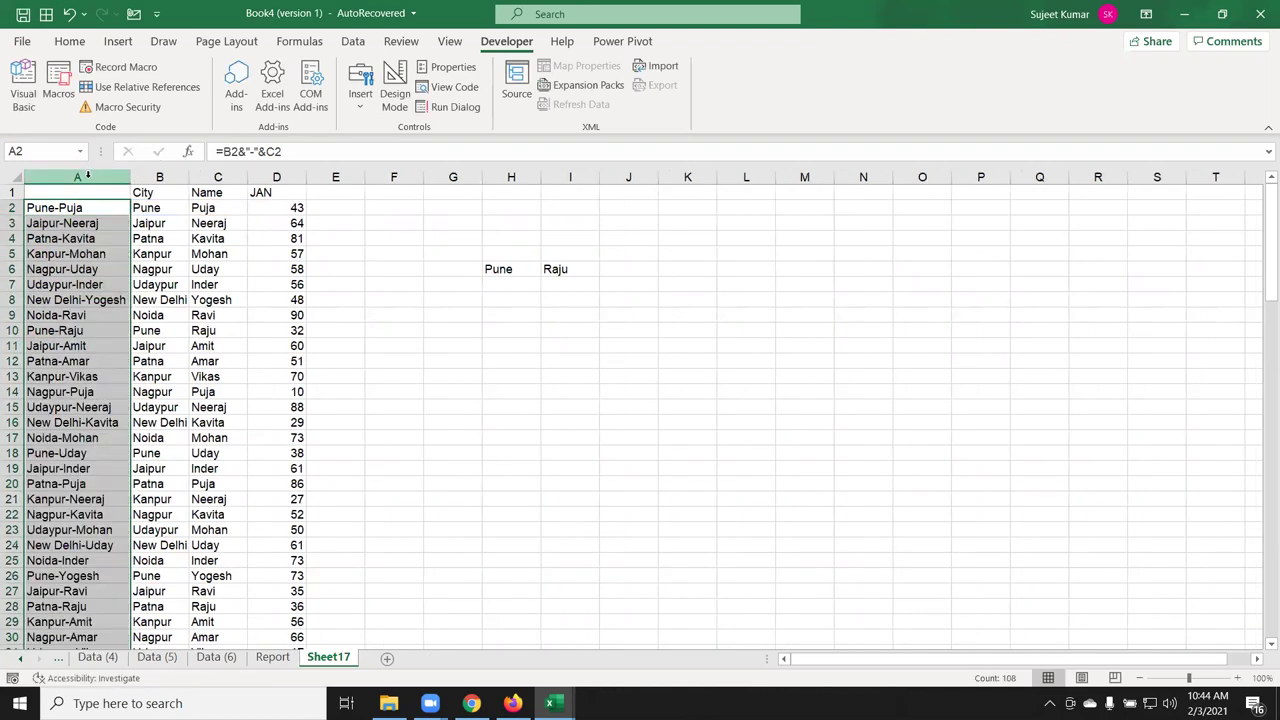
Check the joined City-Name values down to the last row, then move to J6.
{"action": "key", "text": "Down"}
{"action": "key", "text": "Up"}
{"action": "key", "text": "Down"}
{"action": "key", "text": "Down"}
{"action": "key", "text": "Down"}
{"action": "key", "text": "Down"}
{"action": "key", "text": "Down"}
{"action": "key", "text": "ctrl+Down"}
{"action": "key", "text": "Down"}
{"action": "key", "text": "Up"}
{"action": "key", "text": "ctrl+Up"}
{"action": "key", "text": "Down"}
{"action": "key", "text": "Down"}
{"action": "key", "text": "Down"}
{"action": "key", "text": "Down"}
{"action": "key", "text": "Down"}
{"action": "key", "text": "Down"}
{"action": "key", "text": "Down"}
{"action": "key", "text": "Down"}
{"action": "key", "text": "Down"}
{"action": "key", "text": "Down"}
{"action": "key", "text": "Down"}
{"action": "key", "text": "Down"}
{"action": "key", "text": "Down"}
{"action": "key", "text": "Down"}
{"action": "key", "text": "Down"}
{"action": "key", "text": "Down"}
{"action": "key", "text": "Down"}
{"action": "key", "text": "Down"}
{"action": "key", "text": "Down"}
{"action": "key", "text": "Down"}
{"action": "key", "text": "Down"}
{"action": "key", "text": "Down"}
{"action": "key", "text": "ctrl+Up"}
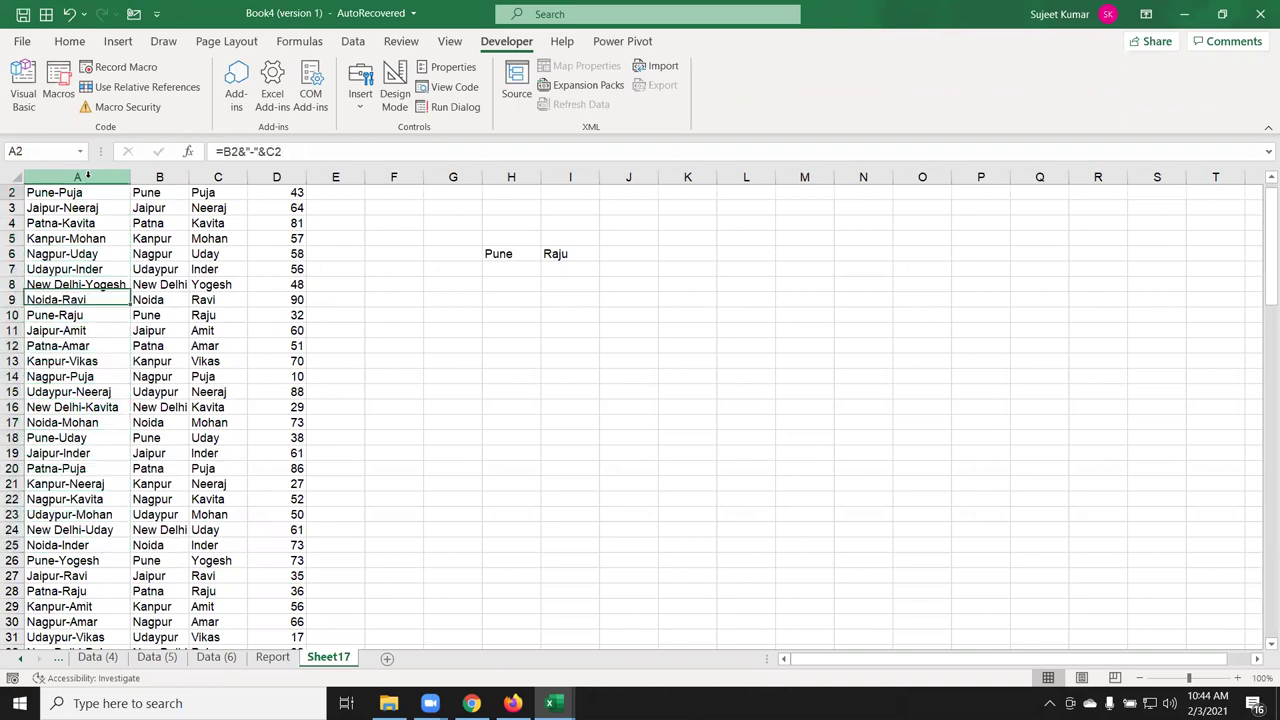
{"action": "key", "text": "Up"}
{"action": "key", "text": "Right"}
{"action": "key", "text": "Right"}
{"action": "key", "text": "Right"}
{"action": "key", "text": "Right"}
{"action": "key", "text": "Right"}
{"action": "key", "text": "Right"}
{"action": "key", "text": "Right"}
{"action": "key", "text": "Down"}
{"action": "key", "text": "Down"}
{"action": "key", "text": "Down"}
{"action": "key", "text": "Down"}
{"action": "key", "text": "Down"}
{"action": "key", "text": "Left"}
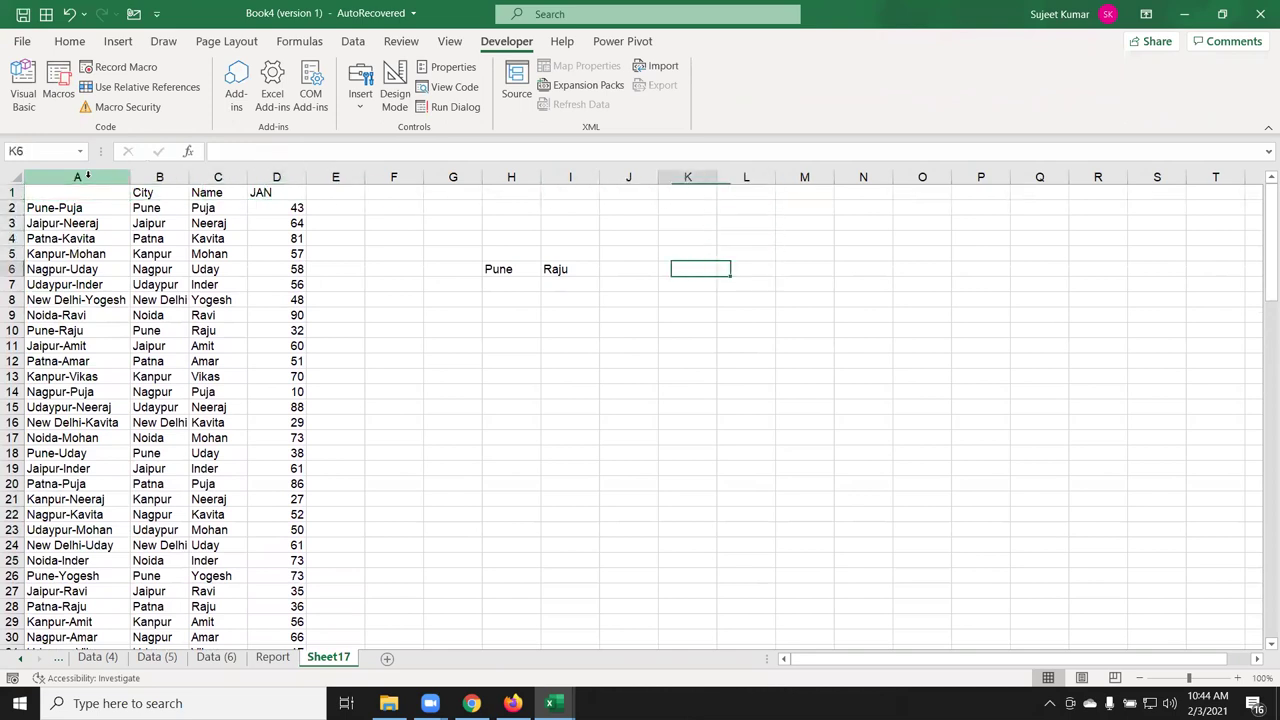
{"action": "key", "text": "Left"}
Enter =VLOOKUP(H6&"-"&I6,A:D,4,0) in J6, returning 32 for Pune-Raju.
{"action": "type", "text": "=vl"}
{"action": "key", "text": "Tab"}
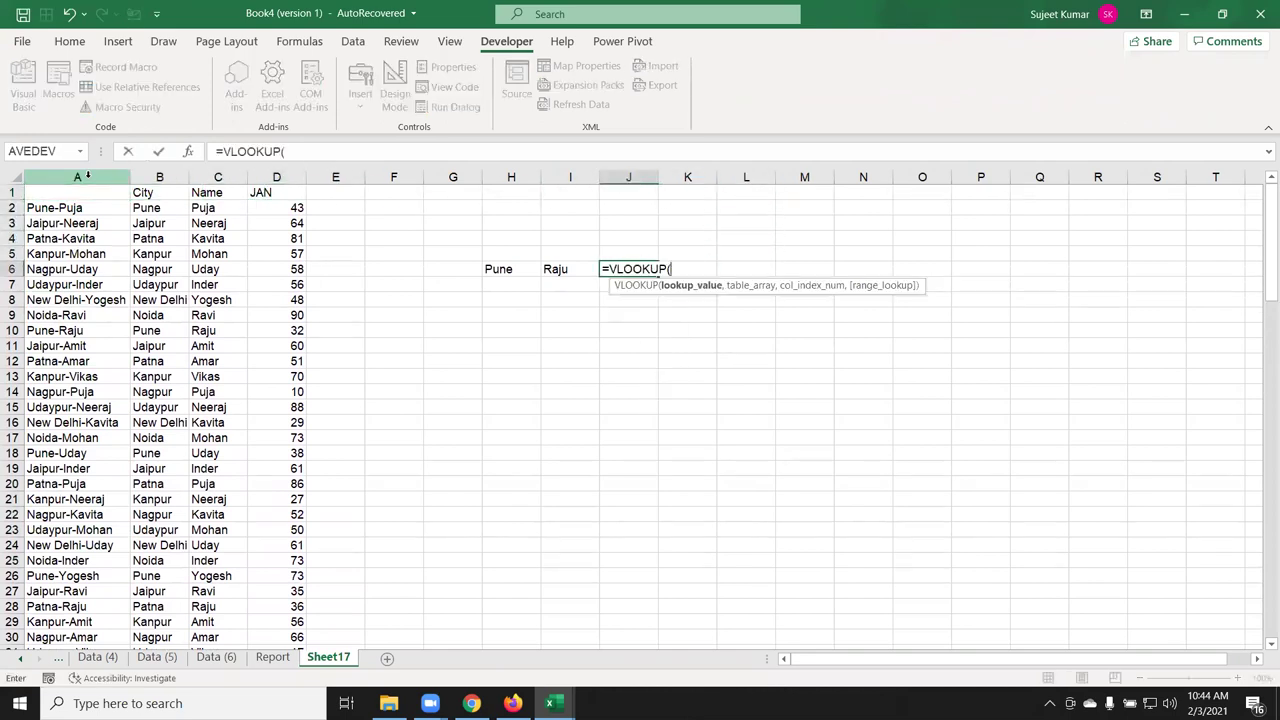
{"action": "key", "text": "Left"}
{"action": "key", "text": "Left"}
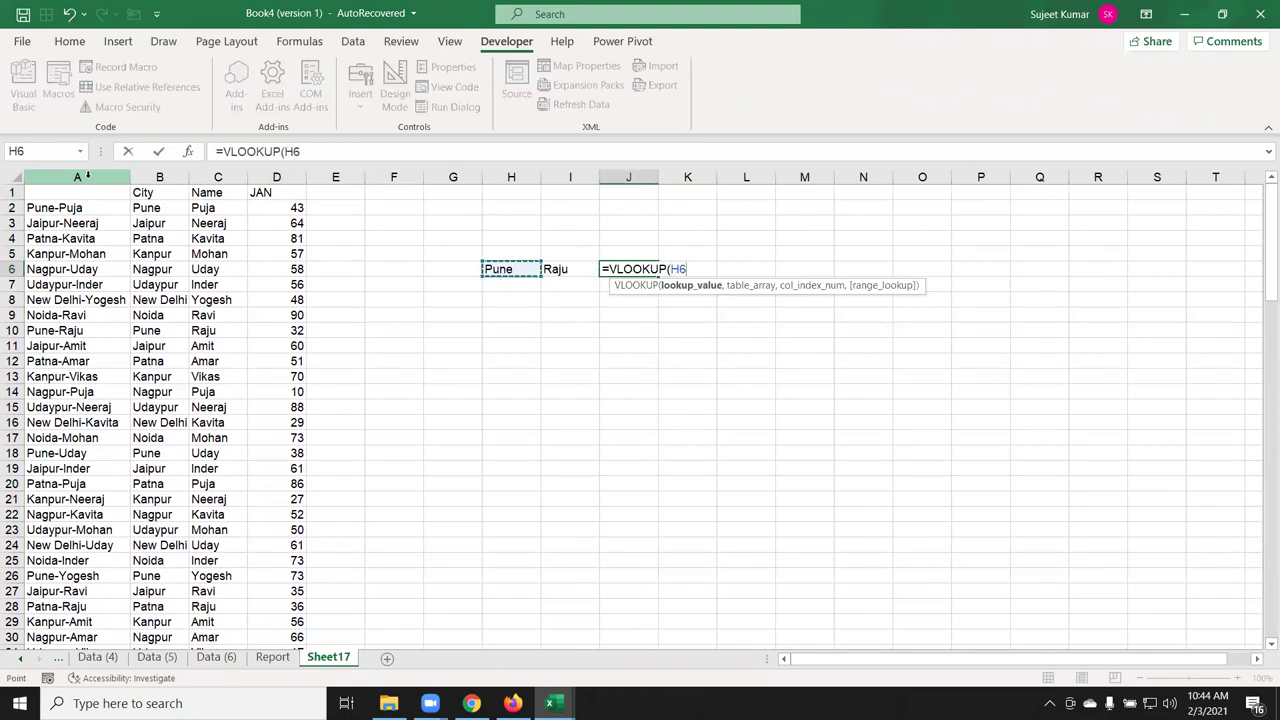
{"action": "type", "text": "&\"-"}
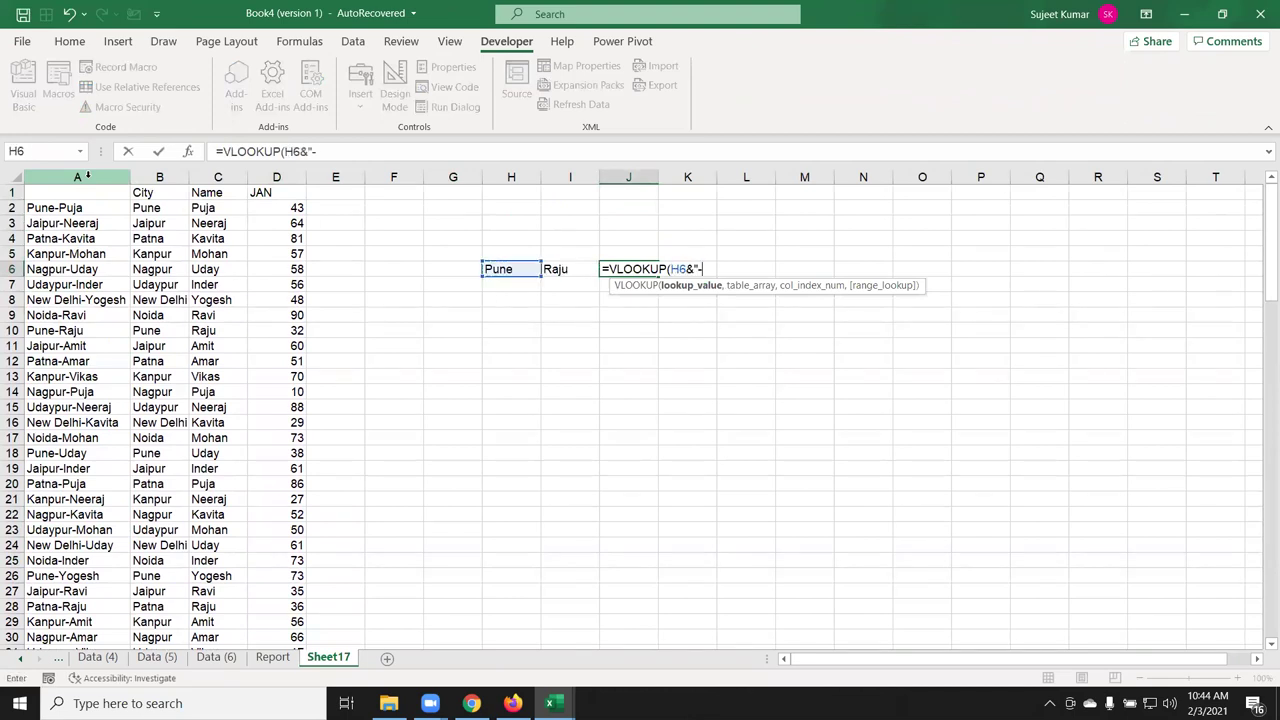
{"action": "type", "text": "\"&"}
{"action": "key", "text": "Left"}
{"action": "type", "text": ","}
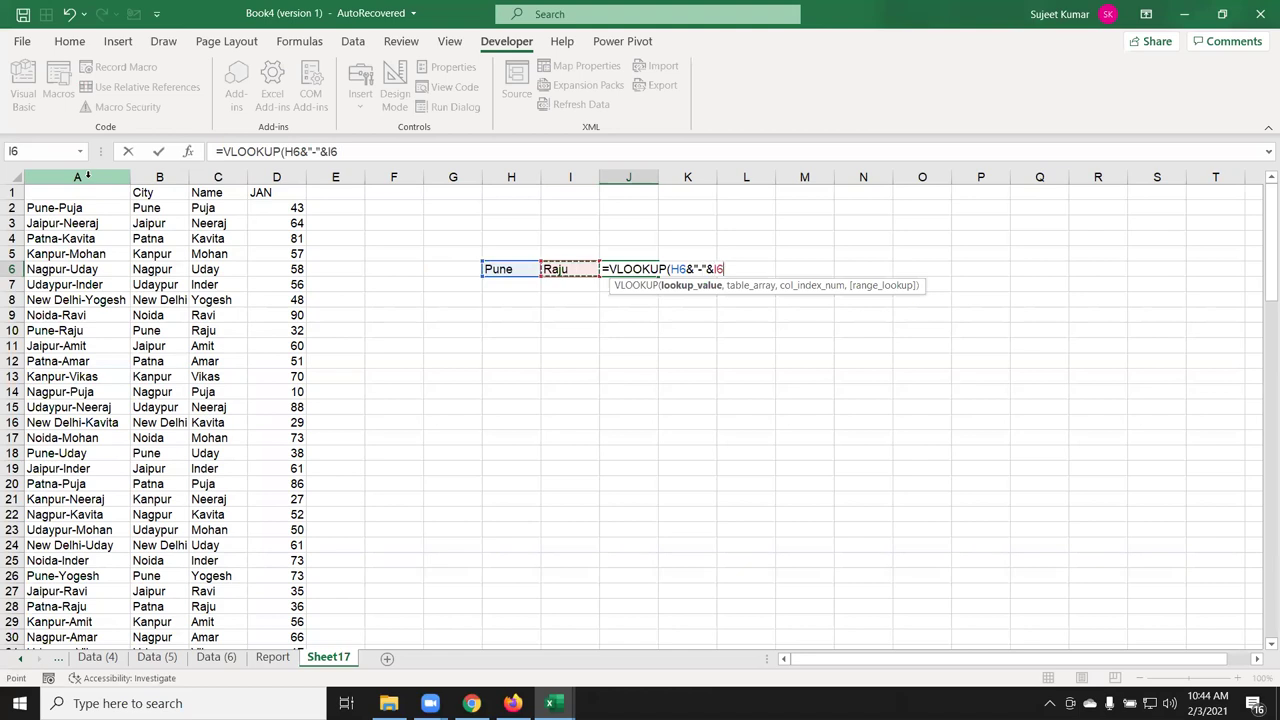
{"action": "left_click_drag", "start_coordinate": [80, 177], "coordinate": [276, 177]}
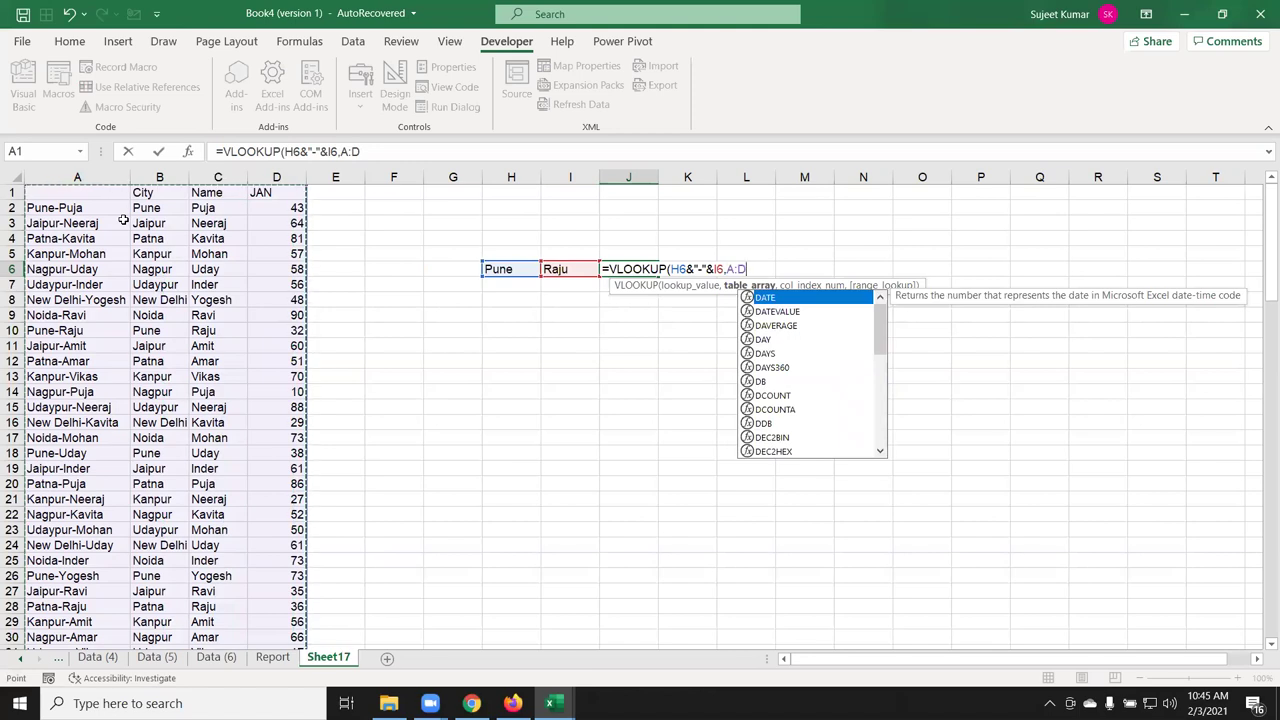
{"action": "type", "text": ",4,0"}
{"action": "key", "text": "ctrl+Return"}
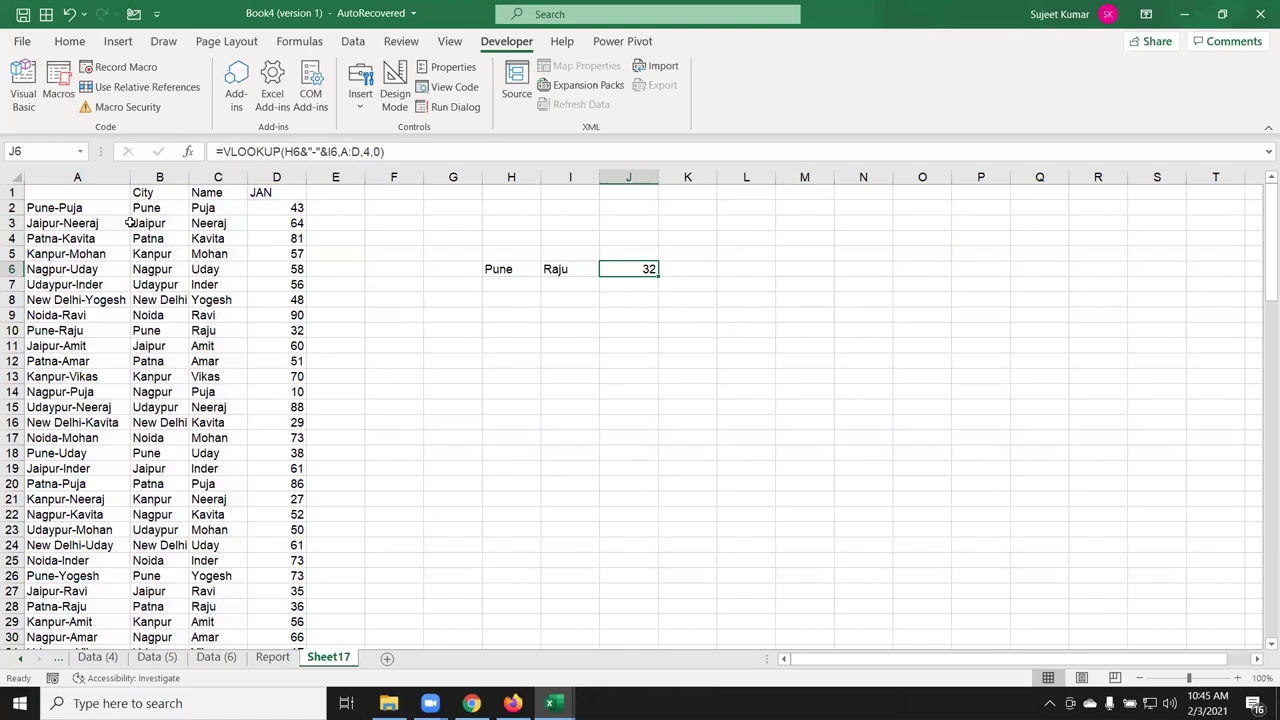
{"action": "left_click", "coordinate": [271, 666]}
Delete the grouped Data (4) through Report sheets, confirming the deletion.
{"action": "left_click", "coordinate": [97, 657], "text": "shift"}
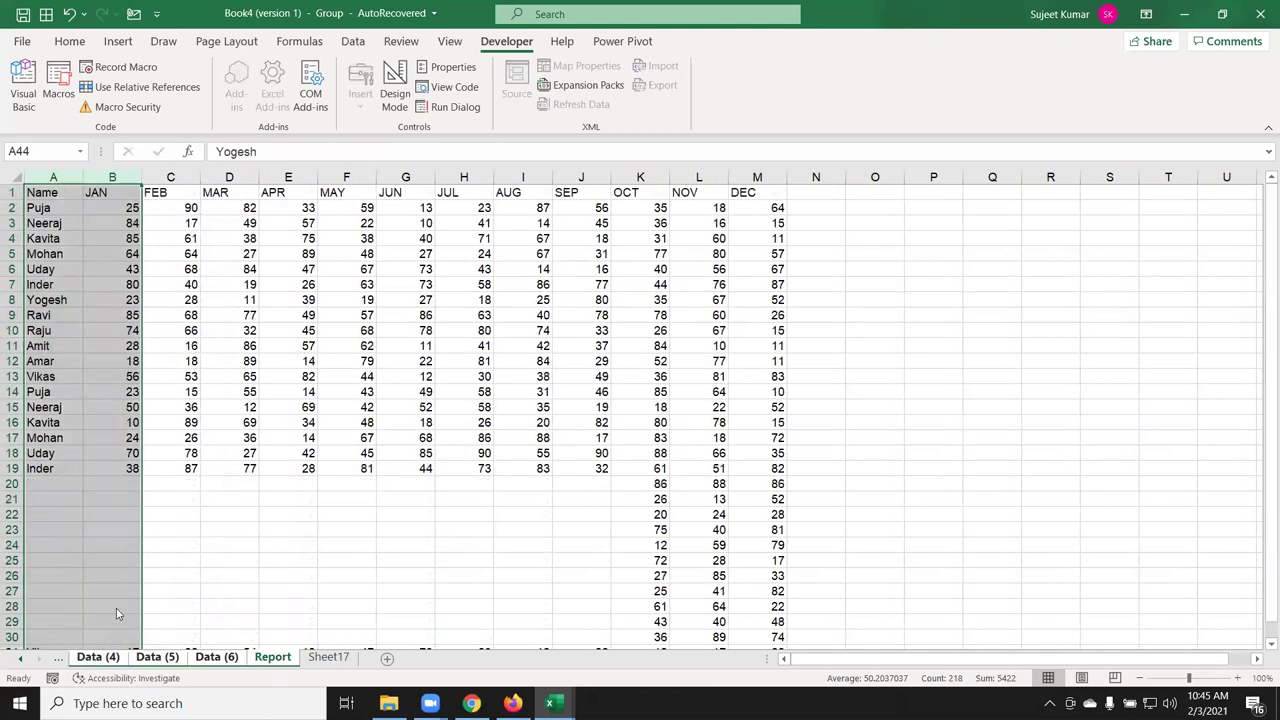
{"action": "right_click", "coordinate": [97, 657]}
{"action": "left_click", "coordinate": [135, 423]}
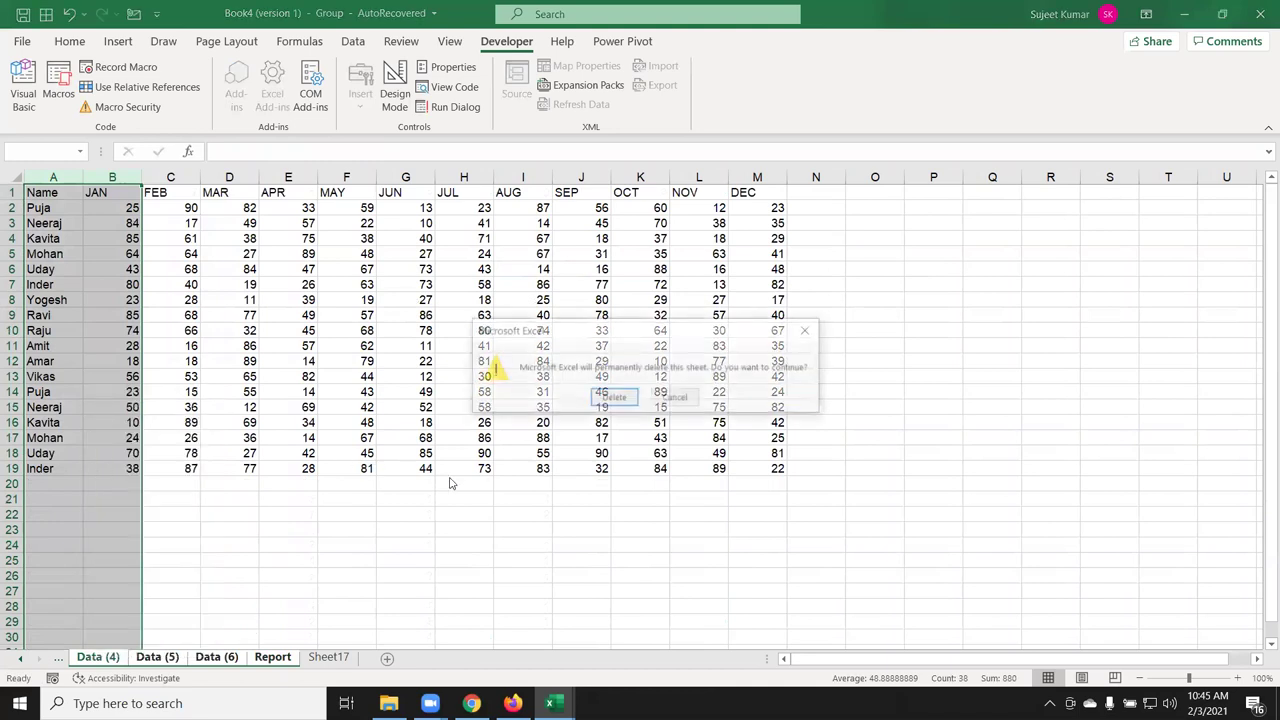
{"action": "left_click", "coordinate": [610, 400]}
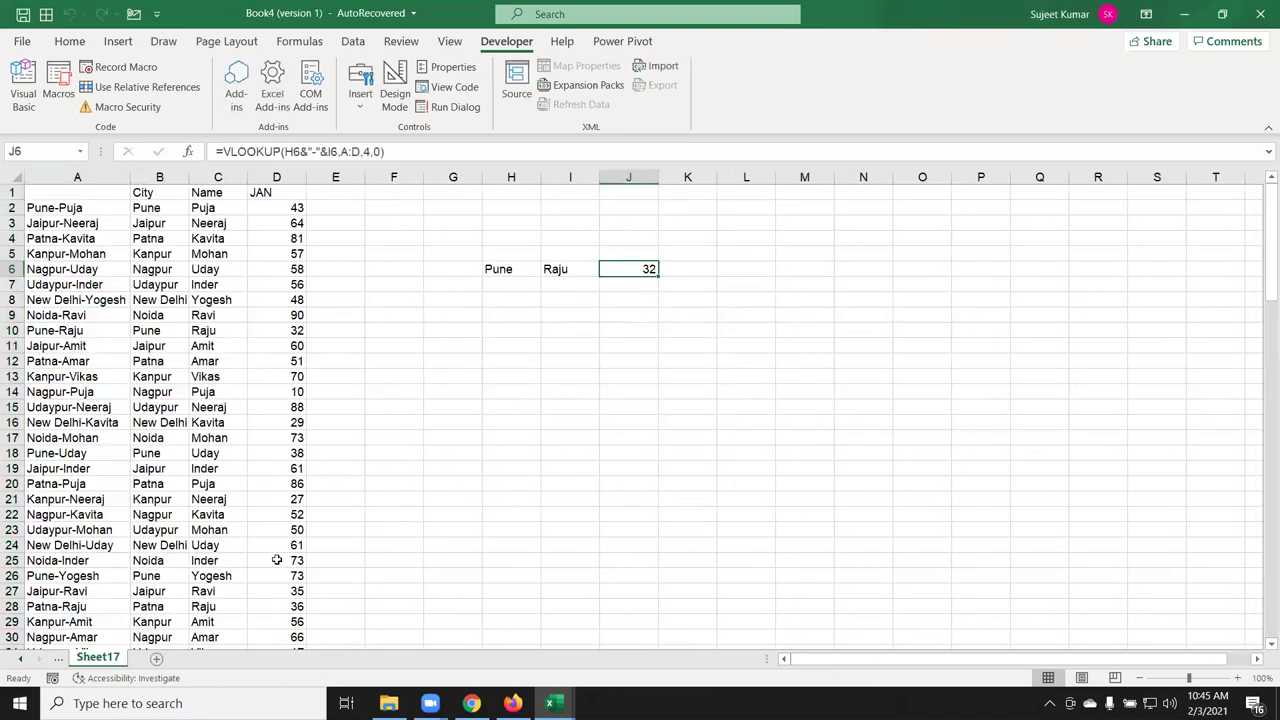
Review the data, Pune-Raju criteria and A2's join formula, then open J6's VLOOKUP for editing.
{"action": "left_click", "coordinate": [145, 313]}
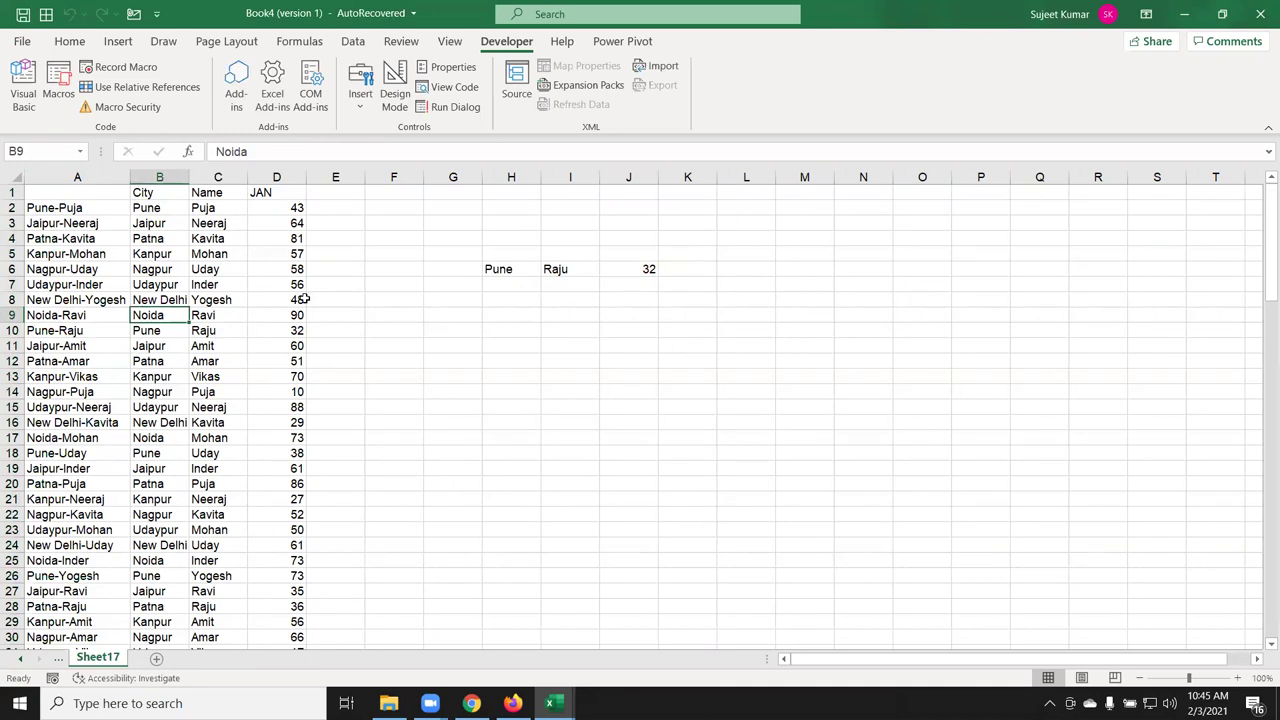
{"action": "left_click", "coordinate": [163, 176]}
{"action": "left_click_drag", "start_coordinate": [163, 176], "coordinate": [258, 167]}
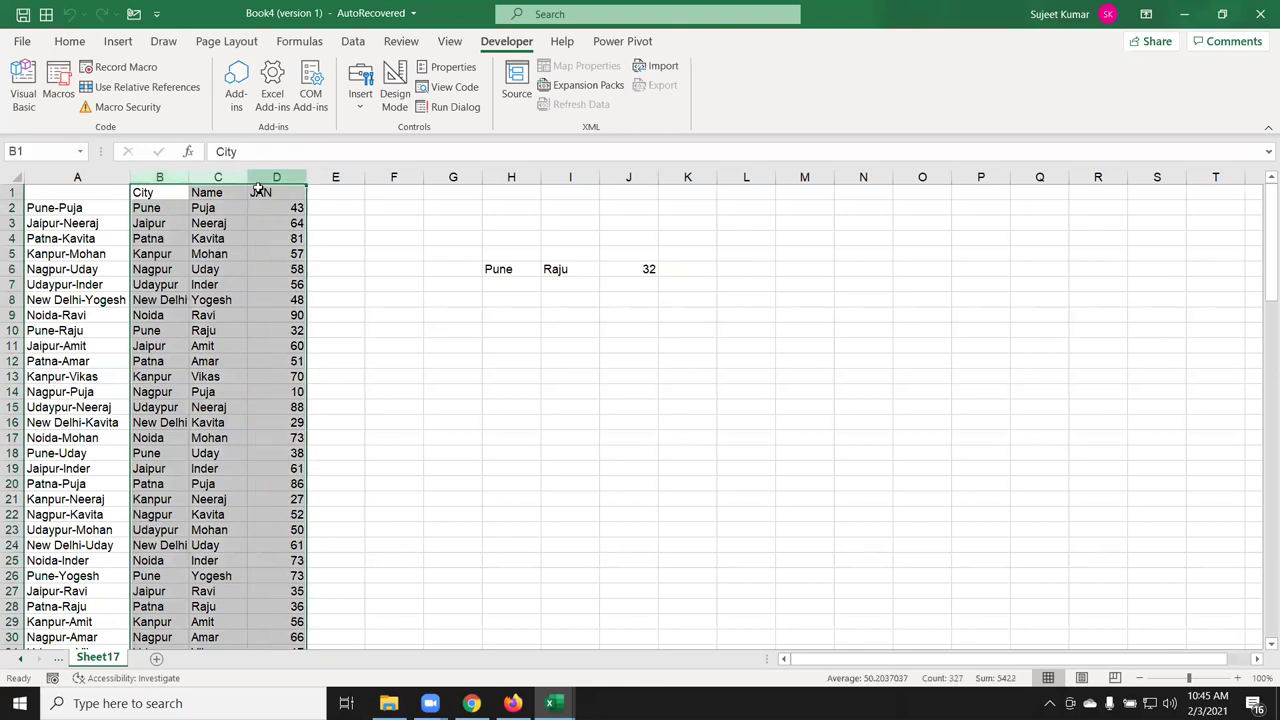
{"action": "left_click", "coordinate": [290, 253]}
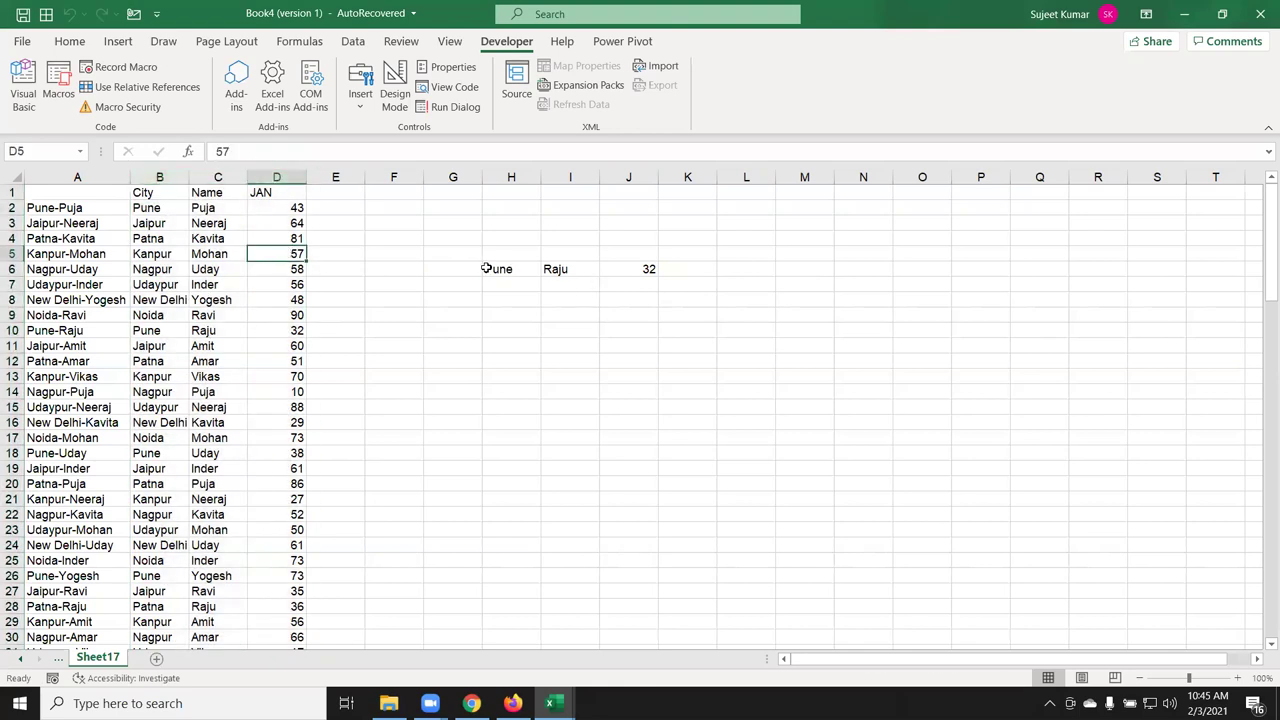
{"action": "left_click_drag", "start_coordinate": [499, 267], "coordinate": [552, 260]}
{"action": "left_click_drag", "start_coordinate": [553, 266], "coordinate": [505, 268]}
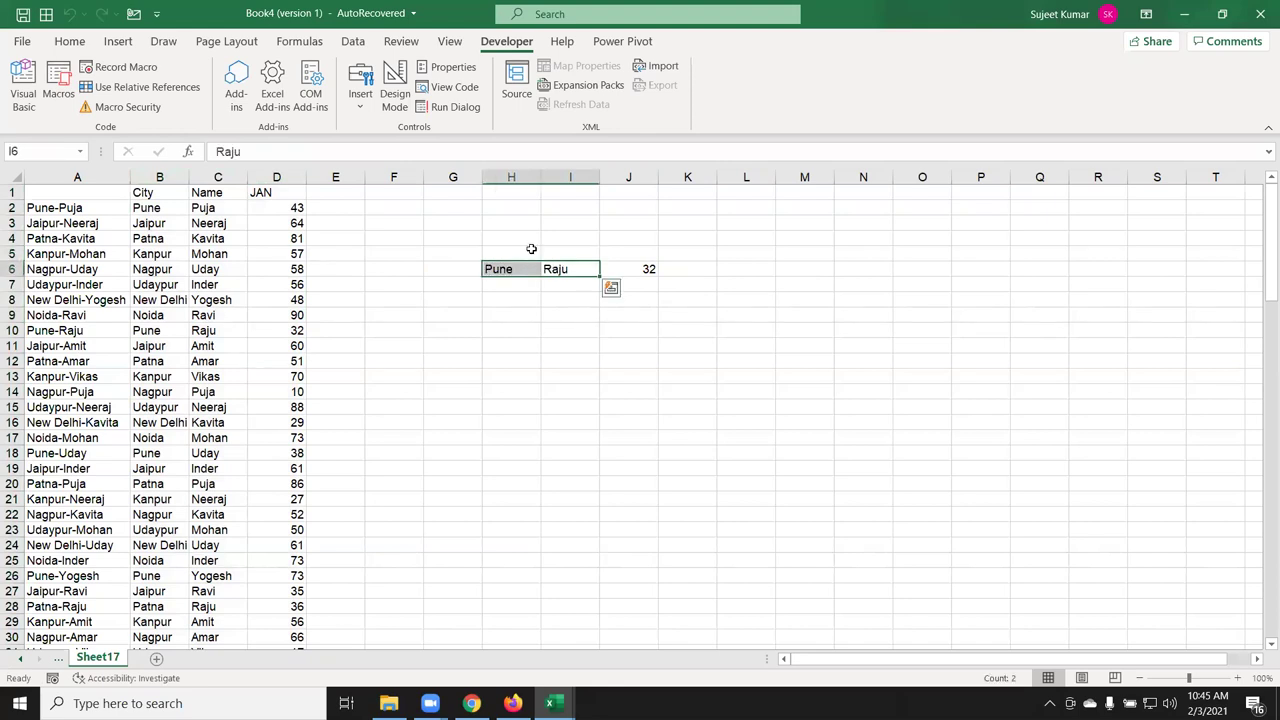
{"action": "left_click", "coordinate": [220, 238]}
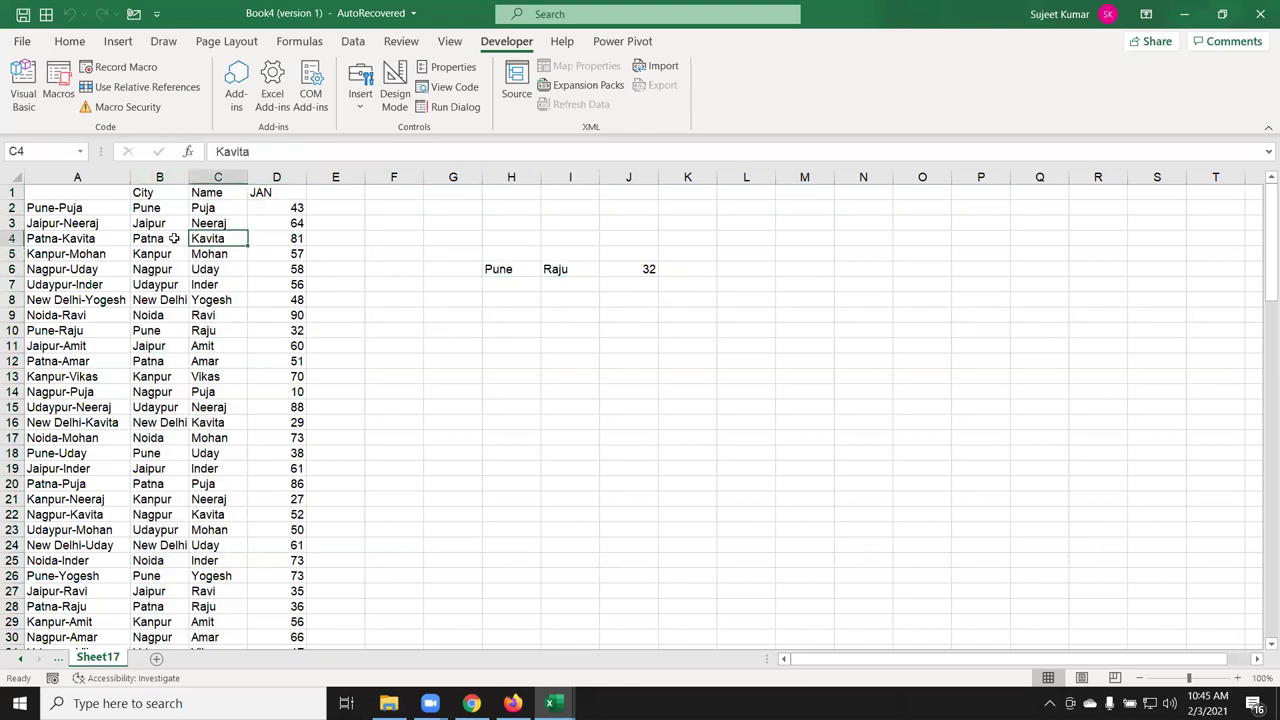
{"action": "left_click", "coordinate": [70, 179]}
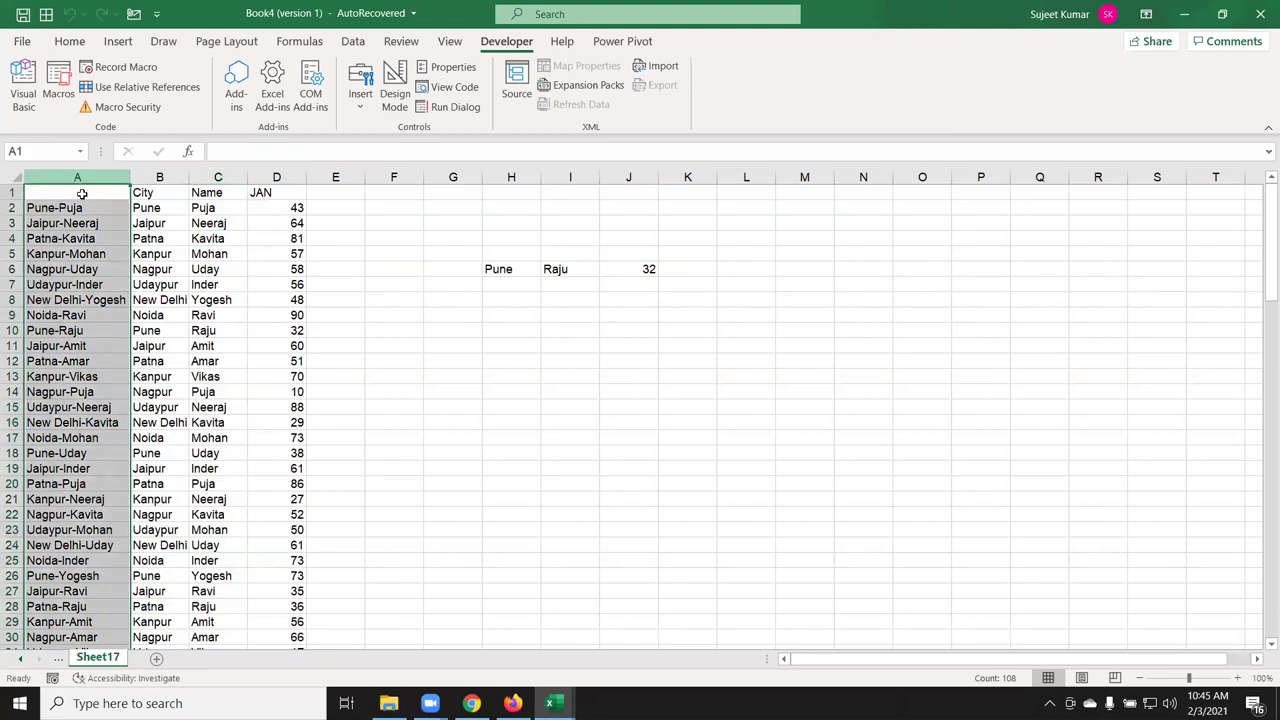
{"action": "left_click_drag", "start_coordinate": [168, 208], "coordinate": [195, 207]}
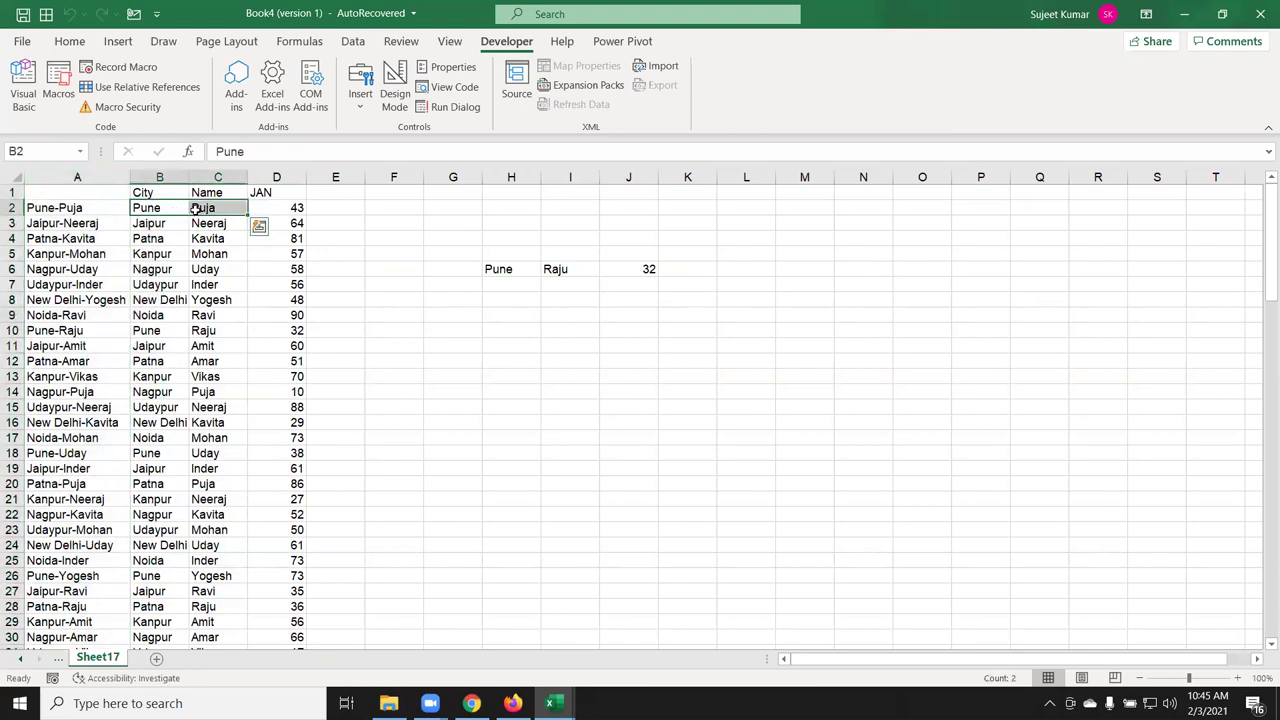
{"action": "left_click", "coordinate": [98, 210]}
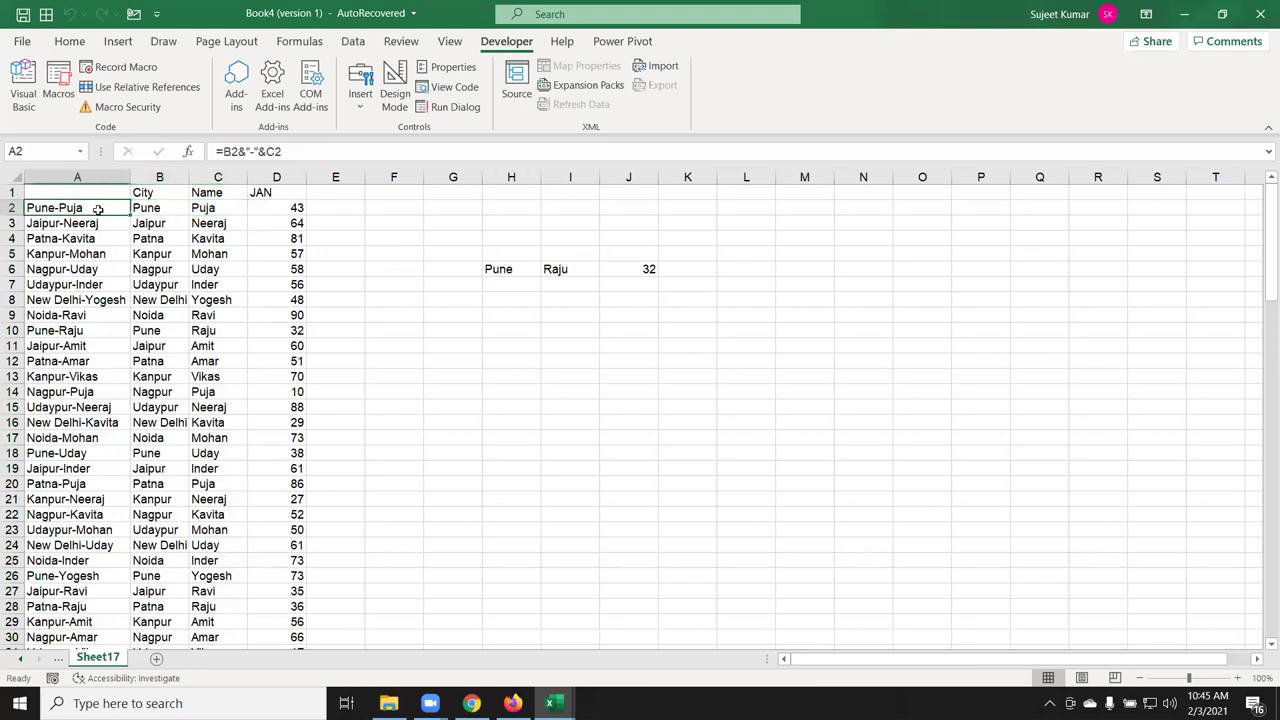
{"action": "double_click", "coordinate": [636, 268]}
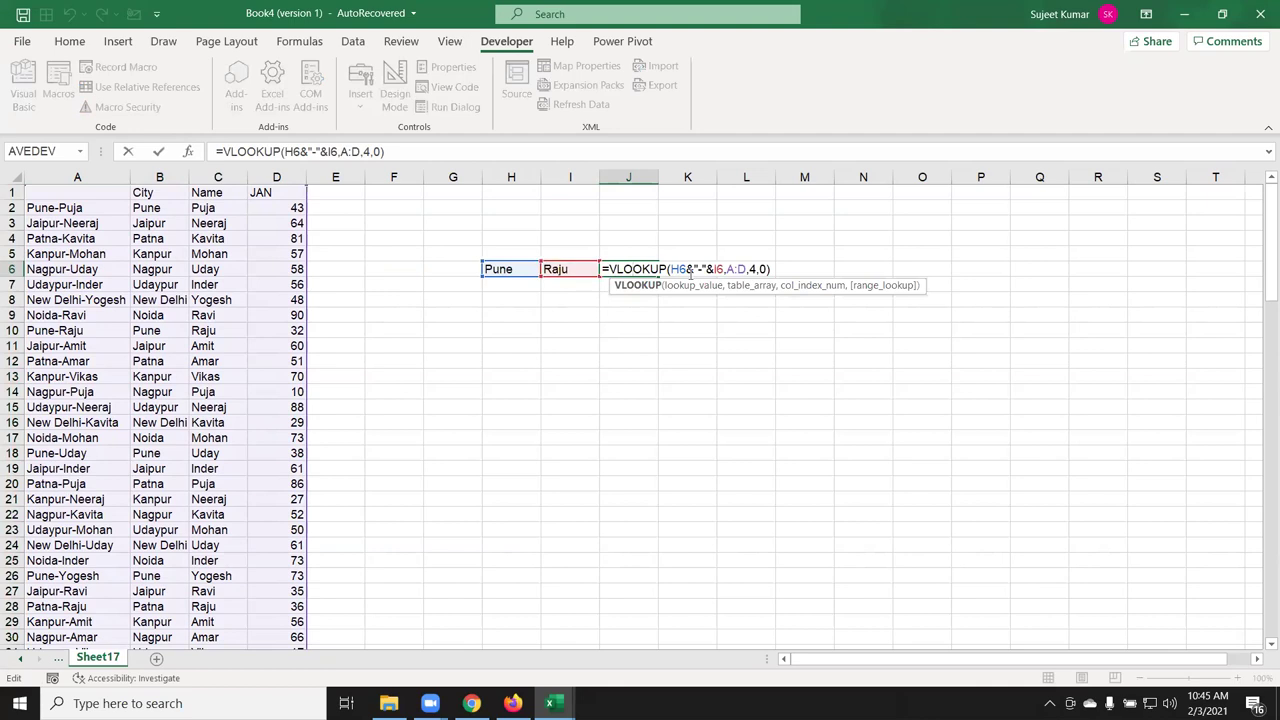
{"action": "left_click_drag", "start_coordinate": [669, 269], "coordinate": [729, 270]}
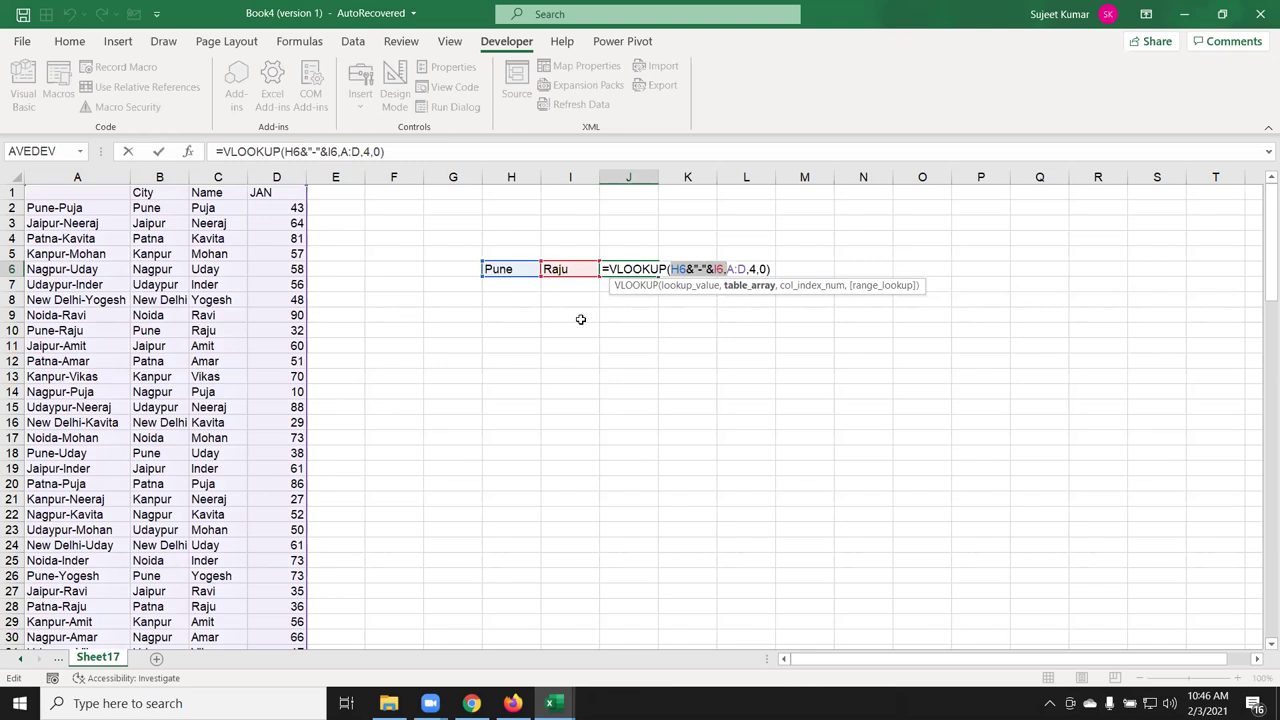
{"action": "key", "text": "Return"}
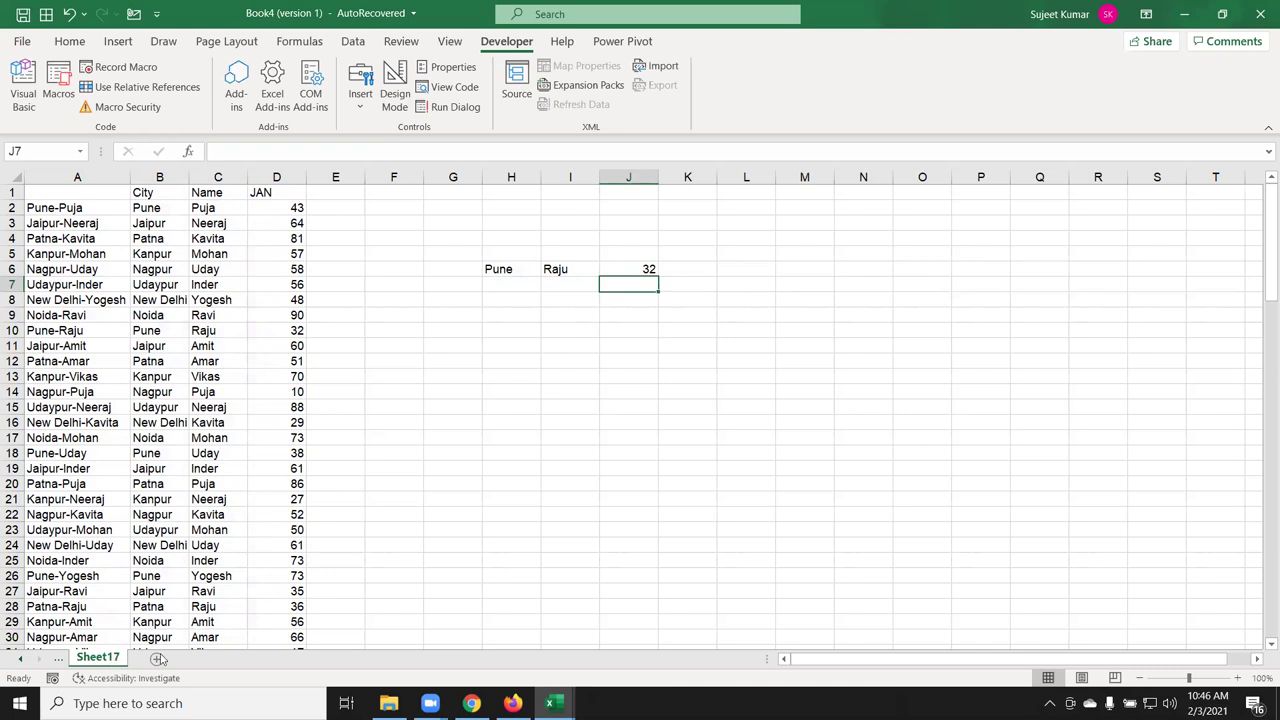
Make a copy of Sheet17 and clear its key column A.
{"action": "left_click_drag", "start_coordinate": [112, 660], "coordinate": [166, 660]}
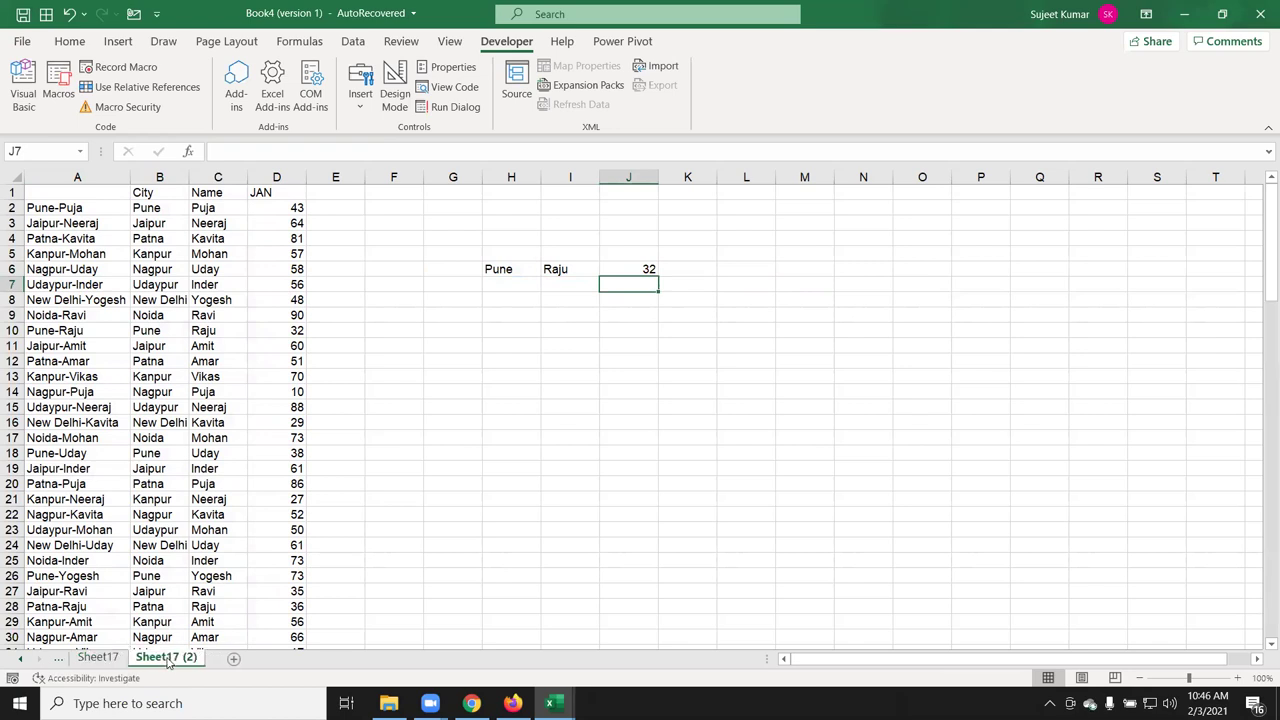
{"action": "left_click", "coordinate": [64, 177]}
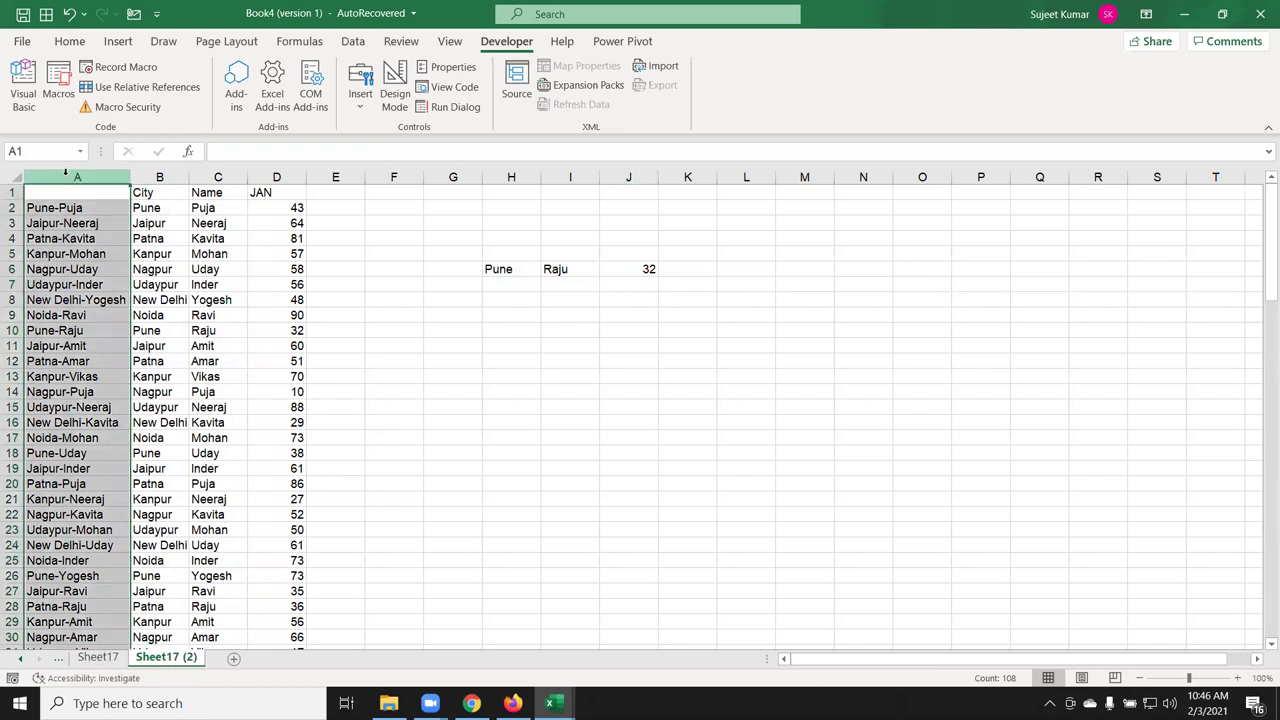
{"action": "type", "text": "-"}
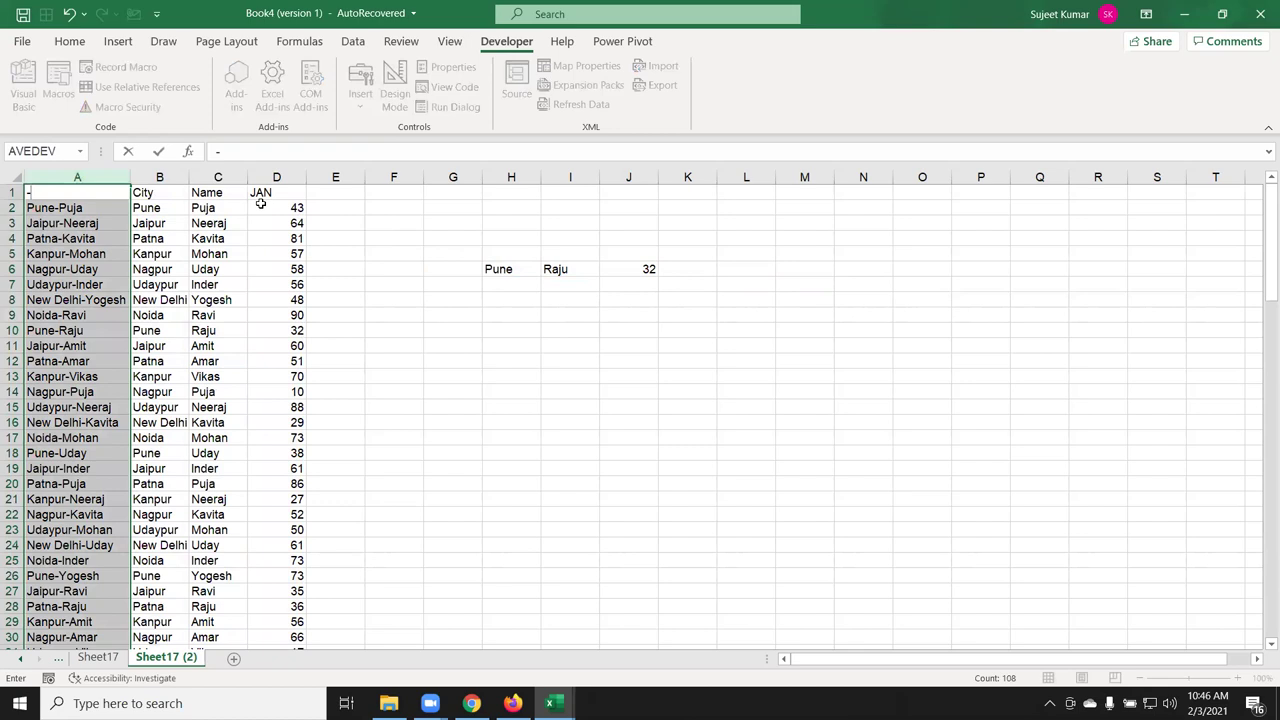
{"action": "key", "text": "Escape"}
{"action": "key", "text": "Delete"}
Clear the old H6:J6 lookup cells and delete the Name column.
{"action": "left_click_drag", "start_coordinate": [478, 246], "coordinate": [680, 340]}
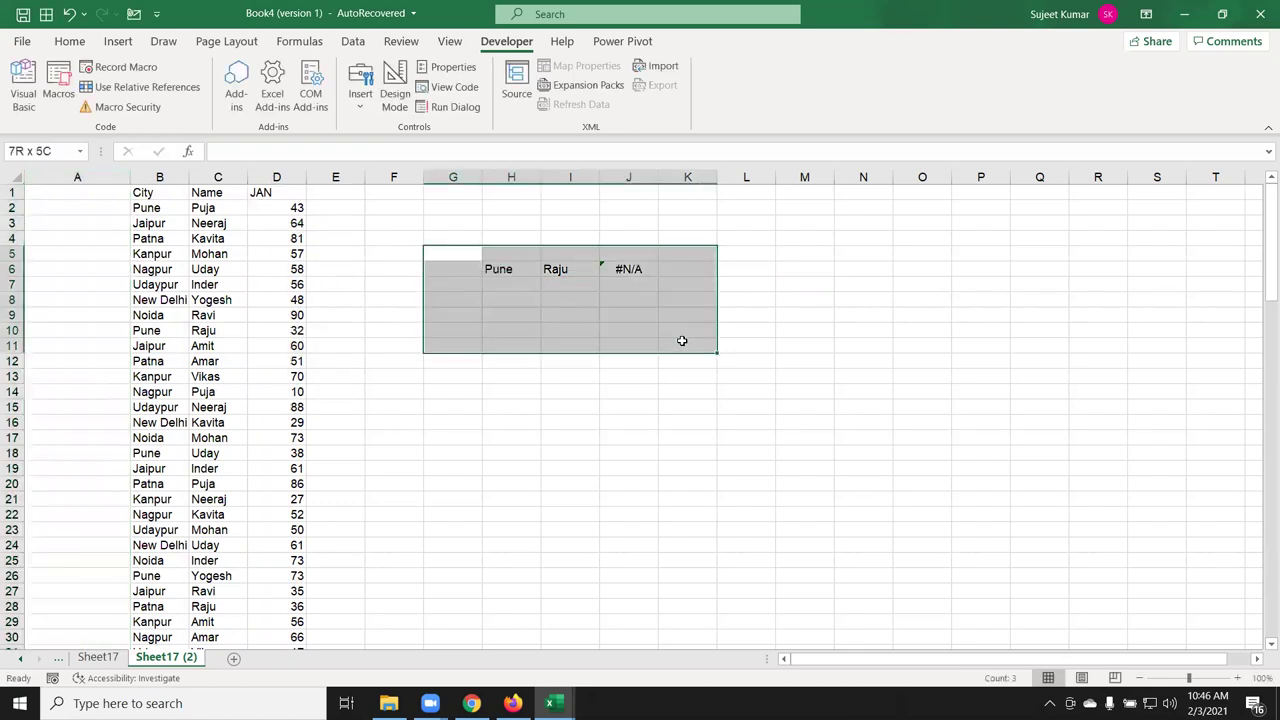
{"action": "key", "text": "Delete"}
{"action": "left_click", "coordinate": [218, 177]}
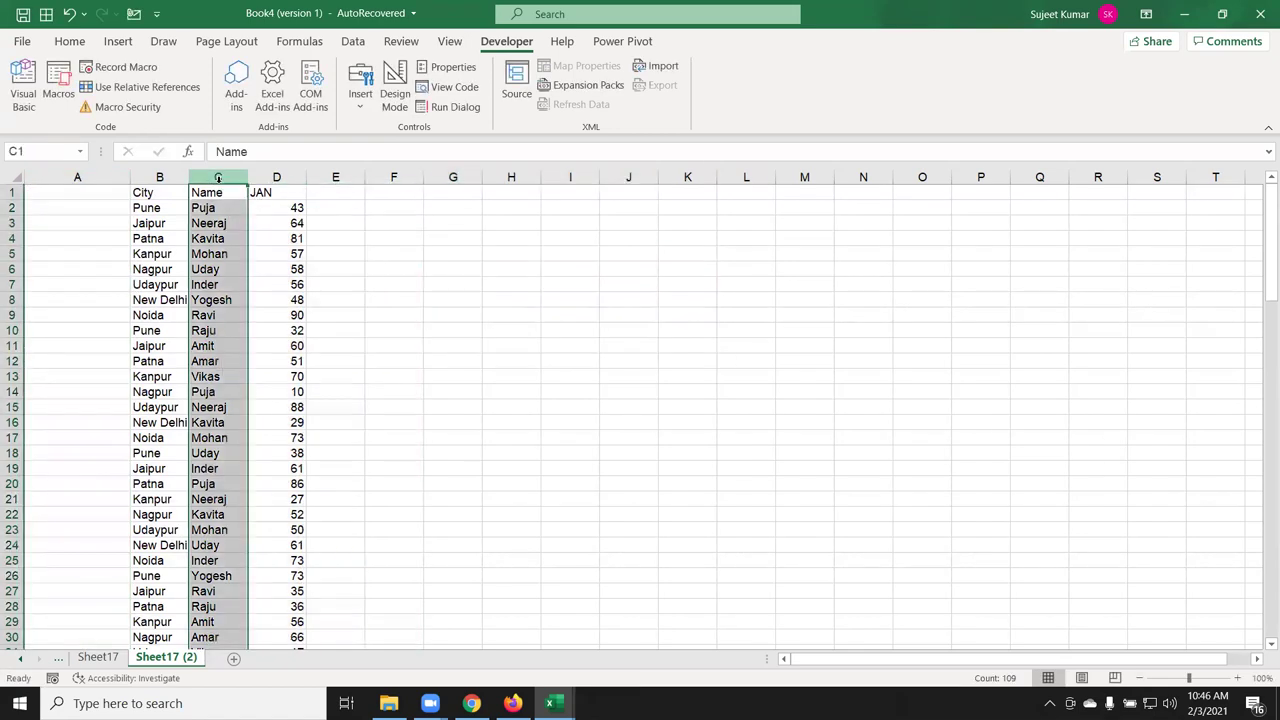
{"action": "key", "text": "ctrl+minus"}
Clear all rows below row 15, leaving the City and JAN table in rows 2–15.
{"action": "left_click", "coordinate": [158, 288]}
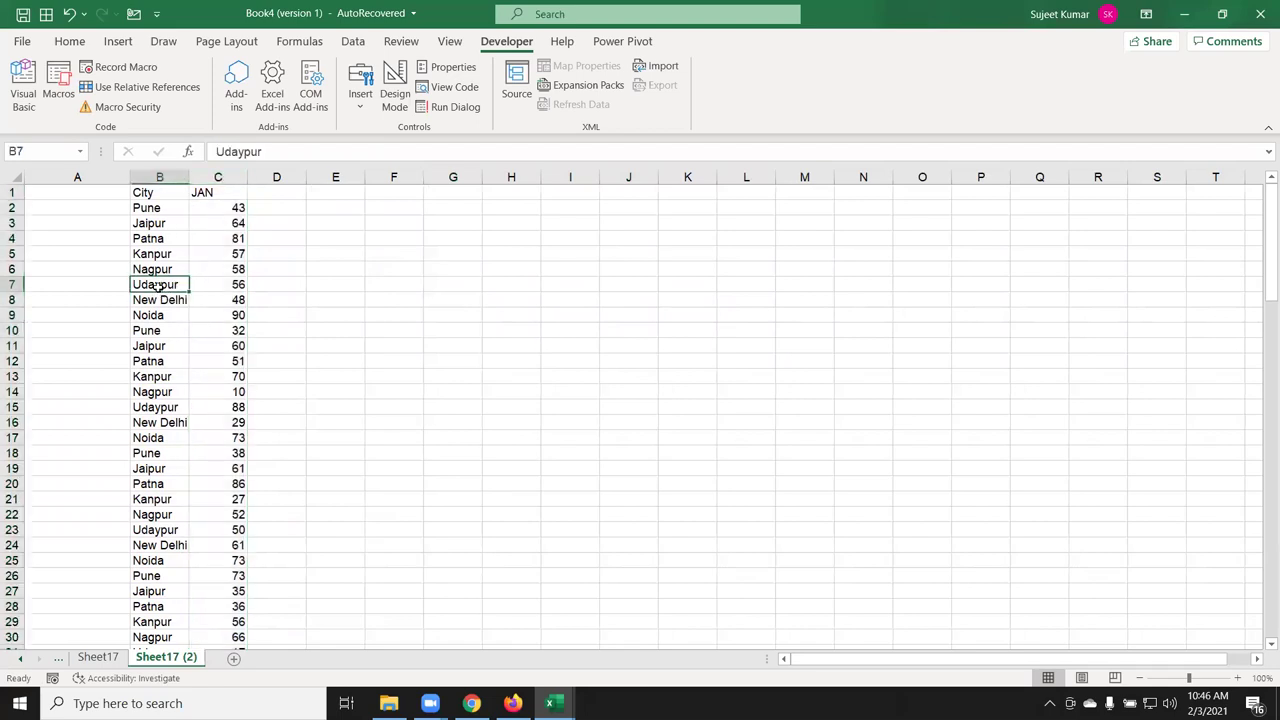
{"action": "left_click", "coordinate": [165, 300]}
{"action": "left_click", "coordinate": [157, 420]}
{"action": "key", "text": "ctrl+shift+Right"}
{"action": "key", "text": "ctrl+shift+Down"}
{"action": "key", "text": "Delete"}
{"action": "key", "text": "ctrl+BackSpace"}
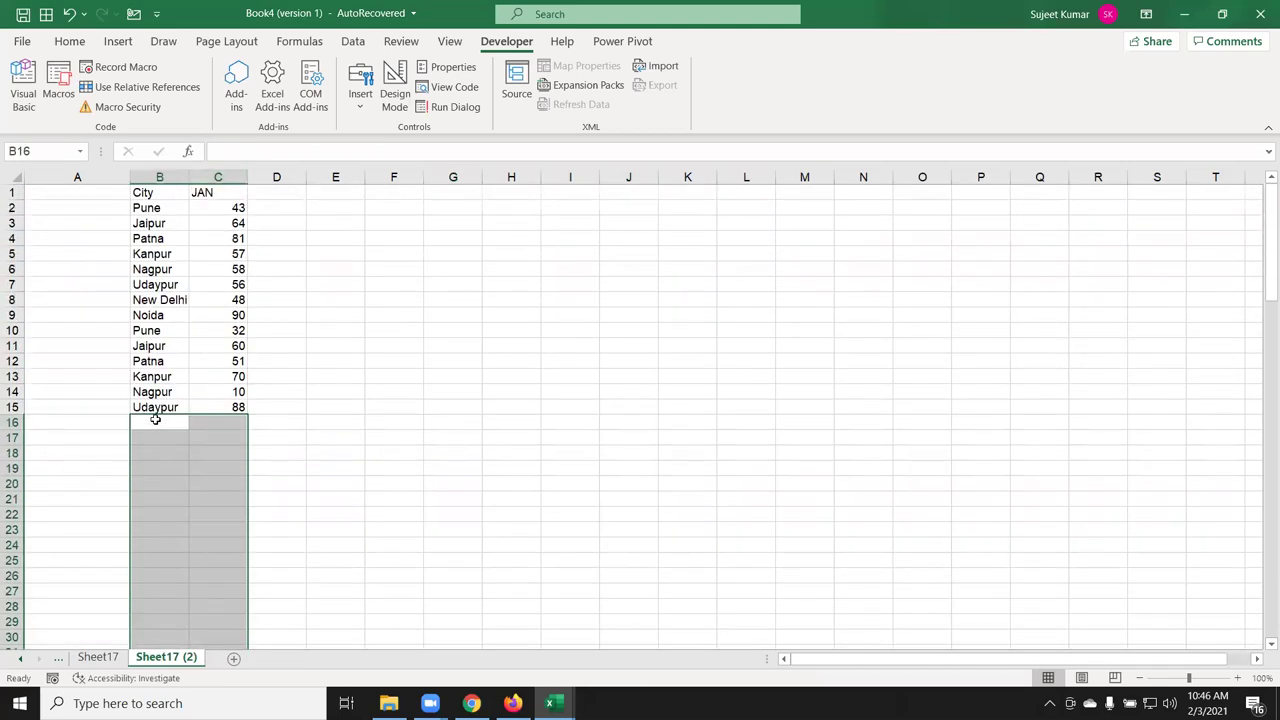
{"action": "key", "text": "Up"}
{"action": "key", "text": "Up"}
{"action": "key", "text": "Up"}
{"action": "key", "text": "Up"}
{"action": "key", "text": "Up"}
{"action": "key", "text": "Up"}
{"action": "key", "text": "Up"}
{"action": "key", "text": "Up"}
{"action": "key", "text": "Up"}
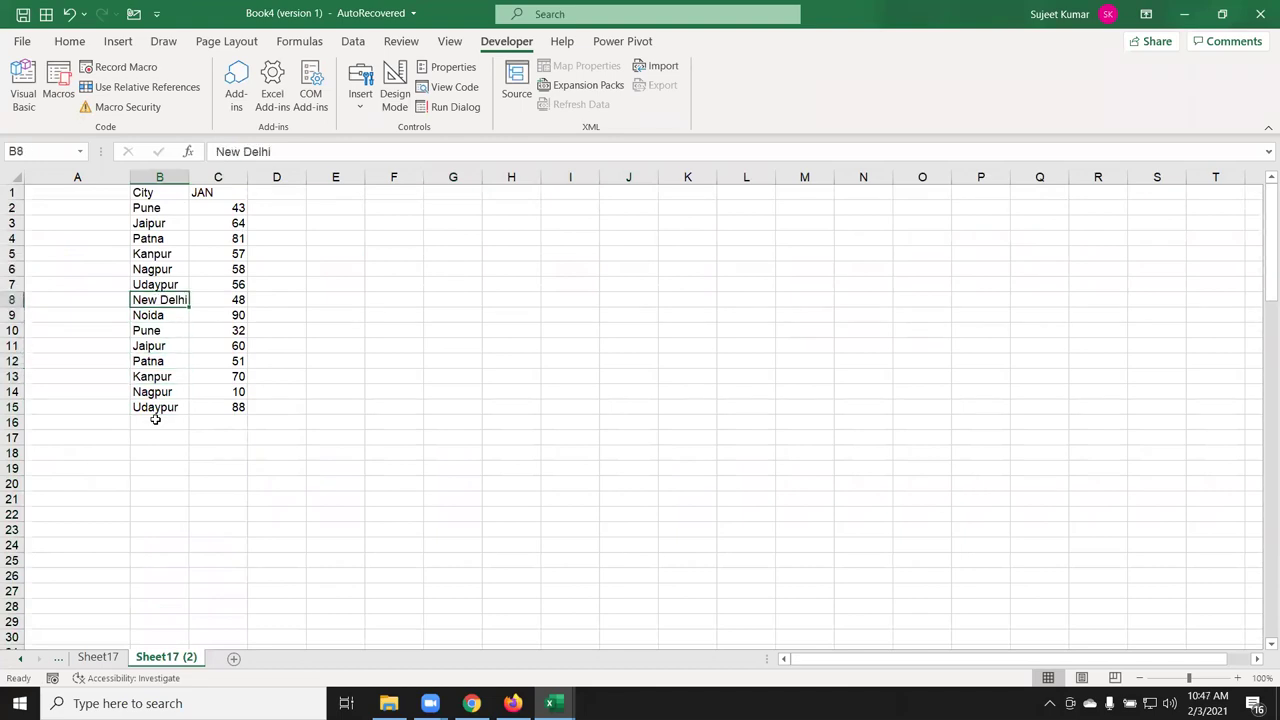
Enter Delhi in city cell B8 and as the lookup value in F6.
{"action": "type", "text": "Delhi"}
{"action": "key", "text": "Return"}
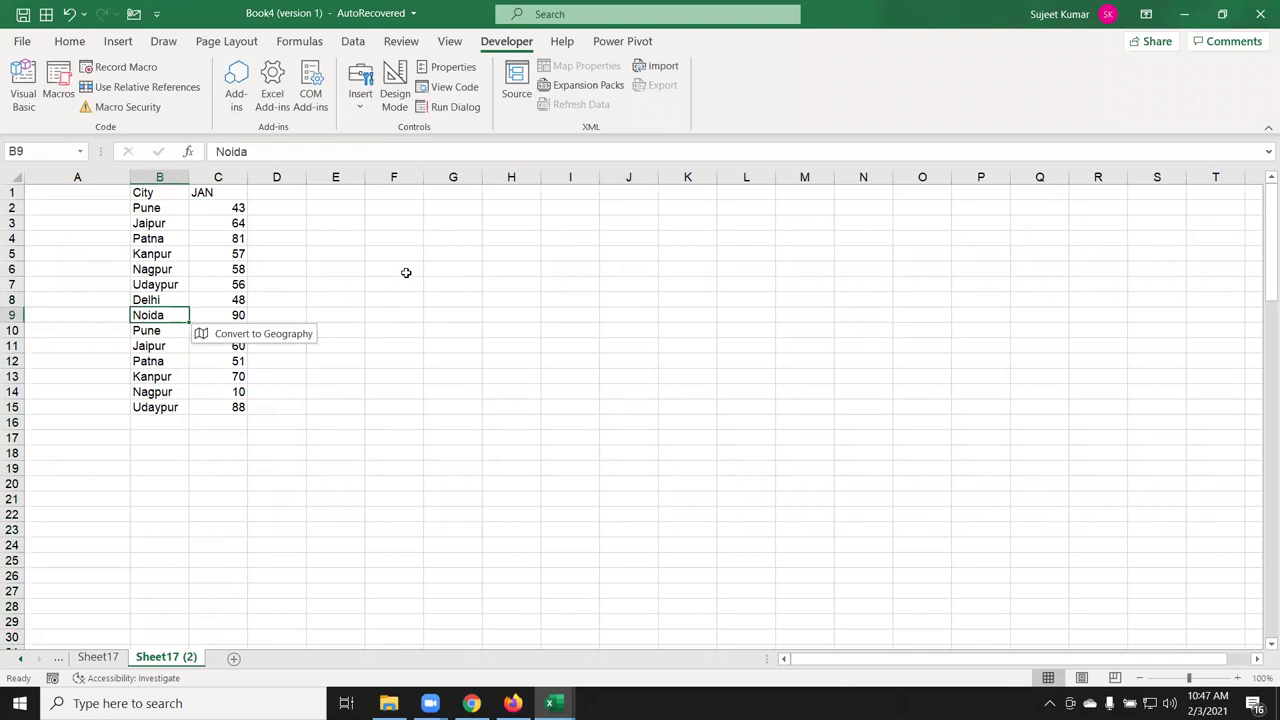
{"action": "double_click", "coordinate": [408, 272]}
{"action": "type", "text": "Delhi"}
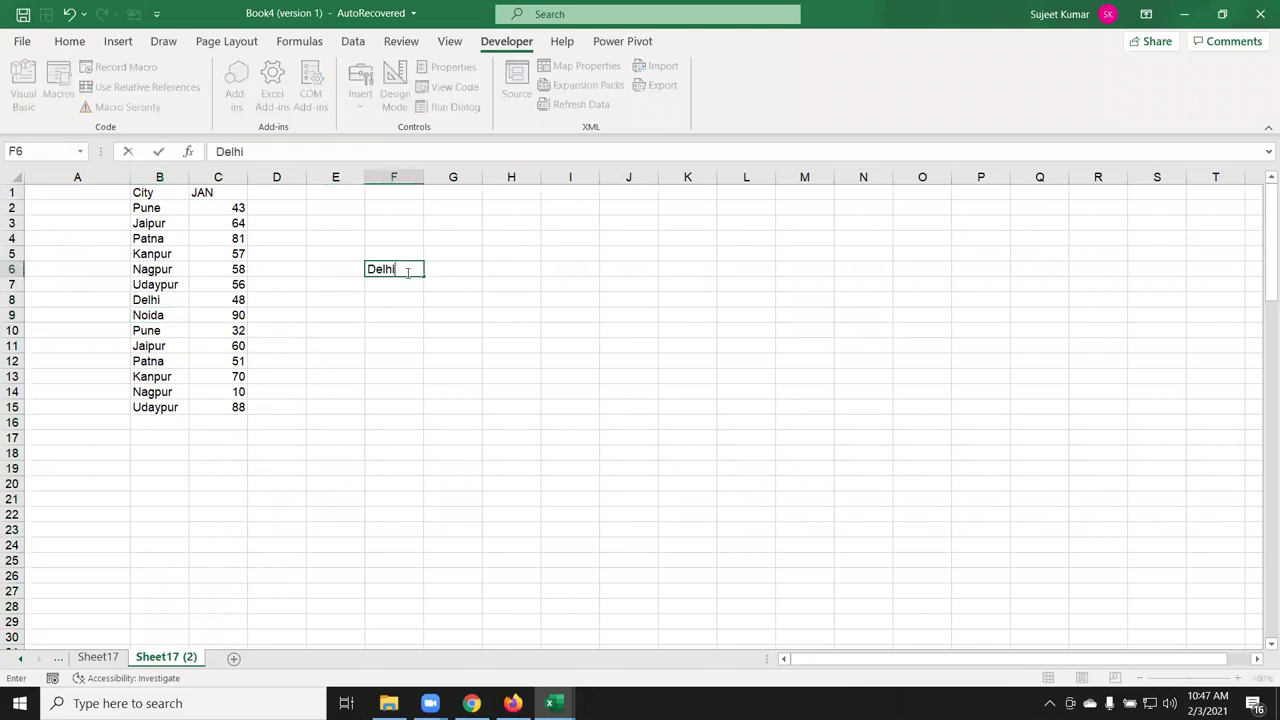
{"action": "key", "text": "Tab"}
Enter =VLOOKUP(F6,B1:C15,2,0) in G6 to return Delhi's JAN value.
{"action": "type", "text": "=vl"}
{"action": "key", "text": "Tab"}
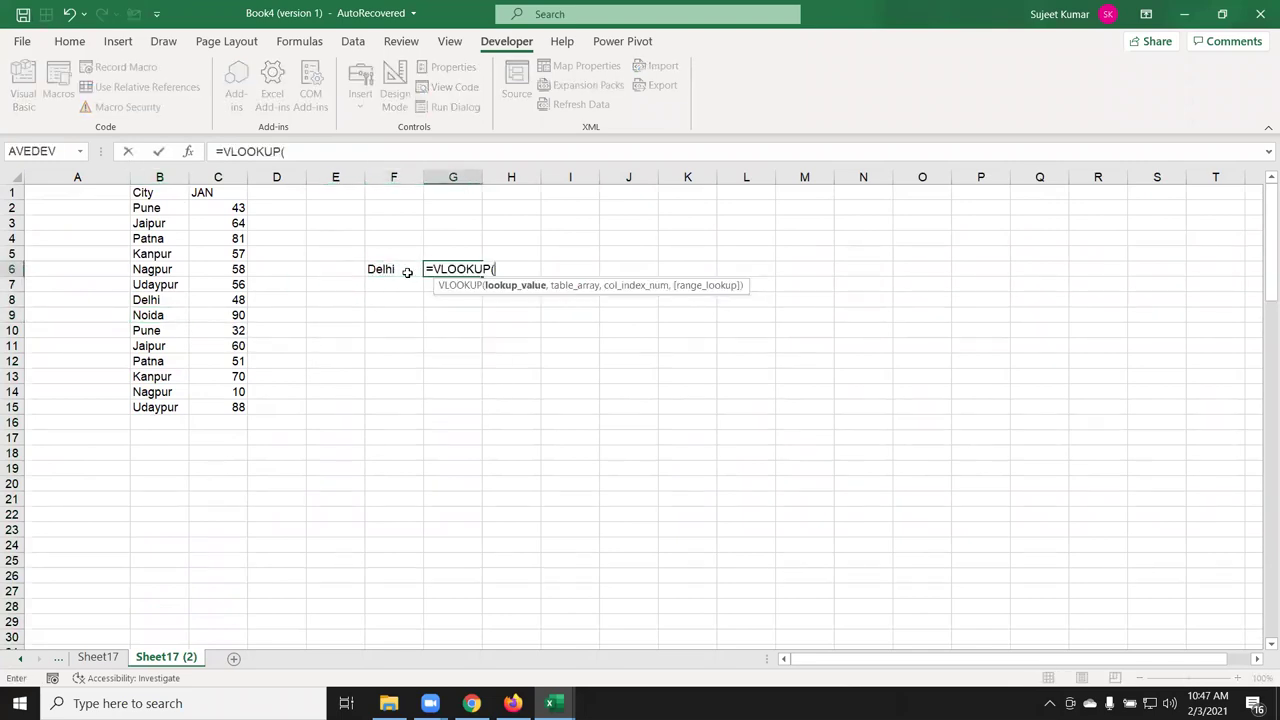
{"action": "left_click", "coordinate": [408, 272]}
{"action": "type", "text": ","}
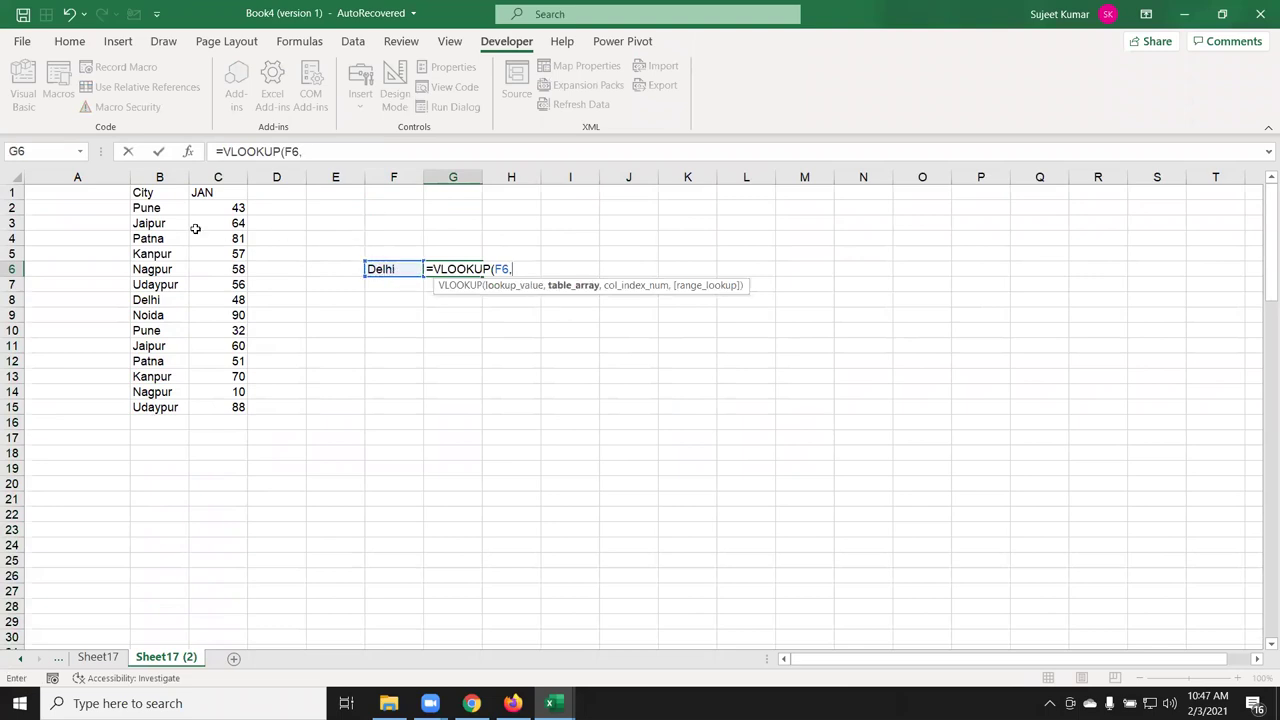
{"action": "left_click", "coordinate": [176, 206]}
{"action": "left_click_drag", "start_coordinate": [149, 189], "coordinate": [232, 405]}
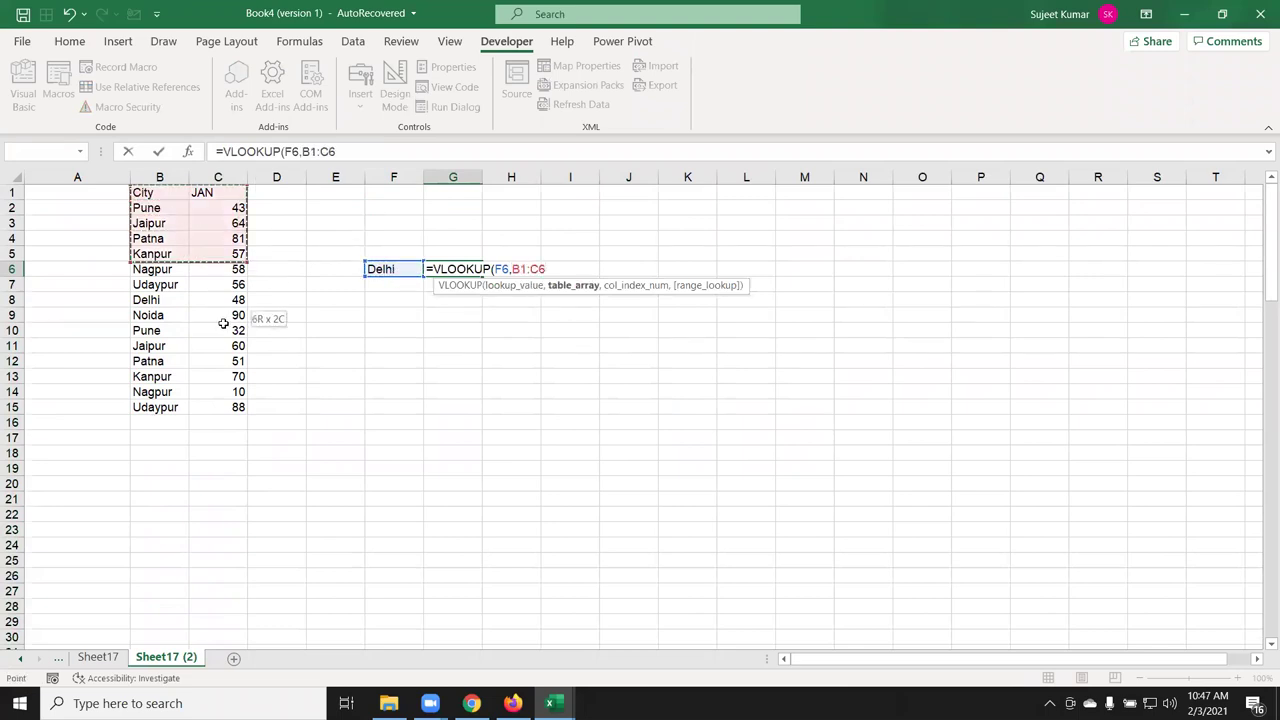
{"action": "type", "text": ",2,0"}
{"action": "key", "text": "Return"}
{"action": "key", "text": "Up"}
{"action": "key", "text": "Right"}
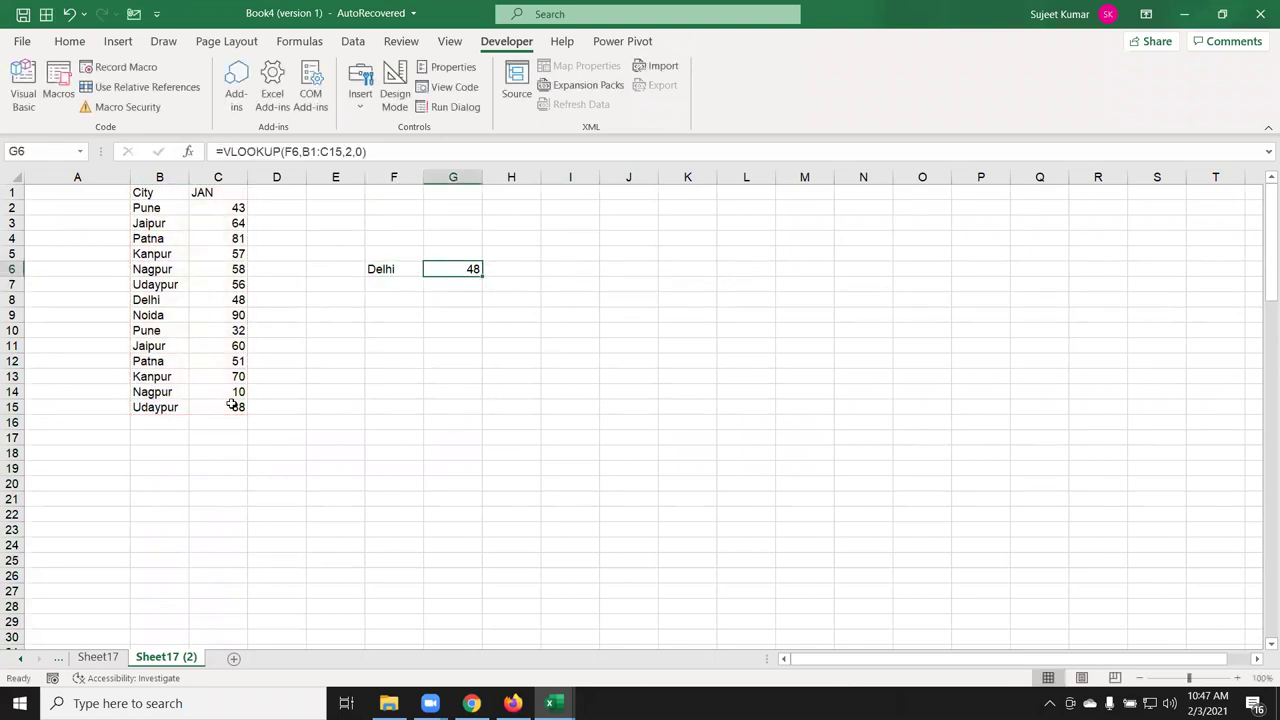
Change B8 back to New Delhi so G6's exact-match lookup shows #N/A.
{"action": "key", "text": "Left"}
{"action": "key", "text": "Left"}
{"action": "key", "text": "Left"}
{"action": "key", "text": "Left"}
{"action": "key", "text": "Left"}
{"action": "key", "text": "Down"}
{"action": "key", "text": "Down"}
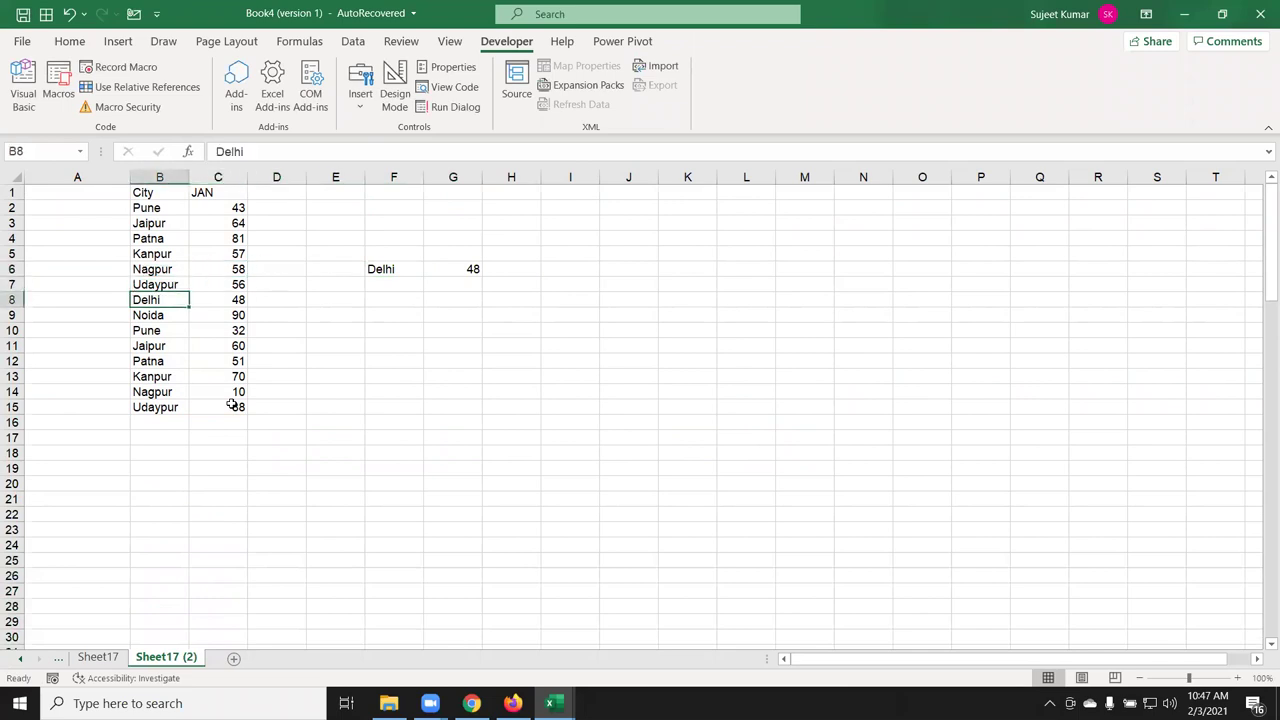
{"action": "type", "text": "New Delhi"}
{"action": "key", "text": "Return"}
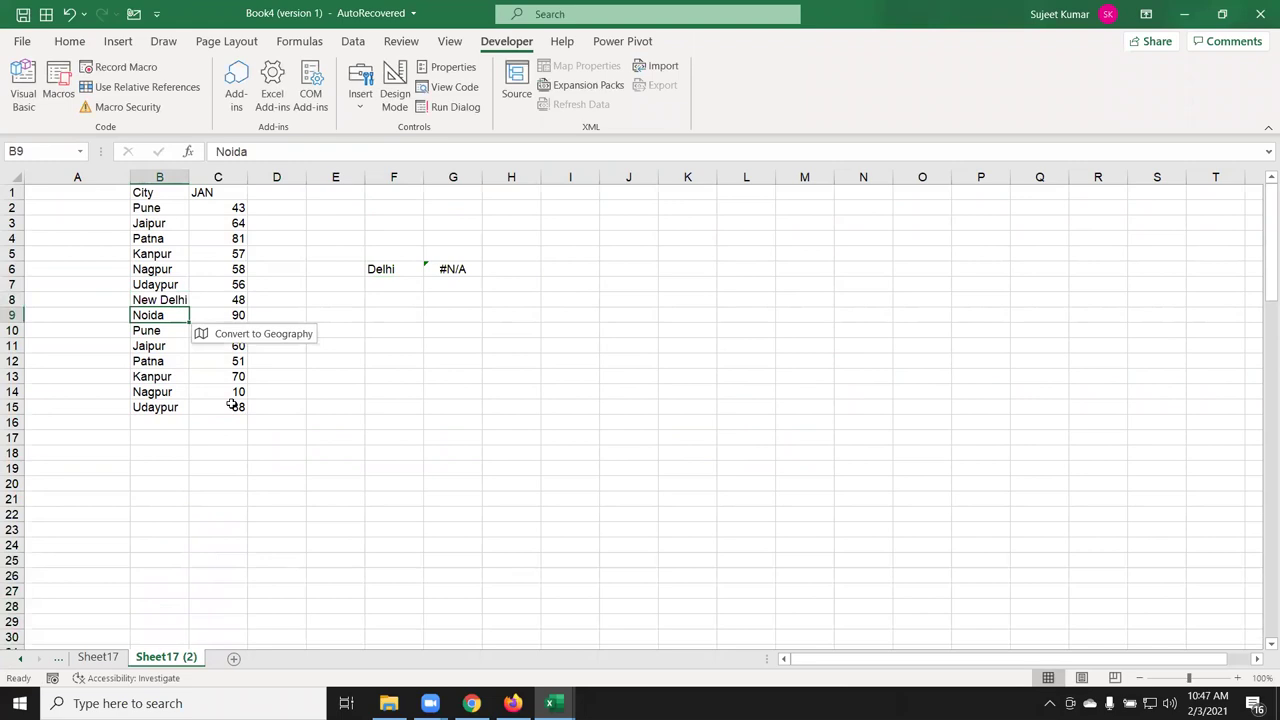
{"action": "key", "text": "Up"}
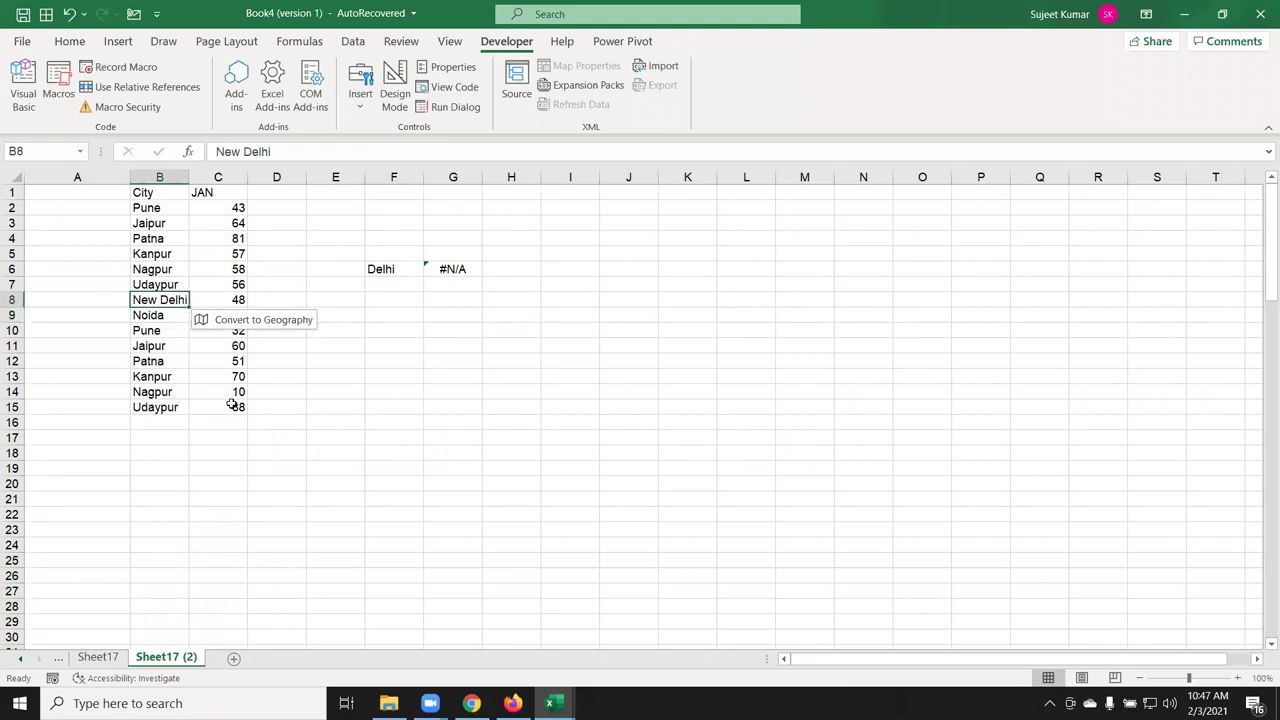
{"action": "key", "text": "Up"}
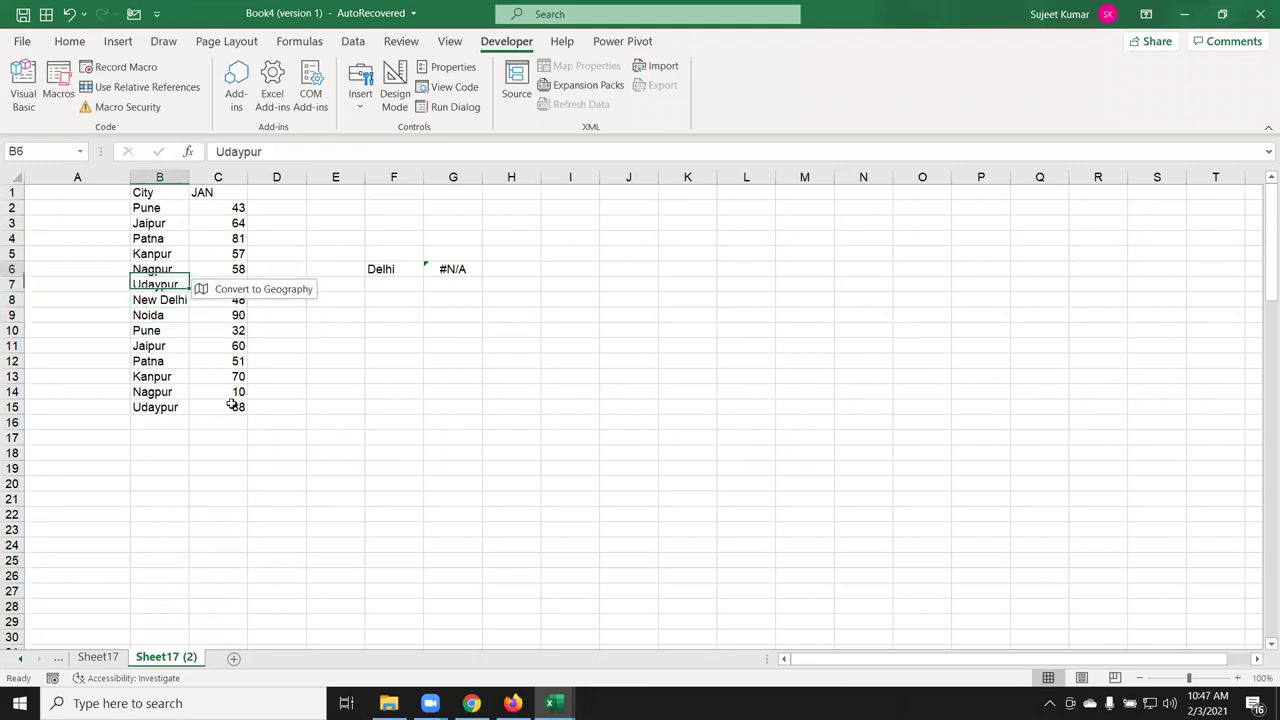
{"action": "key", "text": "Up"}
{"action": "key", "text": "Up"}
{"action": "key", "text": "Right"}
{"action": "key", "text": "Right"}
{"action": "key", "text": "Right"}
{"action": "key", "text": "Right"}
{"action": "key", "text": "Right"}
{"action": "key", "text": "Down"}
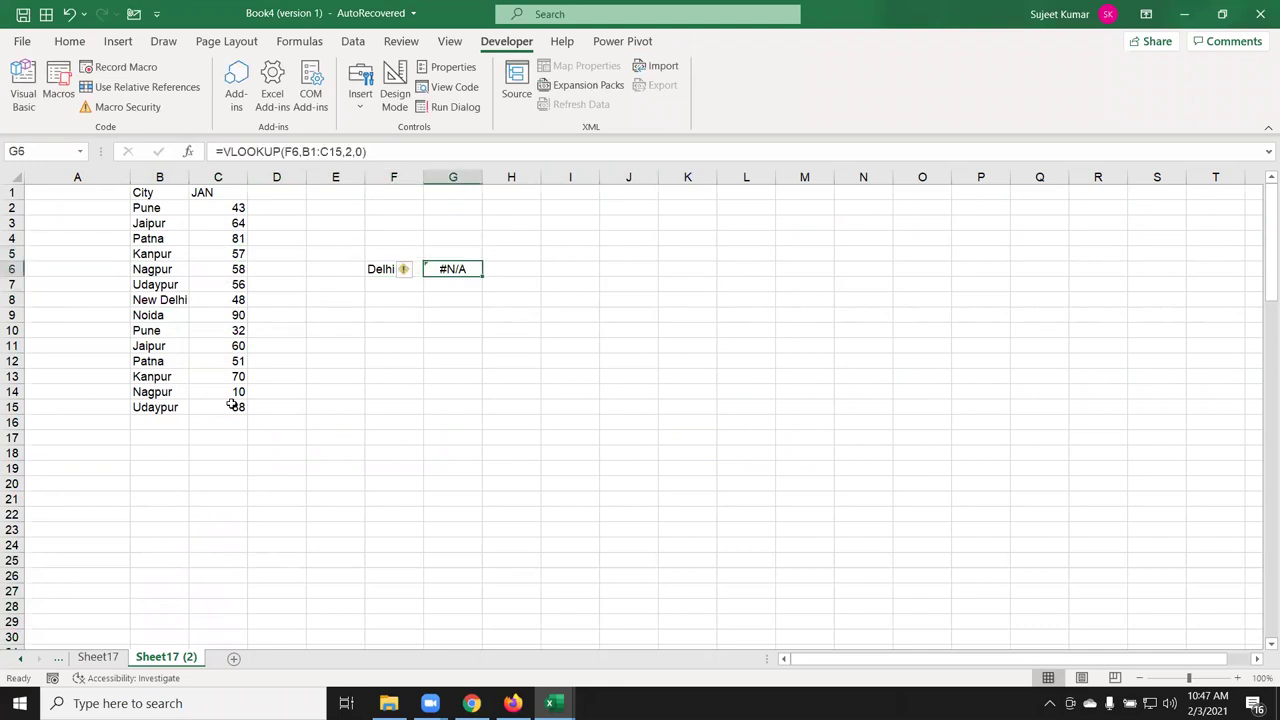
Inspect the G6 formula's exact-match 0 argument and leave it unchanged.
{"action": "key", "text": "F2"}
{"action": "key", "text": "Left"}
{"action": "key", "text": "shift+Left"}
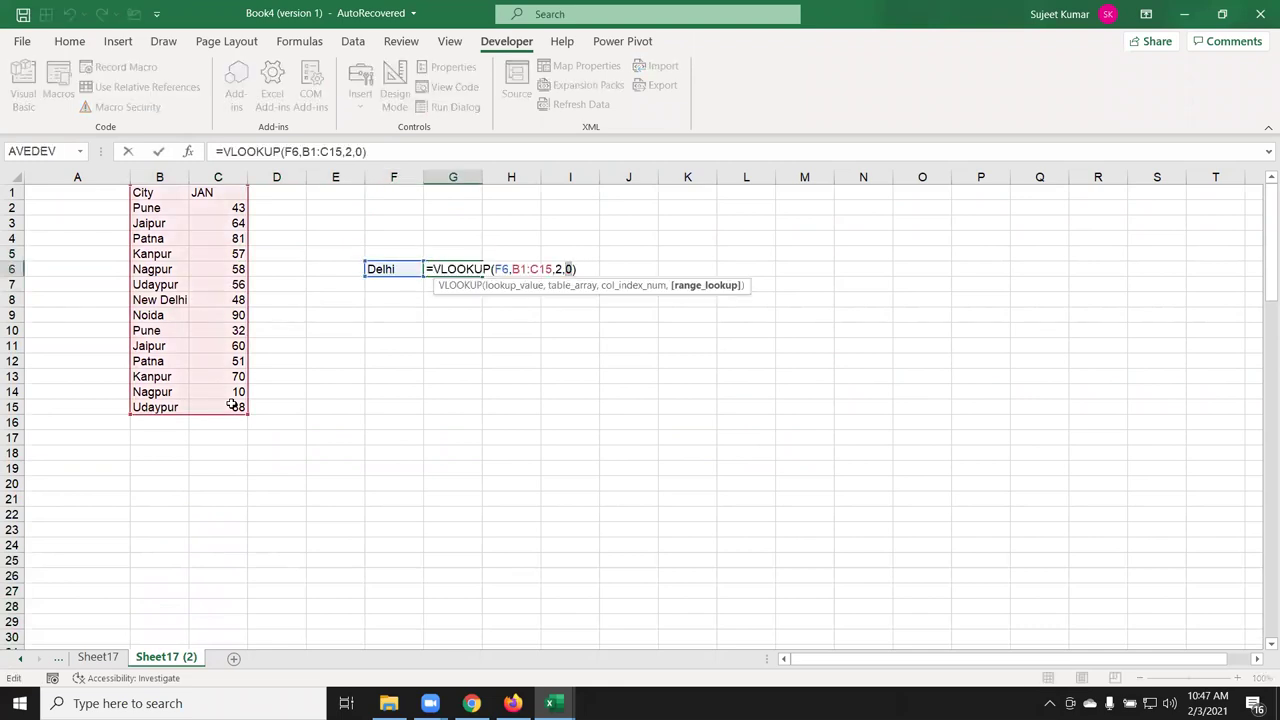
{"action": "key", "text": "Escape"}
{"action": "key", "text": "Left"}
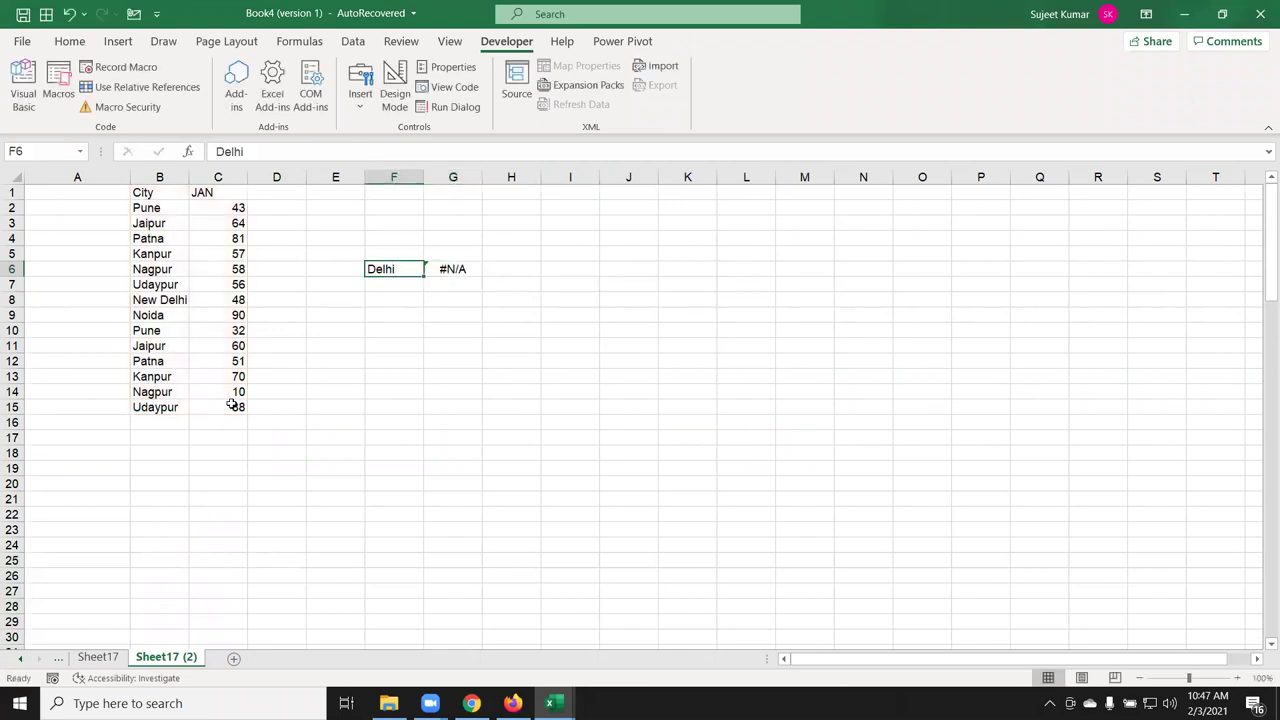
Change F6 to the wildcard pattern *Delhi* so G6 returns 48.
{"action": "key", "text": "F2"}
{"action": "type", "text": "*"}
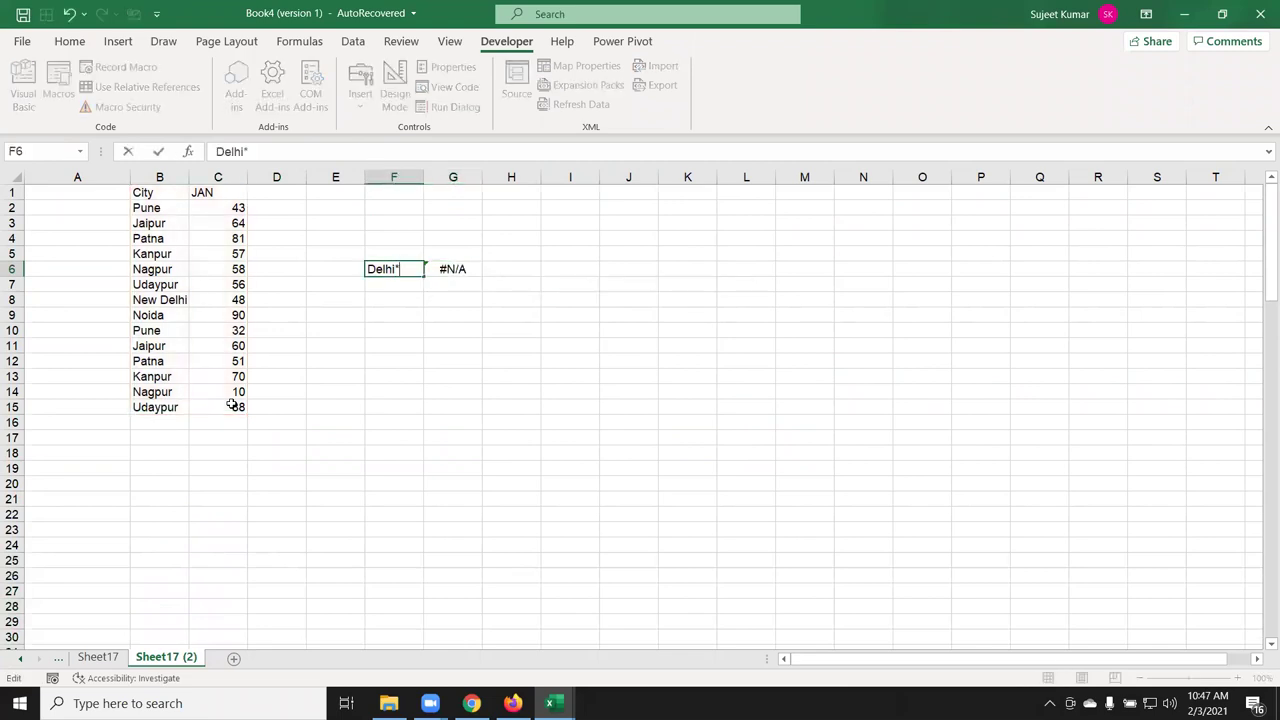
{"action": "key", "text": "Home"}
{"action": "type", "text": "*"}
{"action": "key", "text": "Return"}
{"action": "key", "text": "Up"}
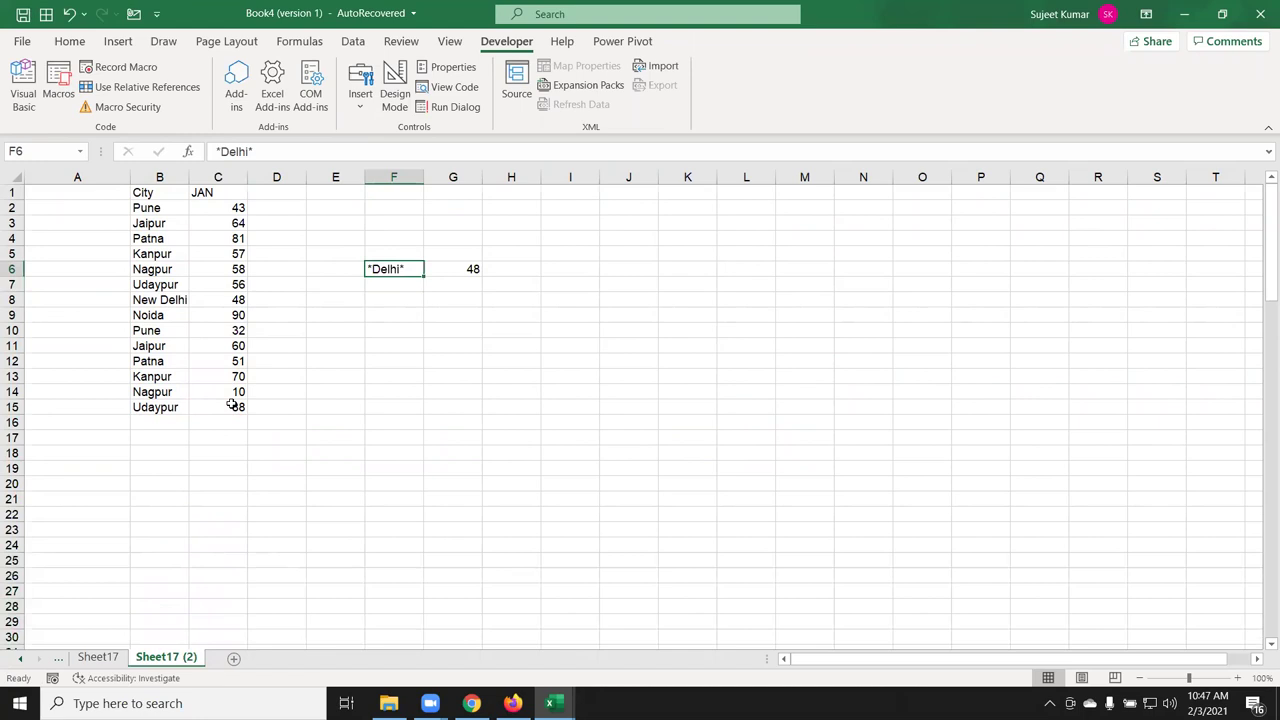
{"action": "key", "text": "Right"}
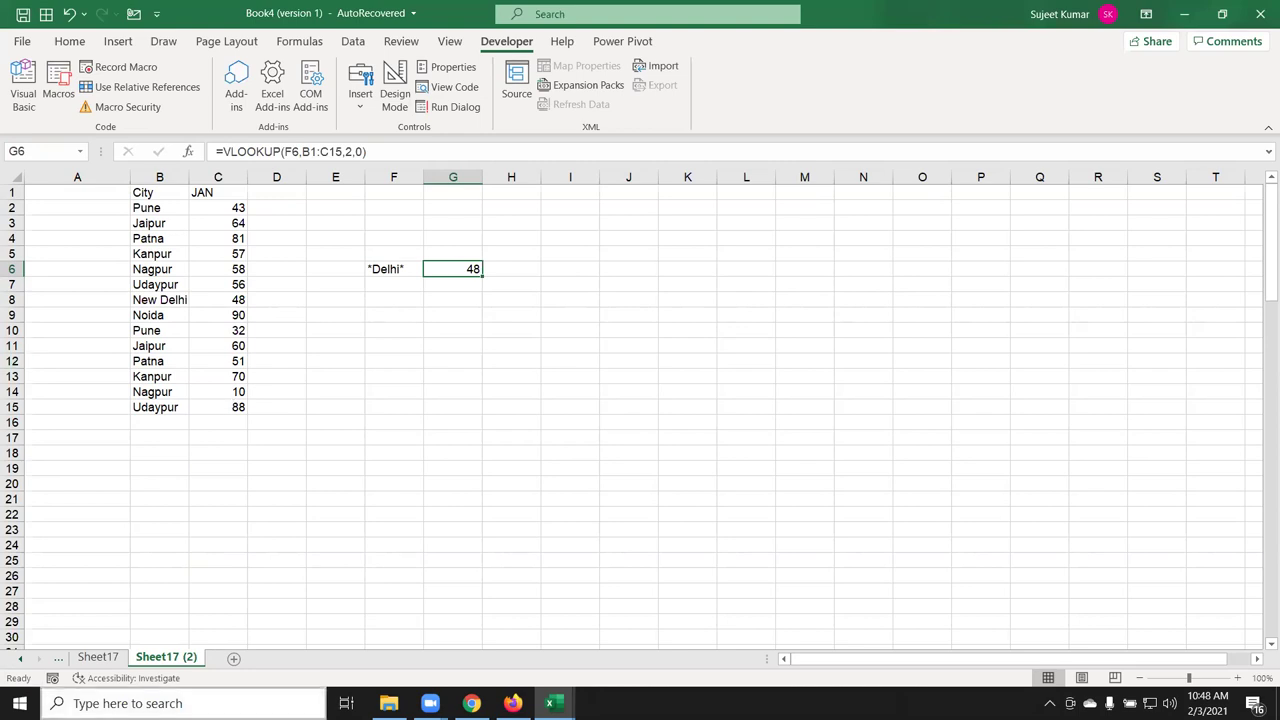
{"action": "left_click", "coordinate": [389, 703]}
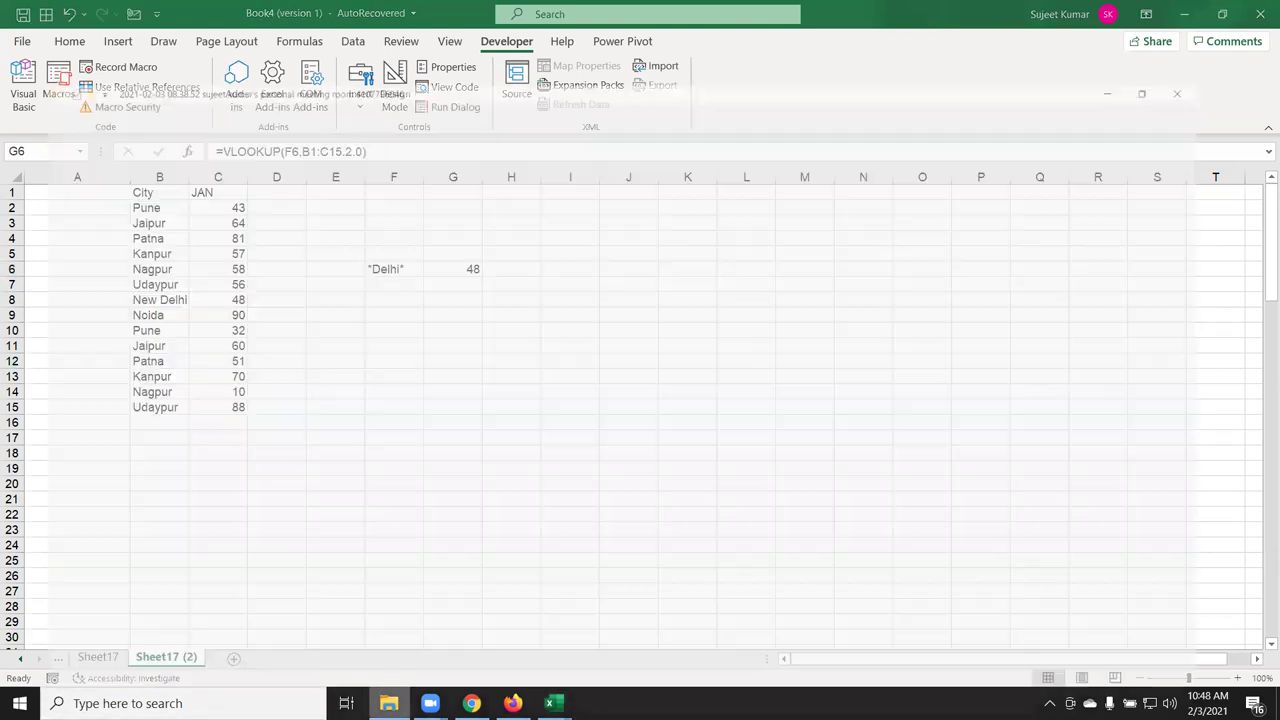
{"action": "left_click", "coordinate": [84, 445]}
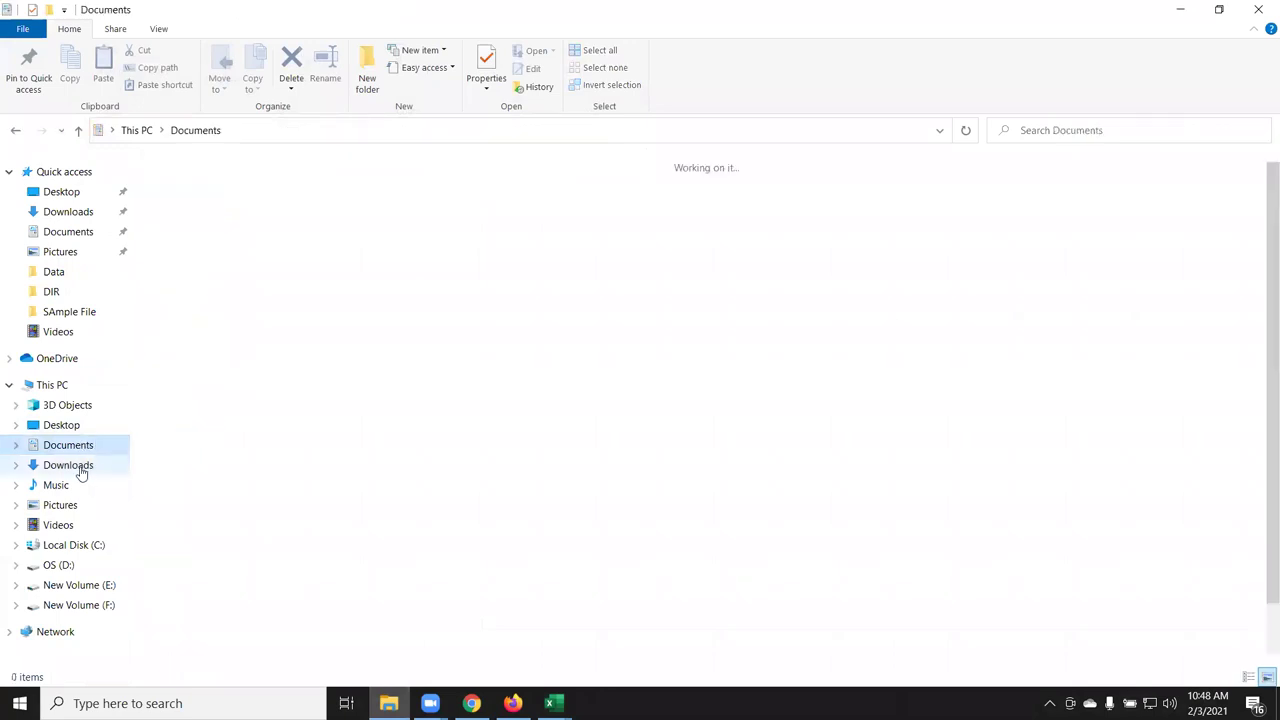
{"action": "left_click", "coordinate": [82, 466]}
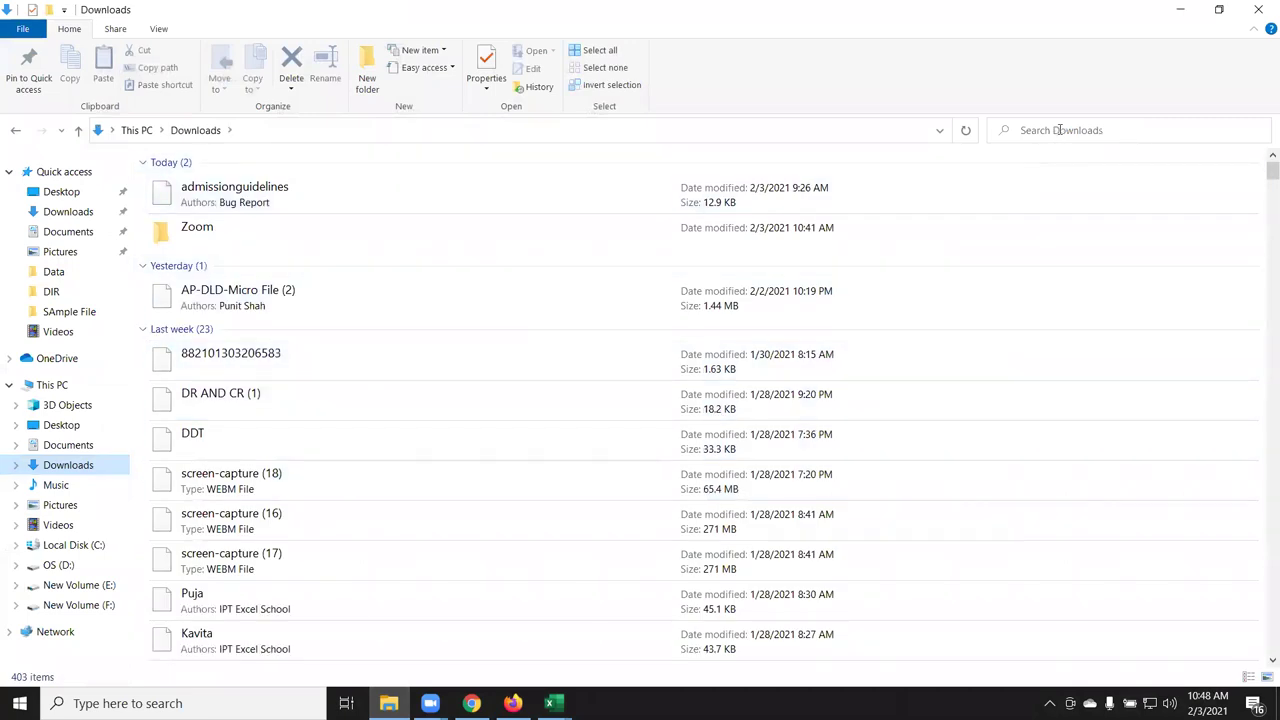
{"action": "left_click", "coordinate": [1132, 131]}
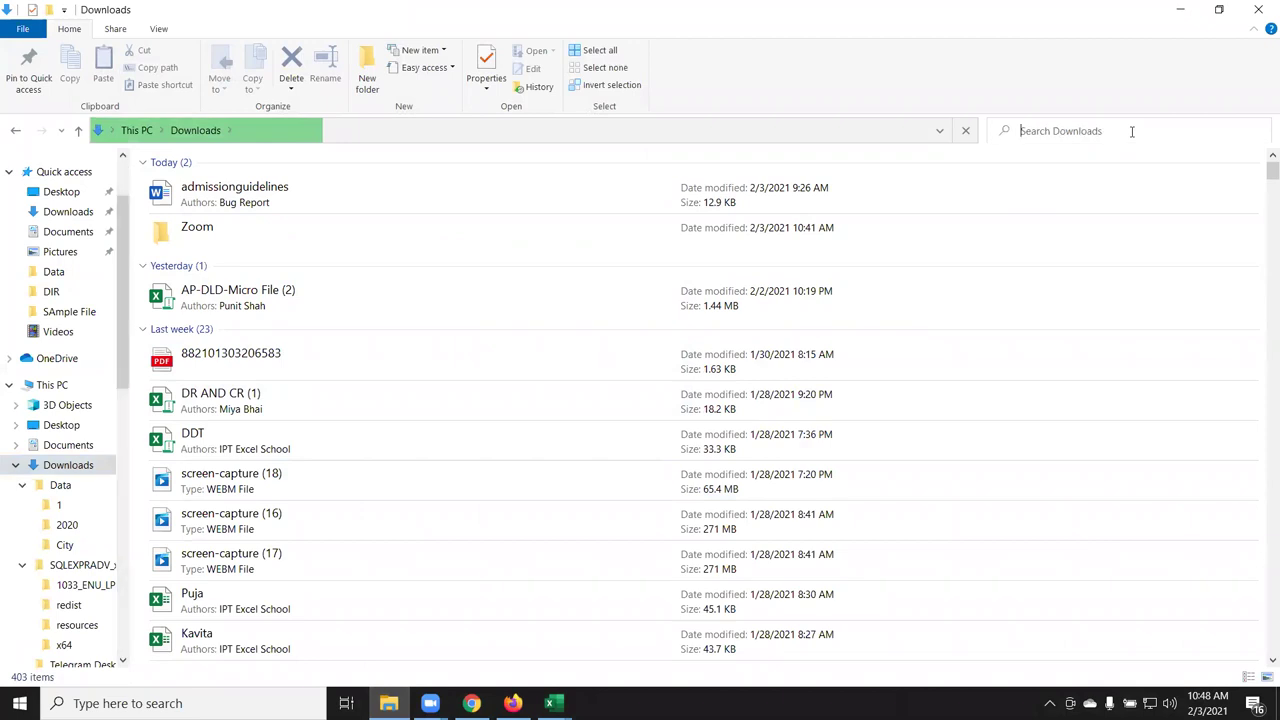
{"action": "type", "text": "*udi"}
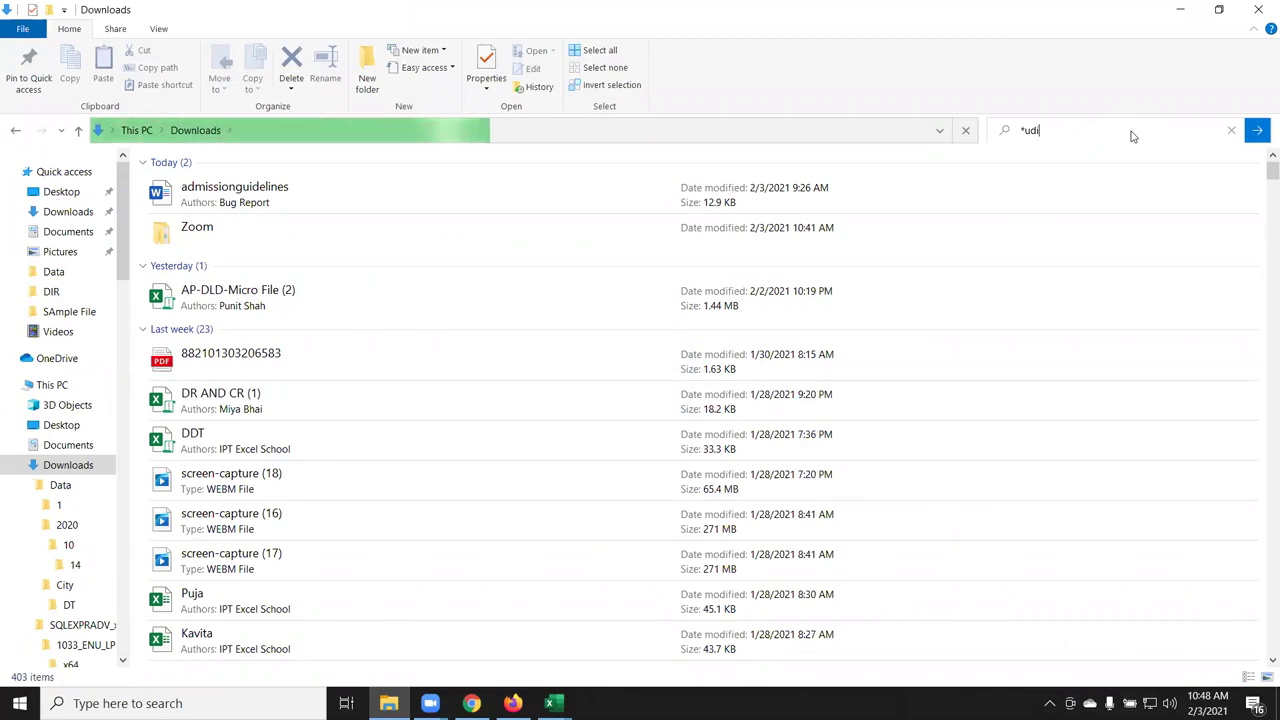
{"action": "type", "text": "*"}
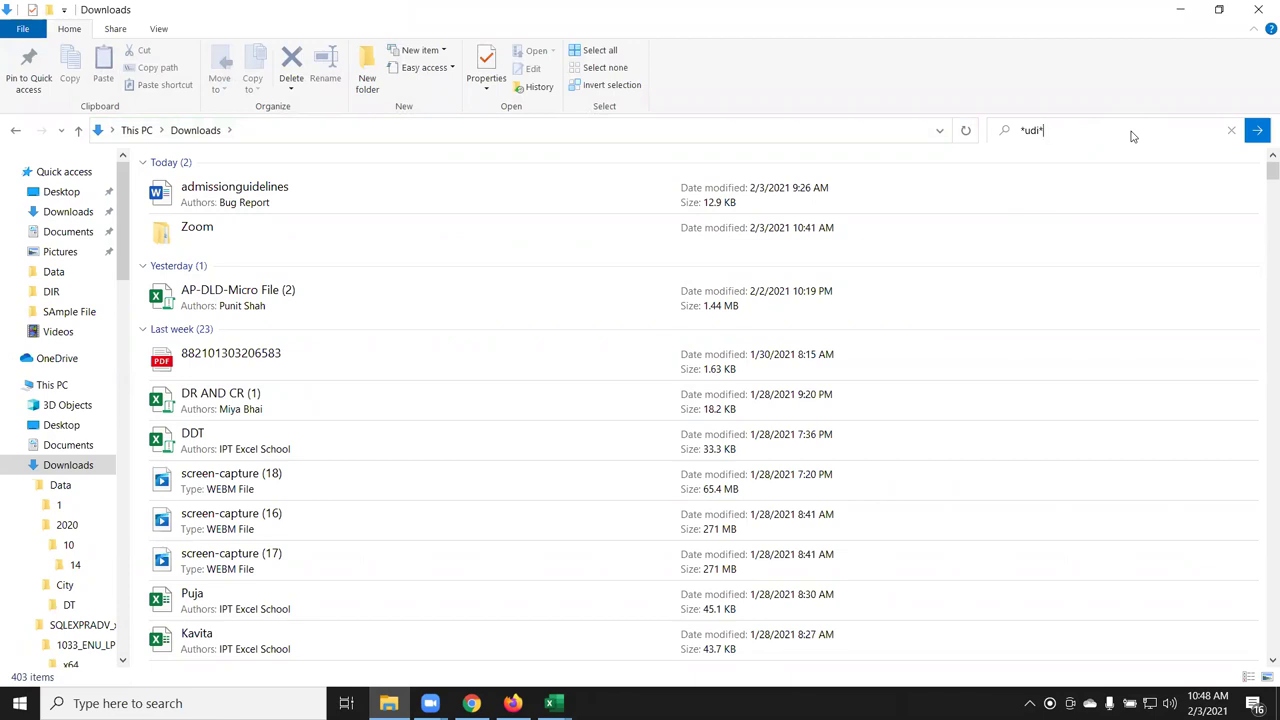
{"action": "left_click", "coordinate": [1133, 136]}
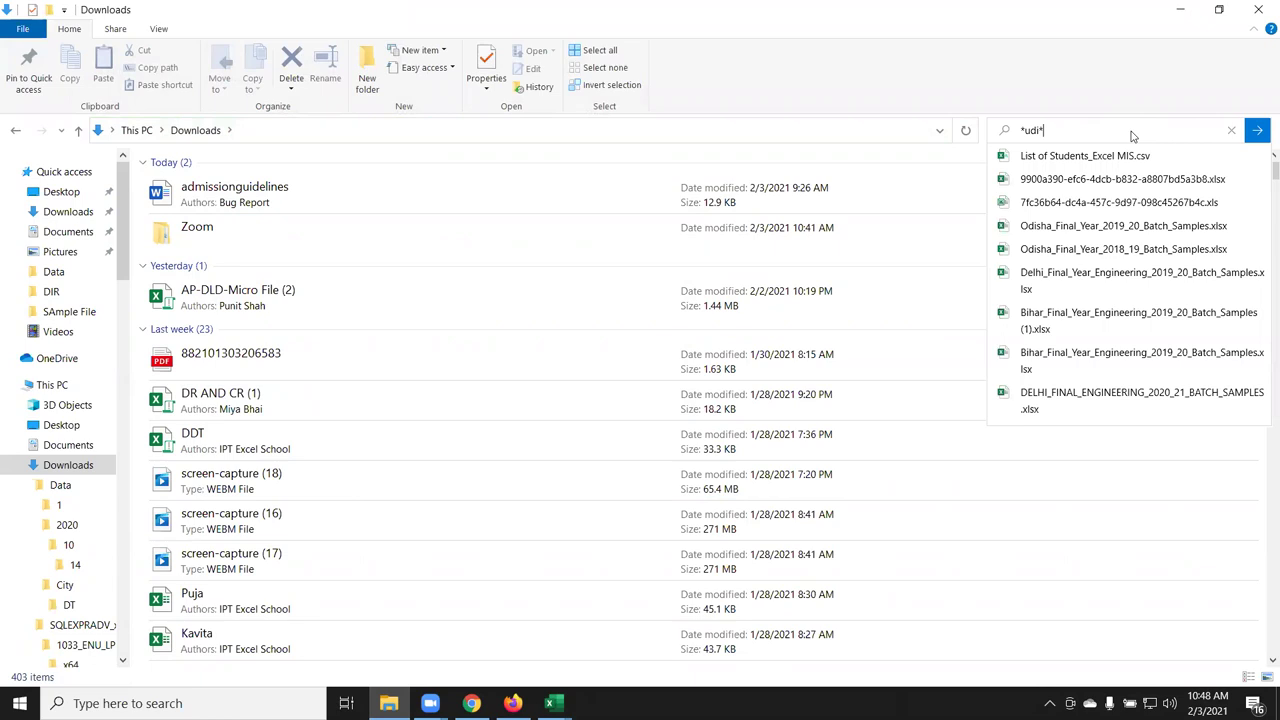
{"action": "key", "text": "BackSpace"}
{"action": "key", "text": "BackSpace"}
{"action": "key", "text": "BackSpace"}
{"action": "key", "text": "BackSpace"}
{"action": "key", "text": "BackSpace"}
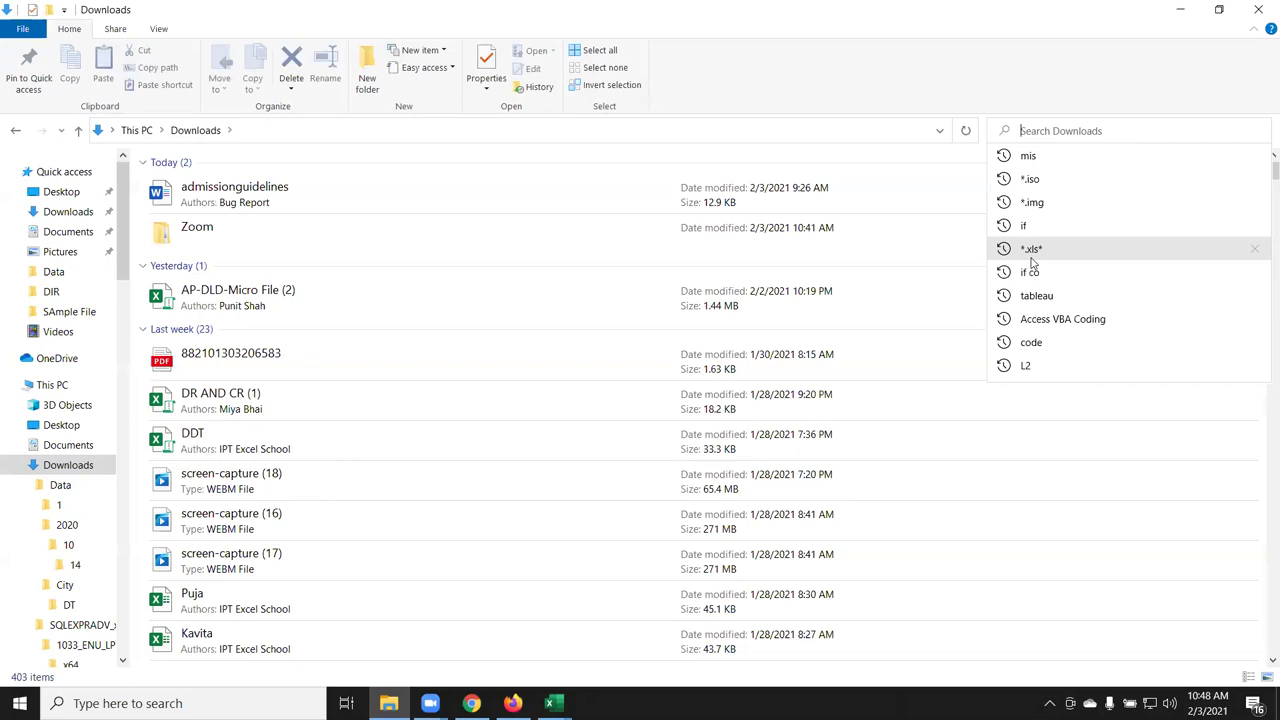
{"action": "key", "text": "Escape"}
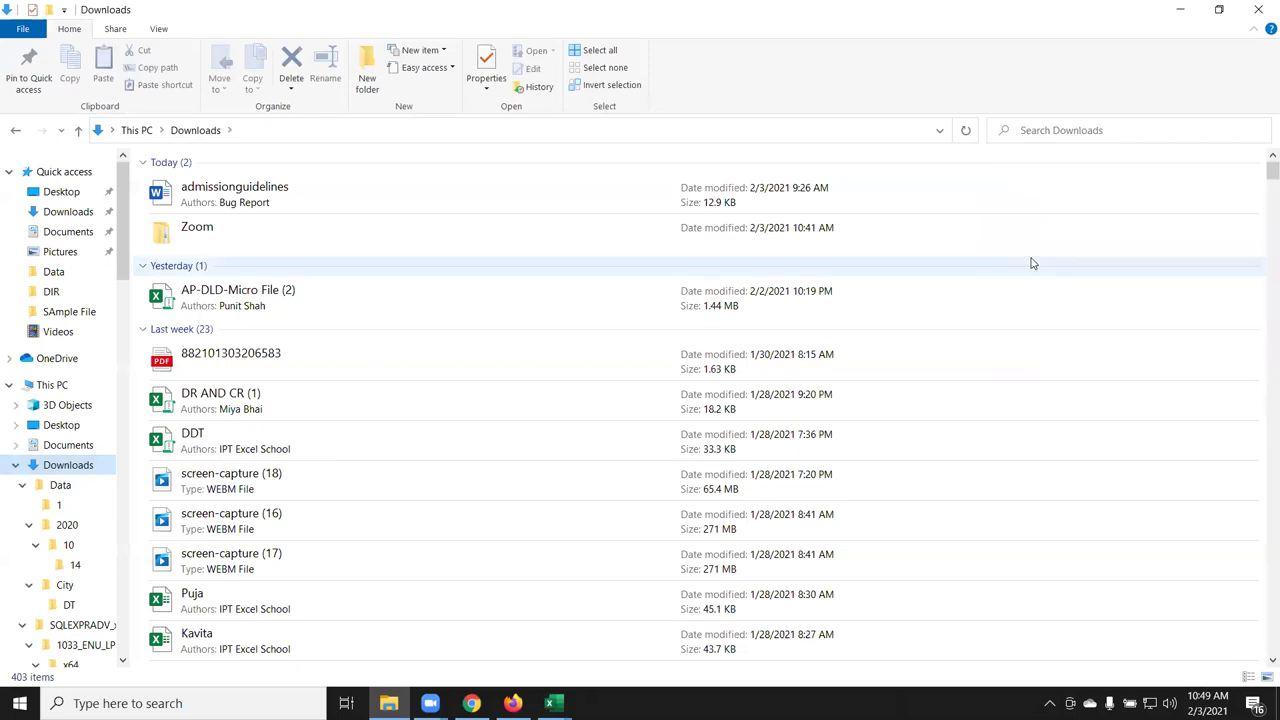
{"action": "key", "text": "alt+Tab"}
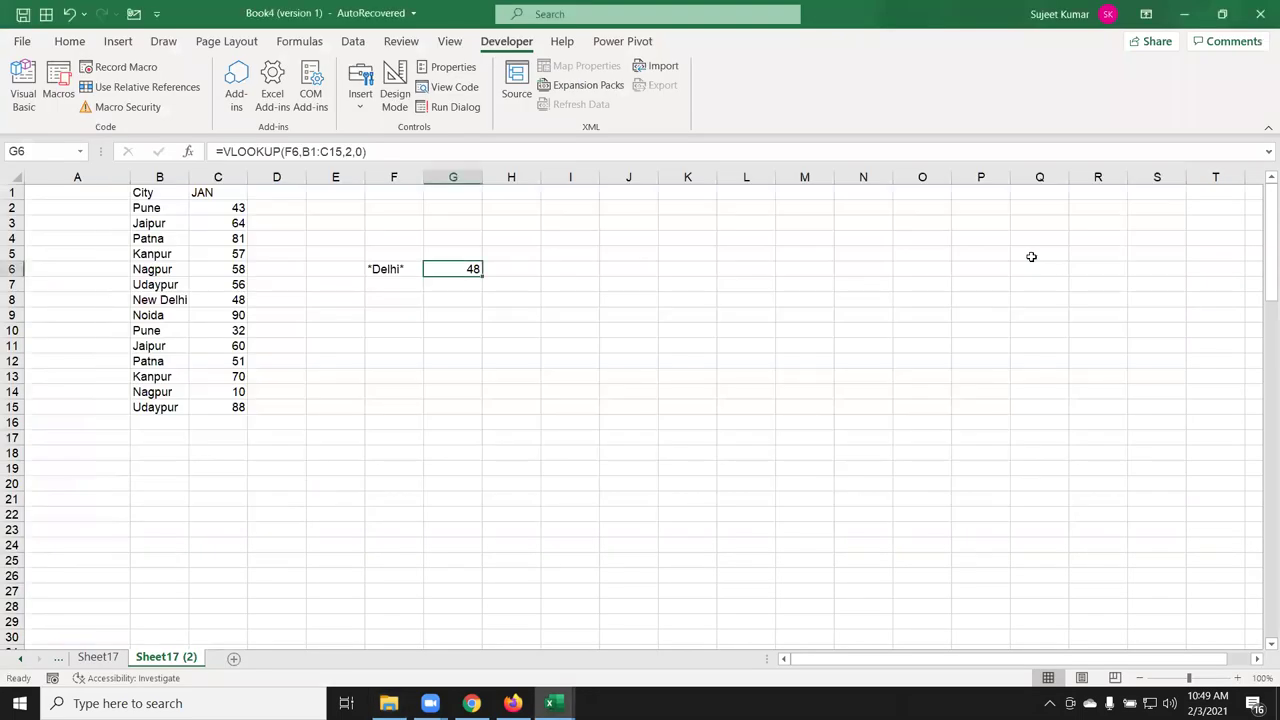
Browse the Highlight Cells Rules options for F6 without applying any rule.
{"action": "left_click", "coordinate": [400, 266]}
{"action": "left_click", "coordinate": [72, 45]}
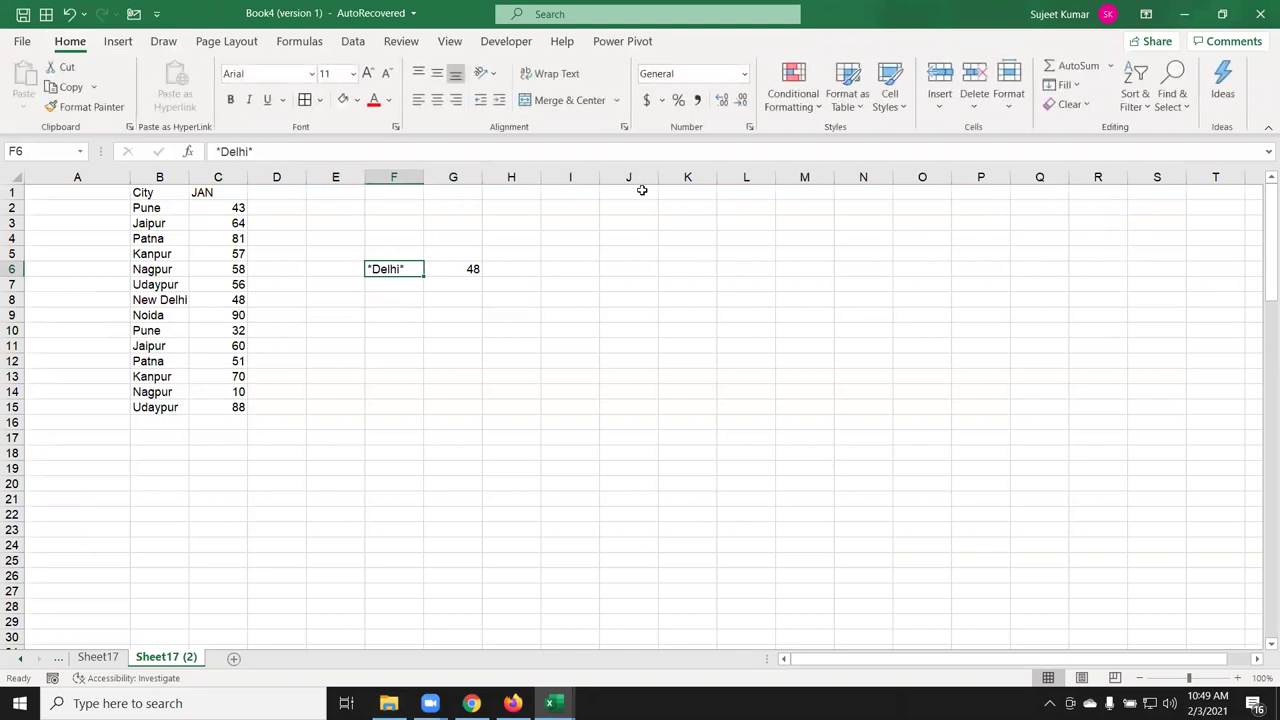
{"action": "left_click", "coordinate": [793, 90]}
{"action": "mouse_move", "coordinate": [850, 140]}
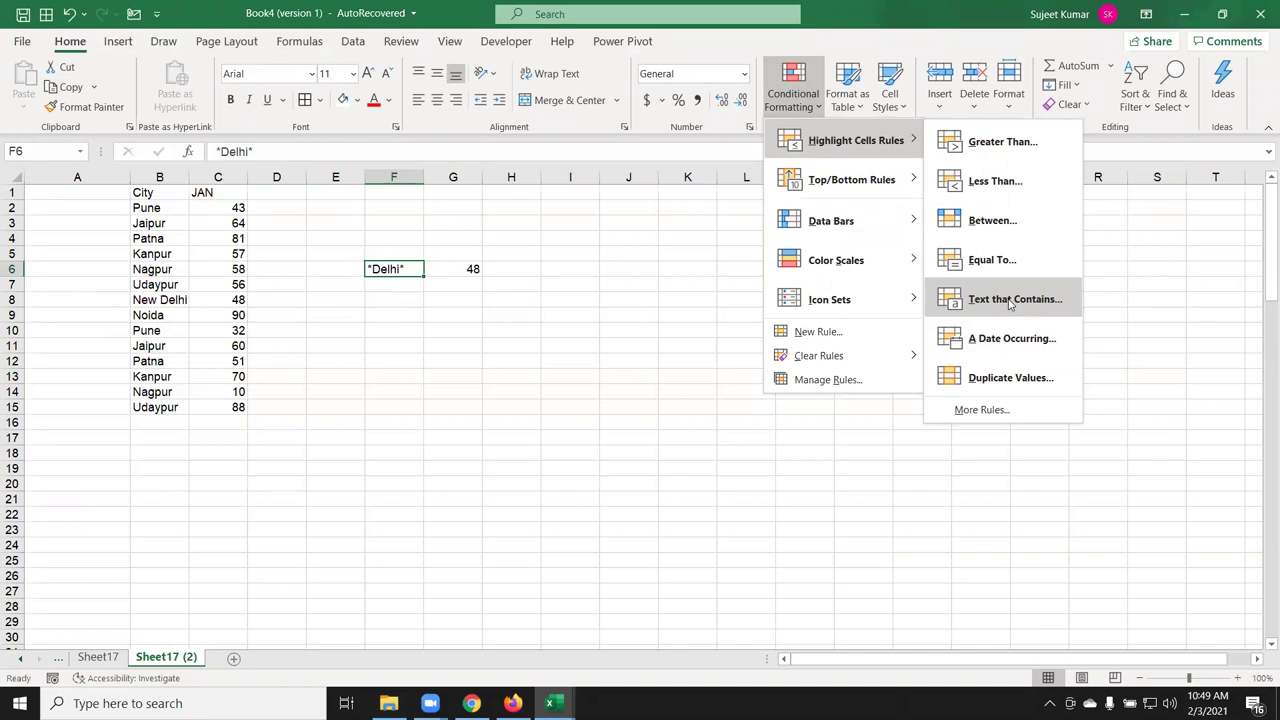
{"action": "key", "text": "Escape"}
{"action": "key", "text": "Escape"}
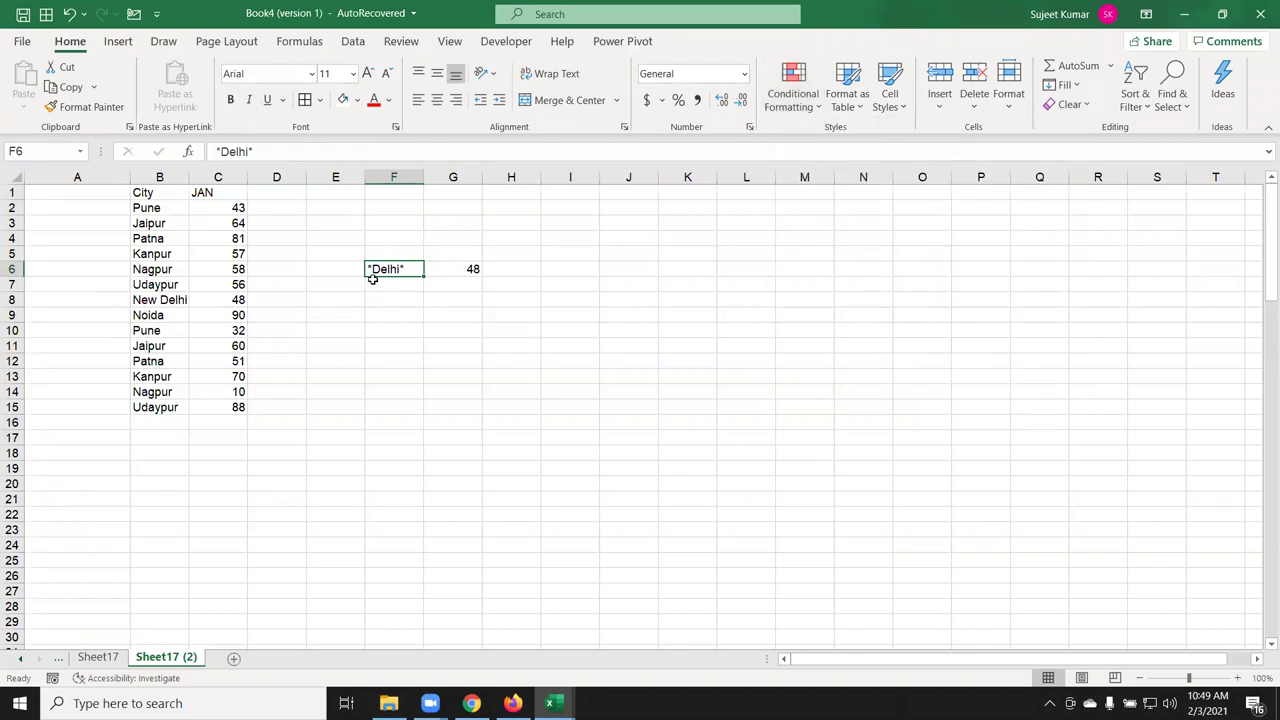
Enter the pattern *Delhi in F7 and Delhi* in F8.
{"action": "left_click", "coordinate": [402, 288]}
{"action": "type", "text": "*Delhi*"}
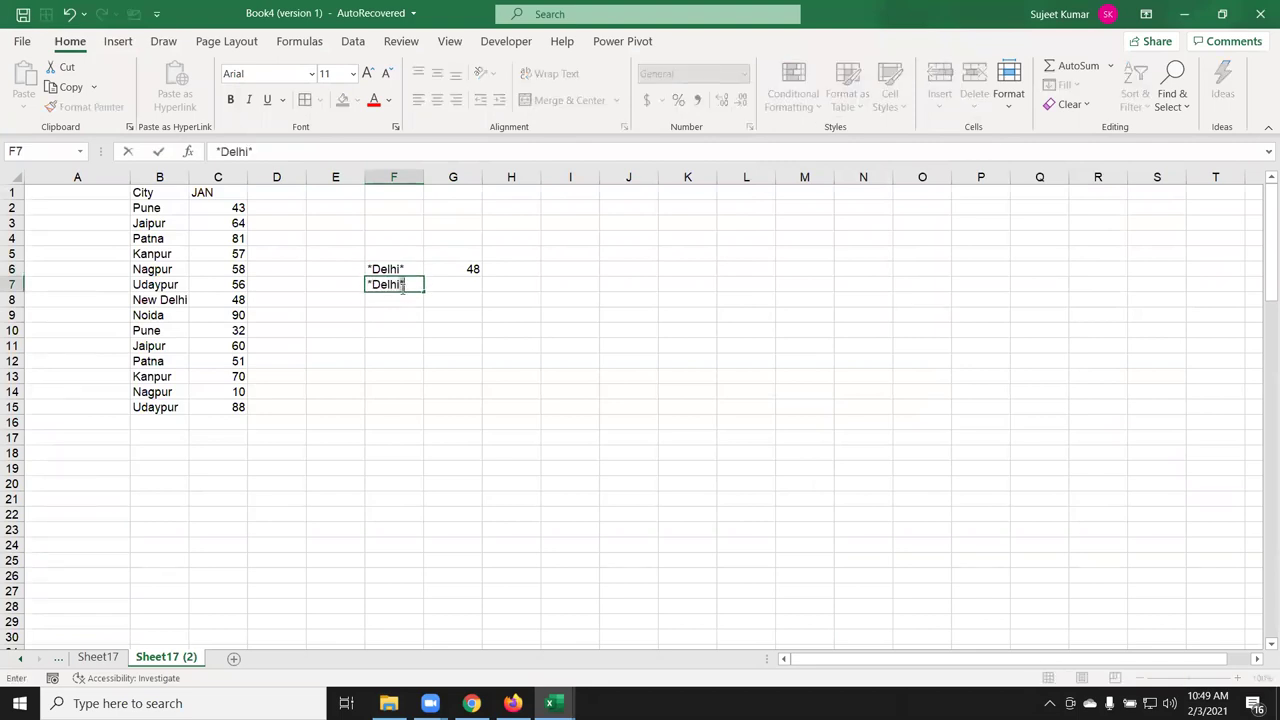
{"action": "key", "text": "BackSpace"}
{"action": "key", "text": "Return"}
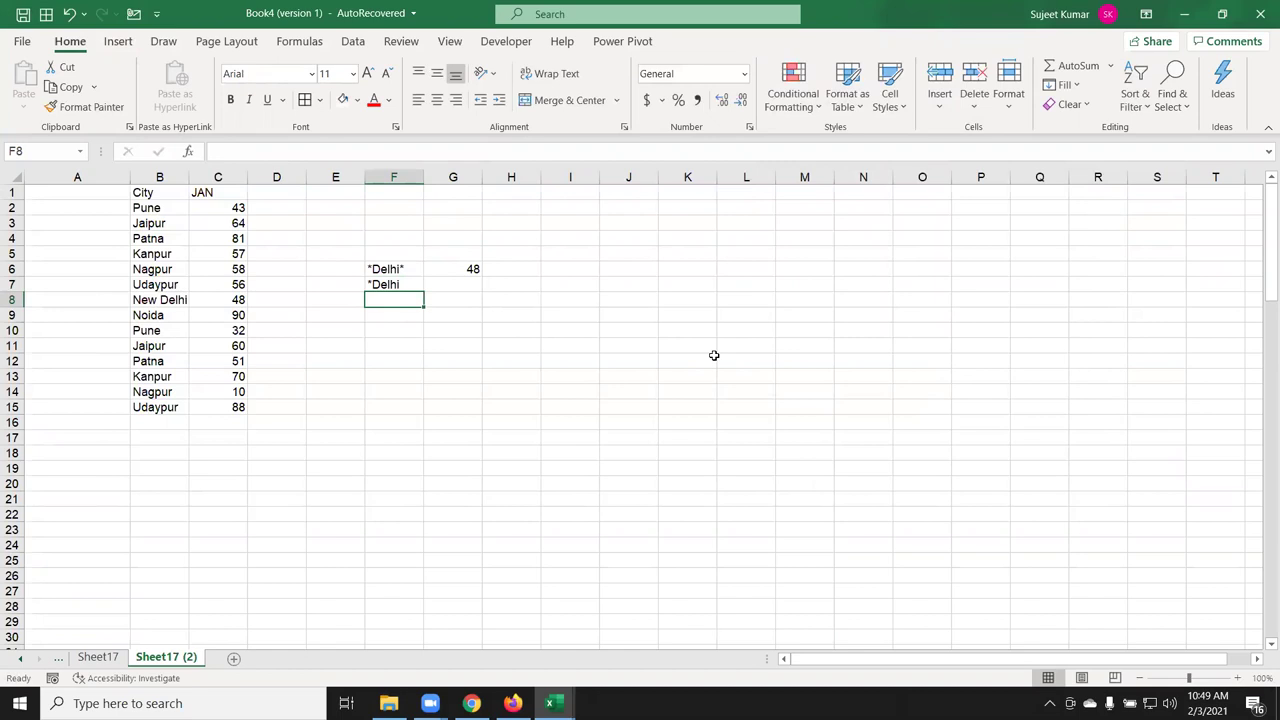
{"action": "type", "text": "Delhi*"}
{"action": "key", "text": "Return"}
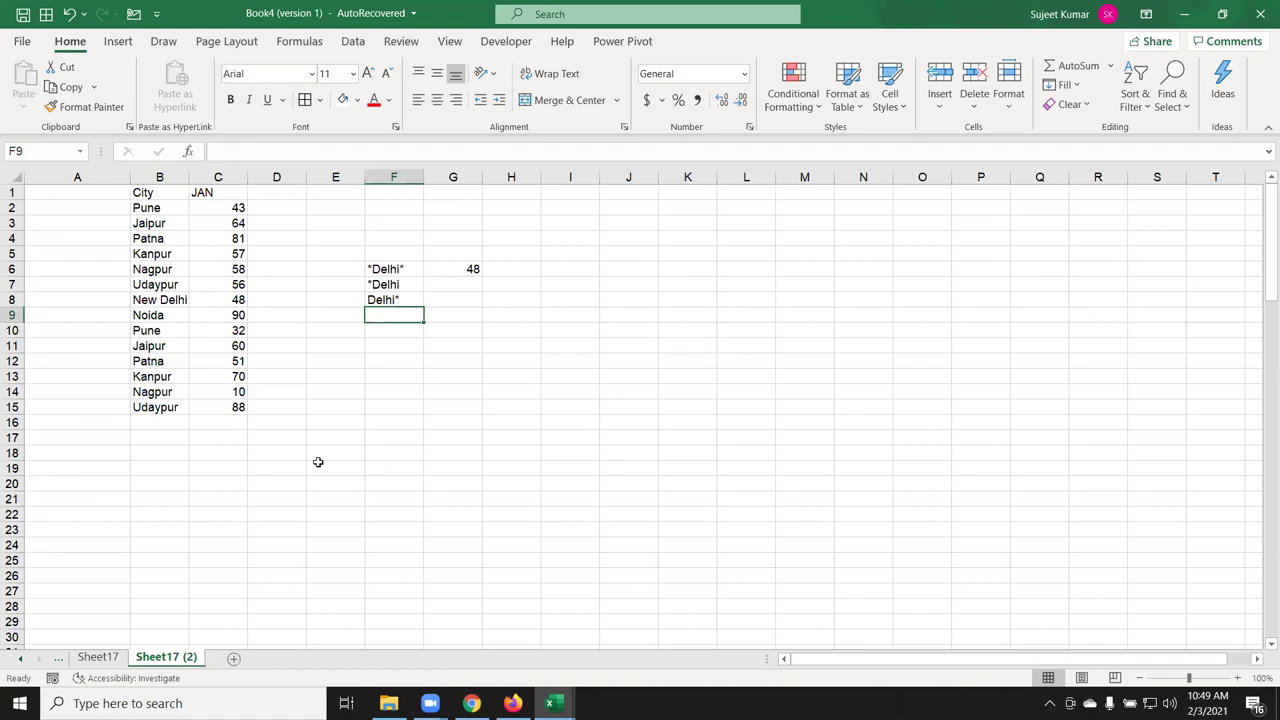
Replace Pune in B10 with T20, after trial entries DDD and FFF.
{"action": "left_click", "coordinate": [177, 360]}
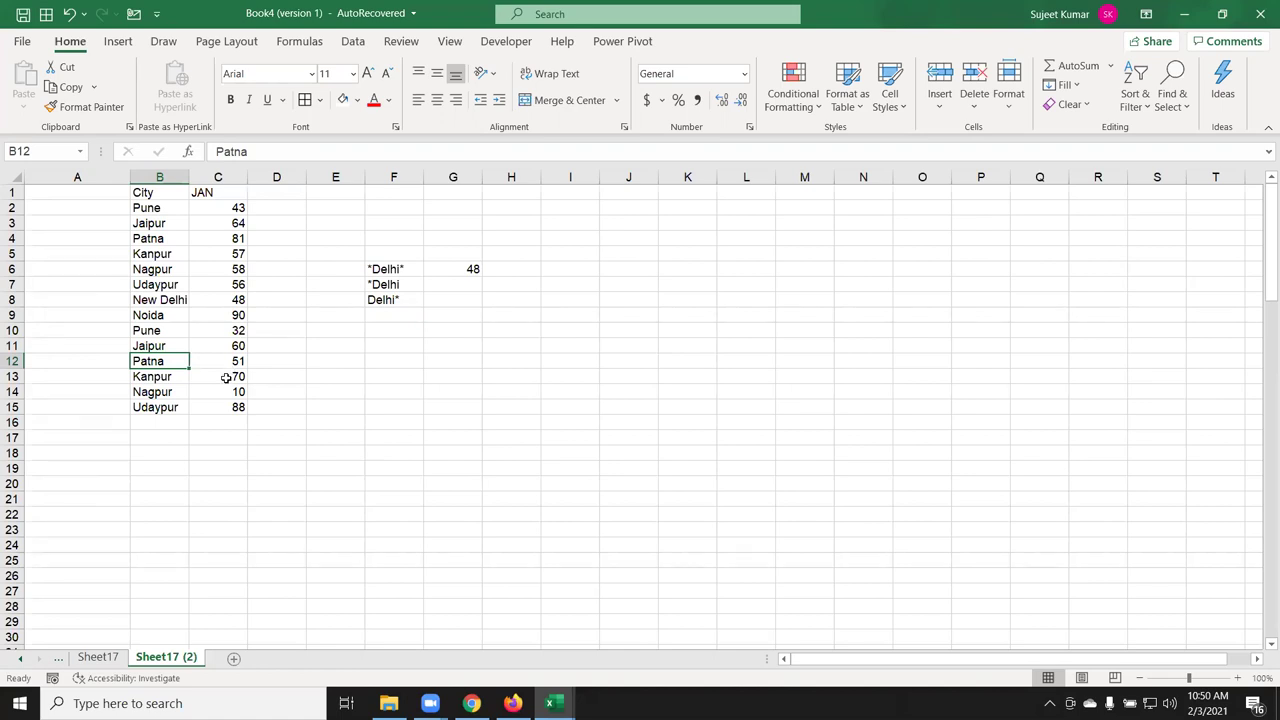
{"action": "left_click", "coordinate": [181, 330]}
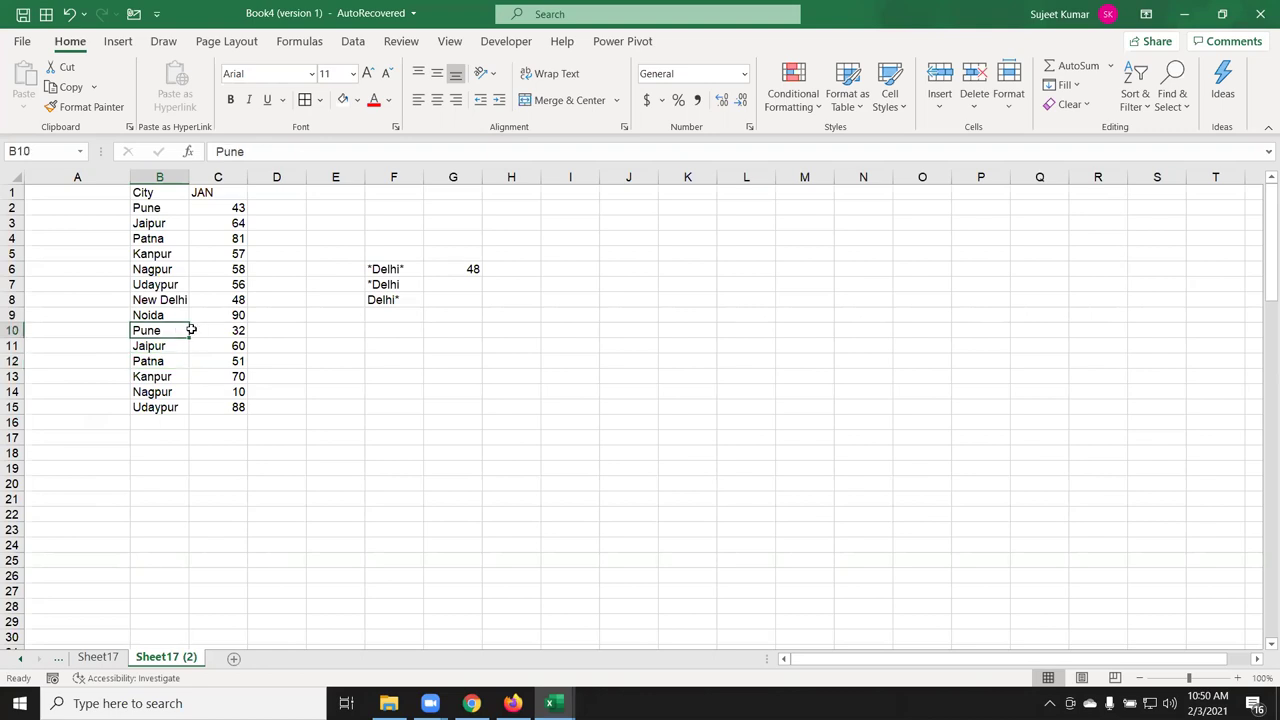
{"action": "type", "text": "DDD"}
{"action": "left_click", "coordinate": [286, 359]}
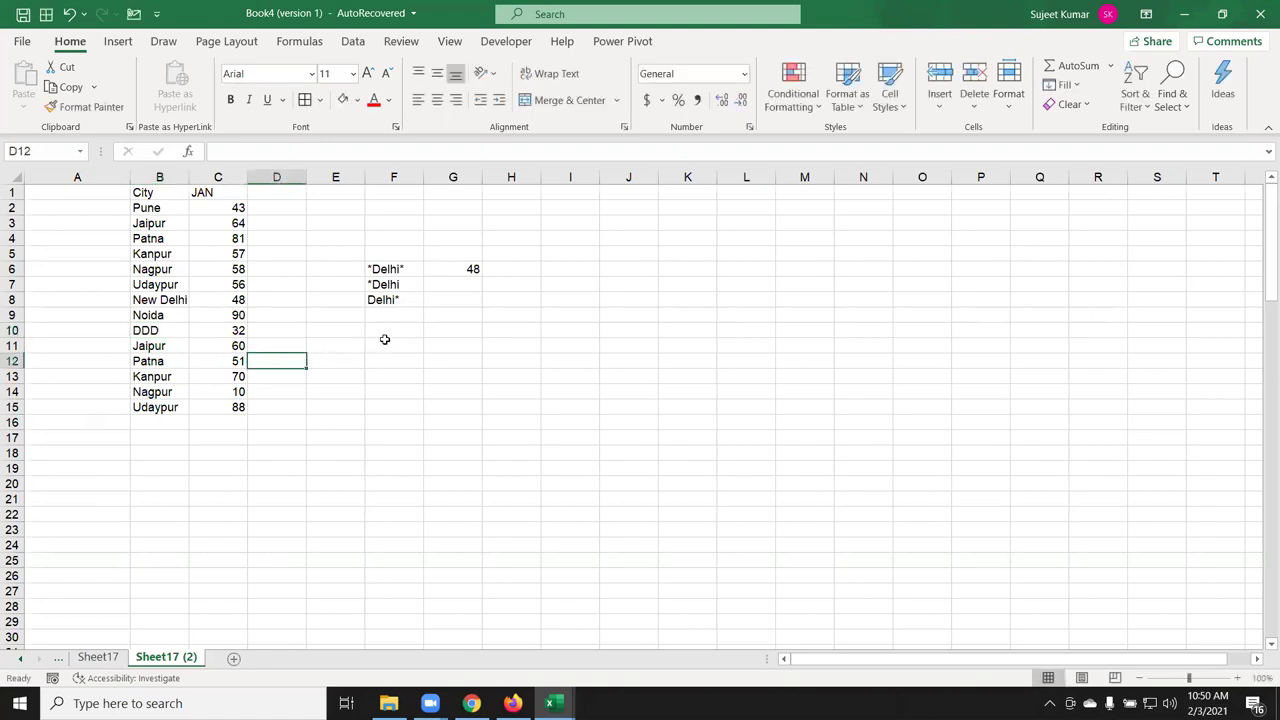
{"action": "left_click", "coordinate": [384, 337]}
{"action": "left_click", "coordinate": [176, 336]}
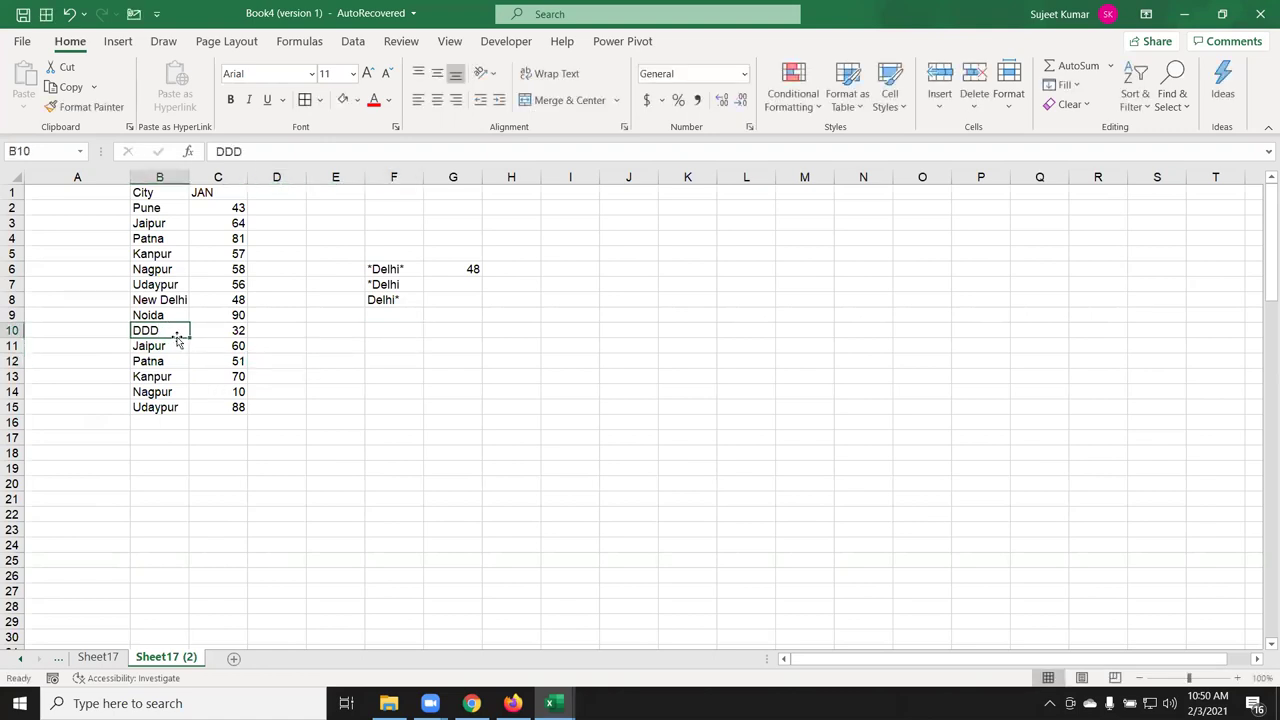
{"action": "type", "text": "FFF"}
{"action": "key", "text": "Return"}
{"action": "left_click", "coordinate": [176, 327]}
{"action": "type", "text": "T20"}
{"action": "key", "text": "Return"}
{"action": "left_click", "coordinate": [180, 329]}
Enter the wildcard pattern ??? in F9.
{"action": "key", "text": "Right"}
{"action": "key", "text": "Right"}
{"action": "key", "text": "Right"}
{"action": "key", "text": "Right"}
{"action": "key", "text": "Up"}
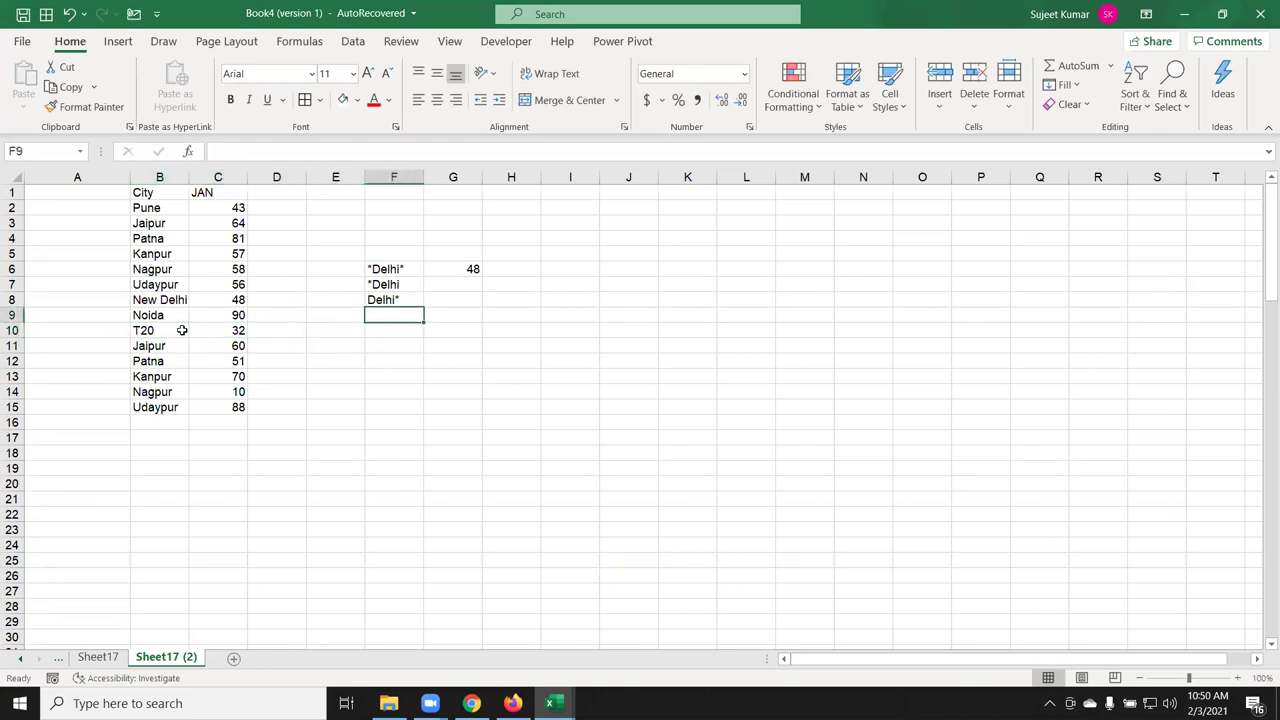
{"action": "type", "text": "???"}
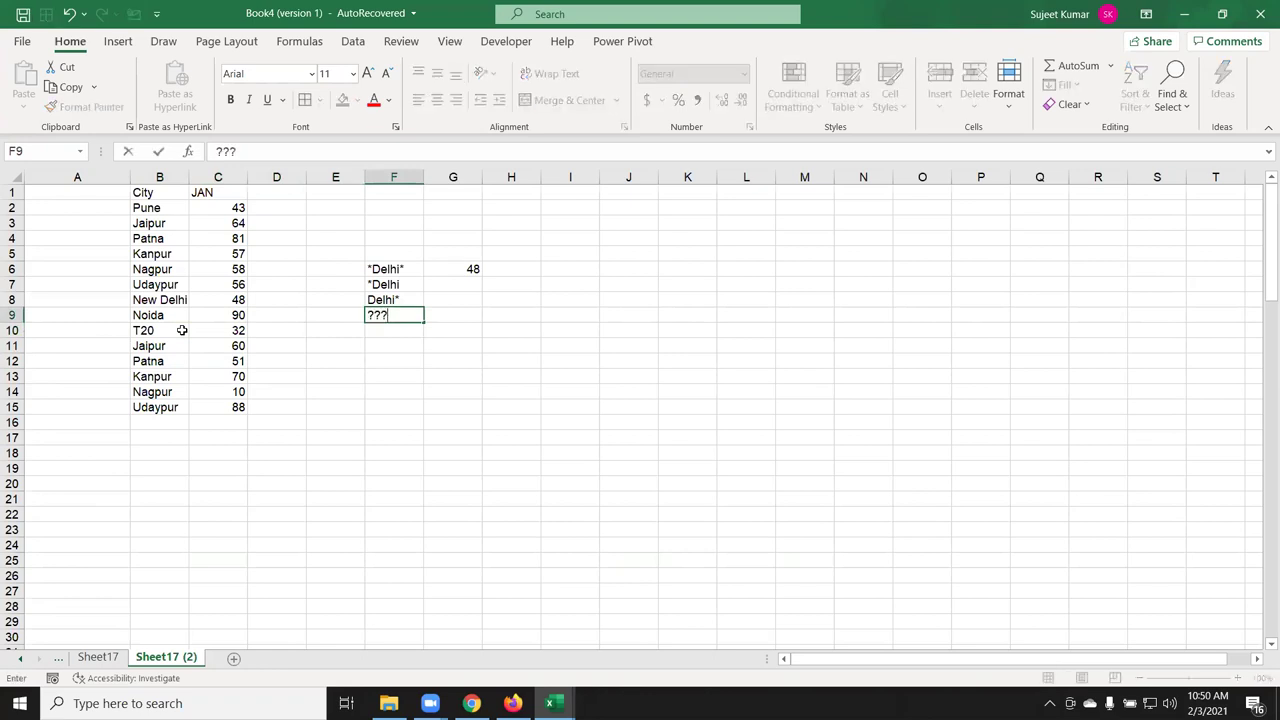
{"action": "key", "text": "Return"}
Enter =VLOOKUP(F9,B1:C15,2,0) in G9, which matches T20 and returns 32.
{"action": "key", "text": "Up"}
{"action": "key", "text": "Right"}
{"action": "type", "text": "=vl"}
{"action": "key", "text": "Tab"}
{"action": "key", "text": "Left"}
{"action": "type", "text": ","}
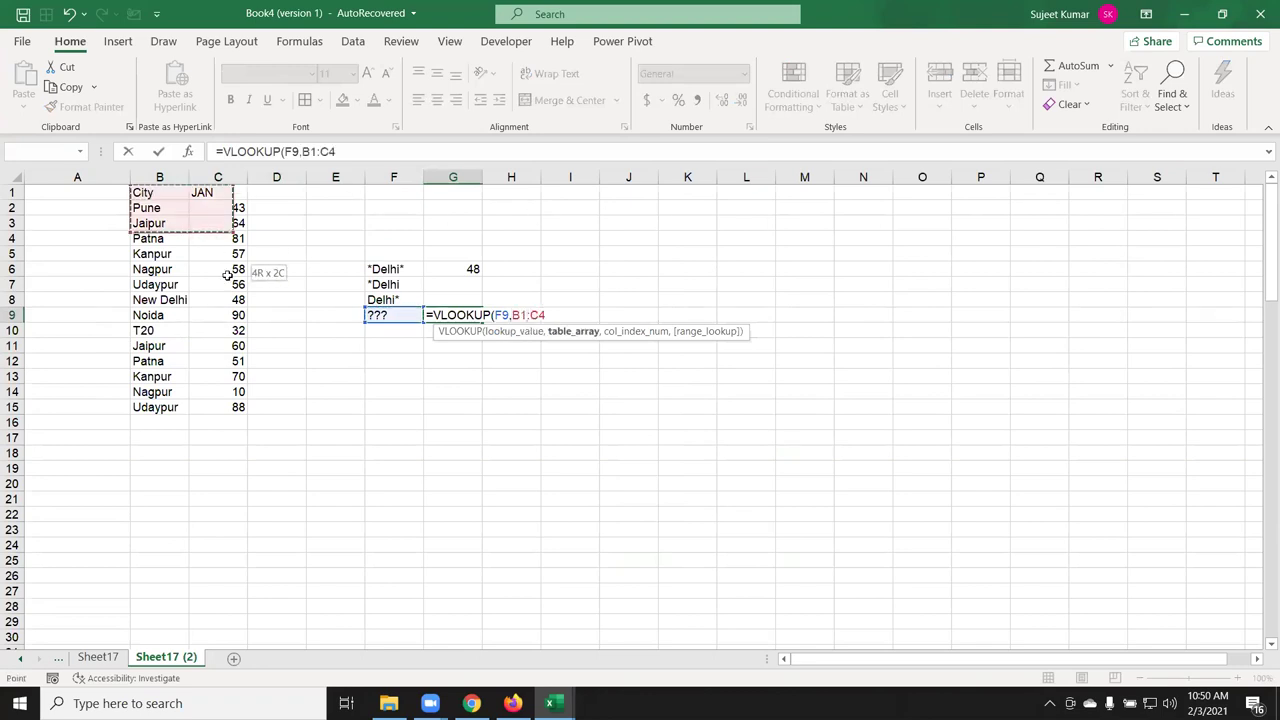
{"action": "left_click_drag", "start_coordinate": [145, 192], "coordinate": [226, 406]}
{"action": "type", "text": ",2,0"}
{"action": "key", "text": "Return"}
{"action": "key", "text": "Up"}
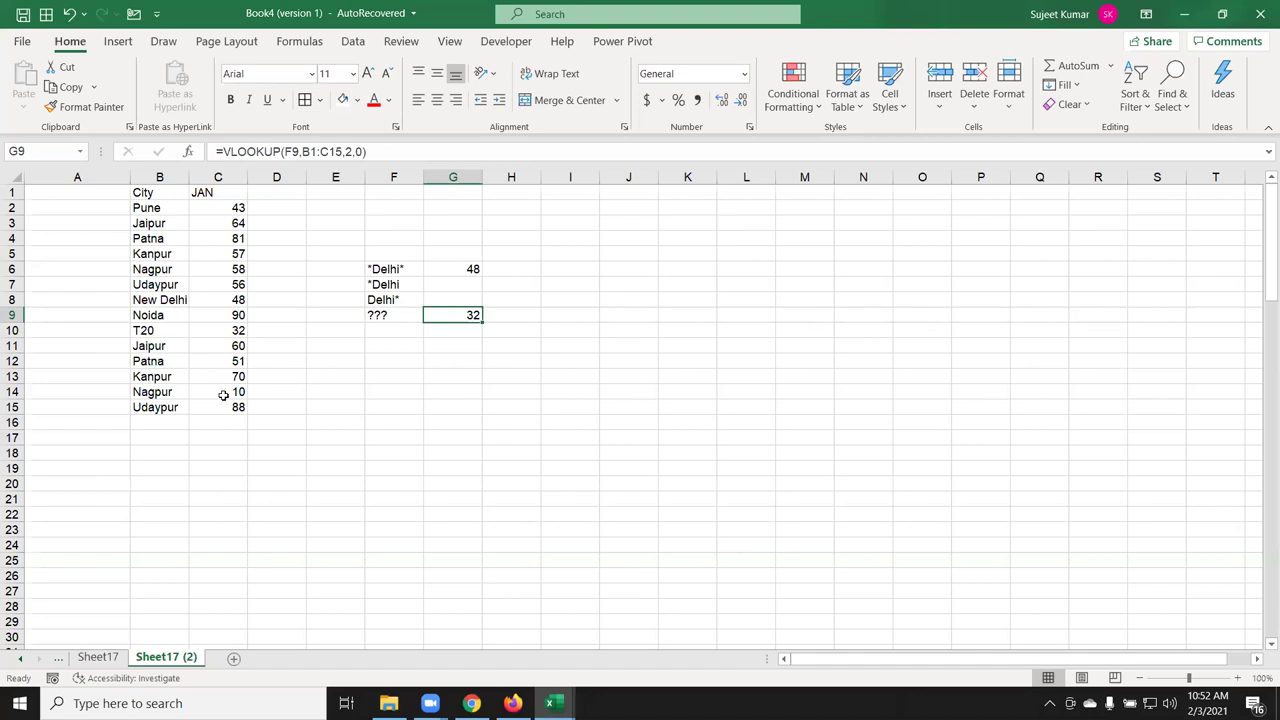
Edit F9 to P??? so G9 returns 43, then compare C3 (64) and C2 (43).
{"action": "double_click", "coordinate": [372, 315]}
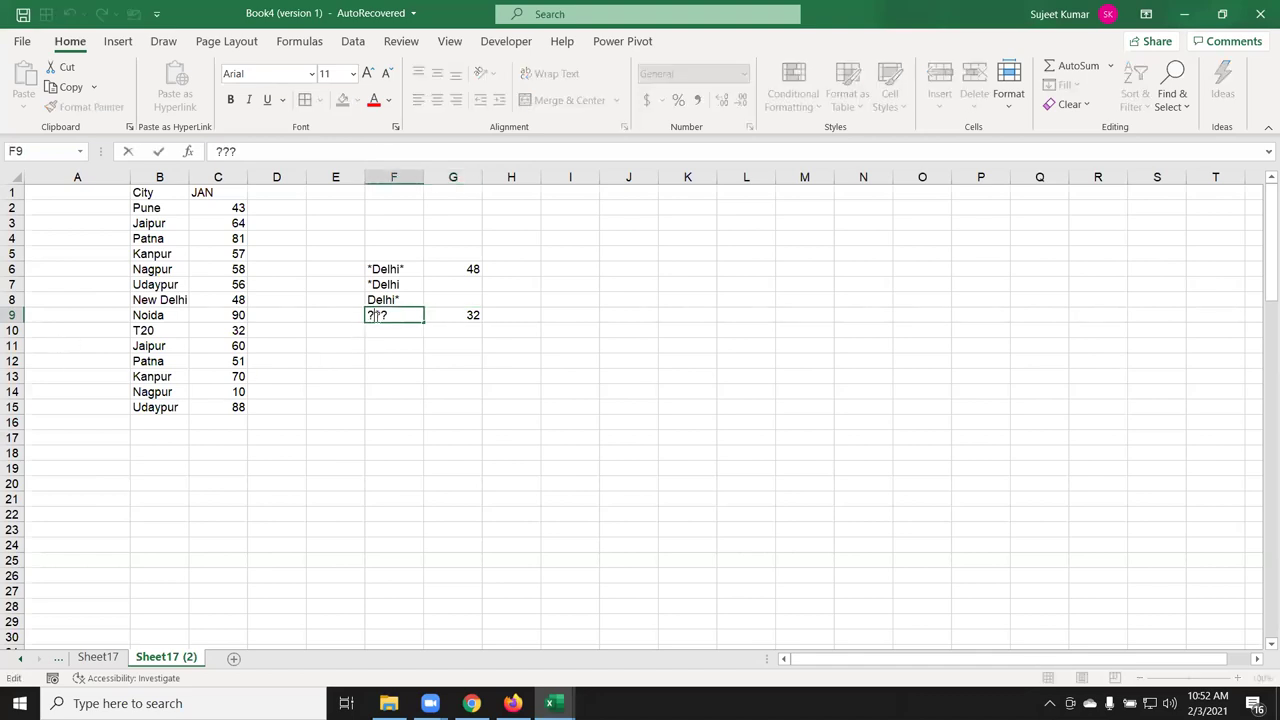
{"action": "type", "text": "P"}
{"action": "key", "text": "Return"}
{"action": "key", "text": "Up"}
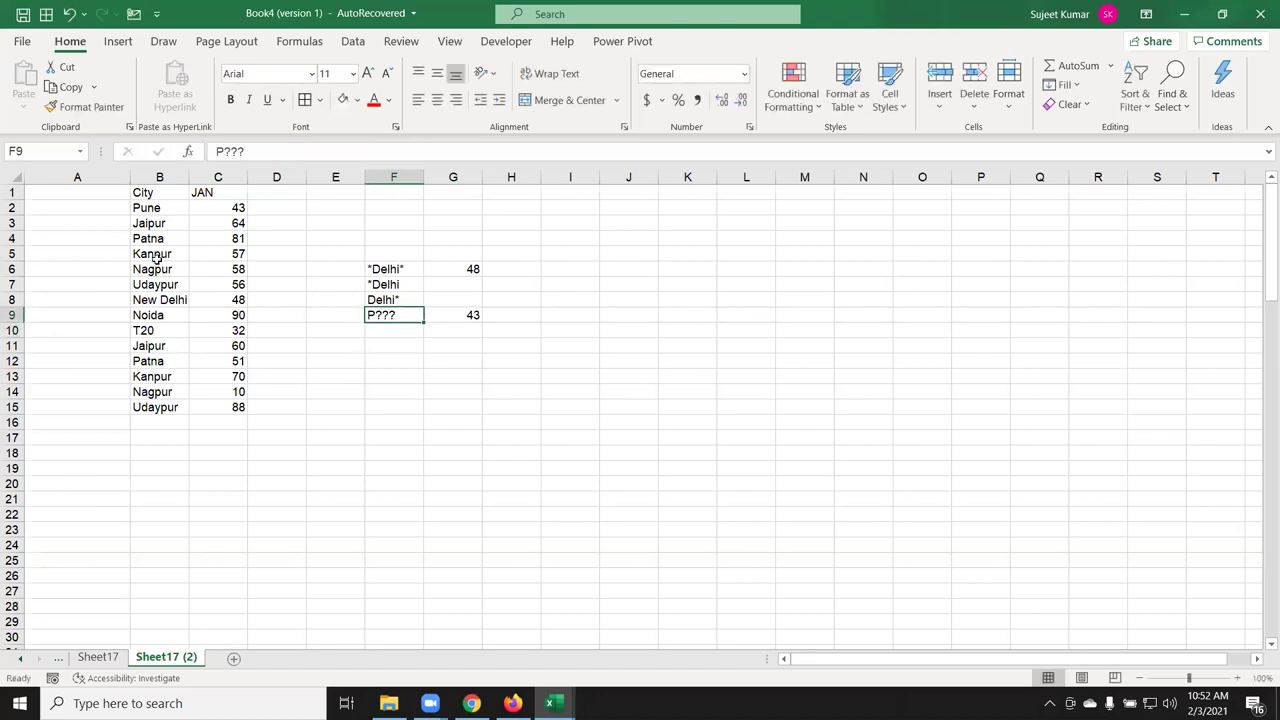
{"action": "left_click", "coordinate": [226, 220]}
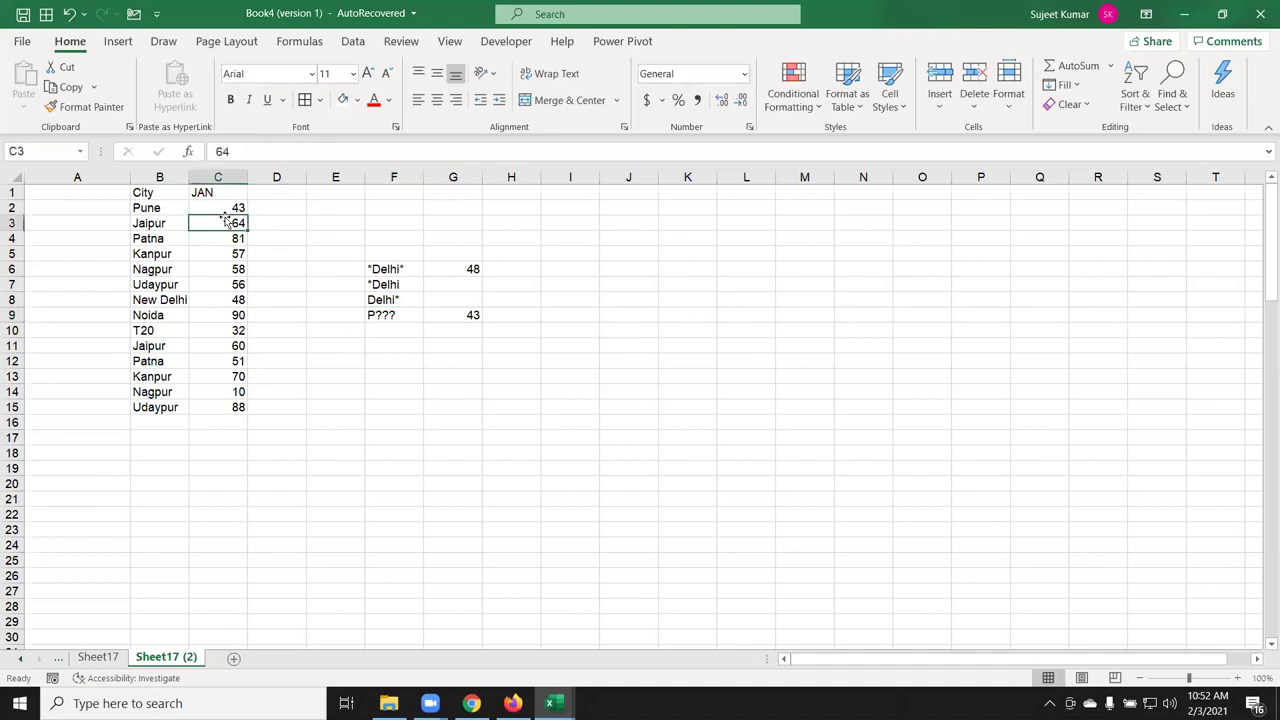
{"action": "left_click", "coordinate": [232, 207]}
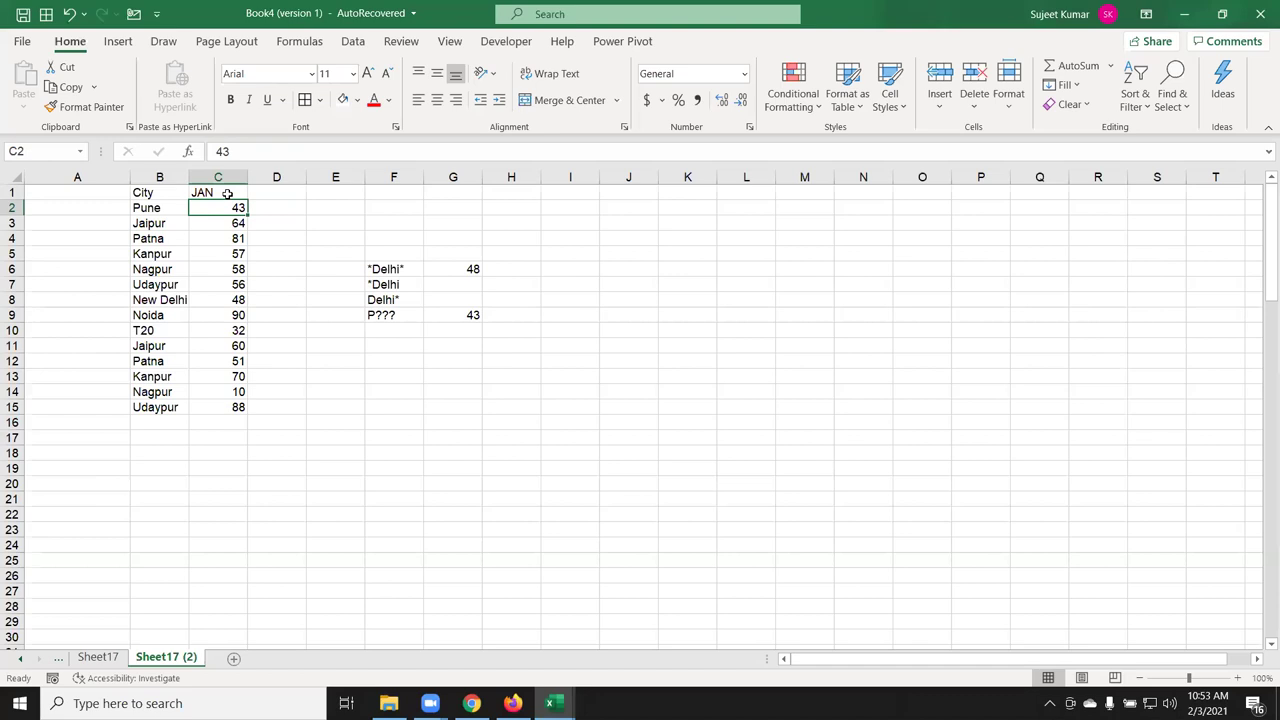
{"action": "left_click_drag", "start_coordinate": [397, 269], "coordinate": [391, 286]}
{"action": "left_click", "coordinate": [392, 348]}
{"action": "type", "text": ">"}
{"action": "key", "text": "Return"}
{"action": "type", "text": "<"}
{"action": "key", "text": "Return"}
{"action": "left_click", "coordinate": [392, 350]}
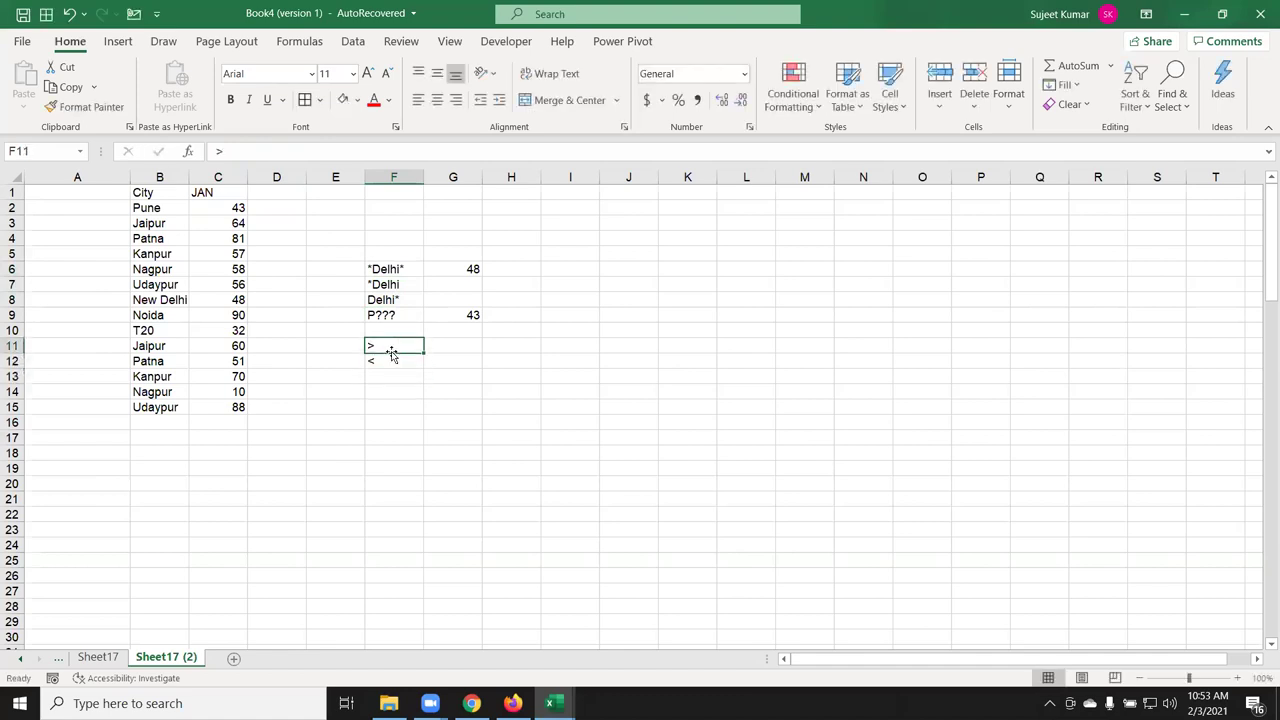
{"action": "key", "text": "shift+Down"}
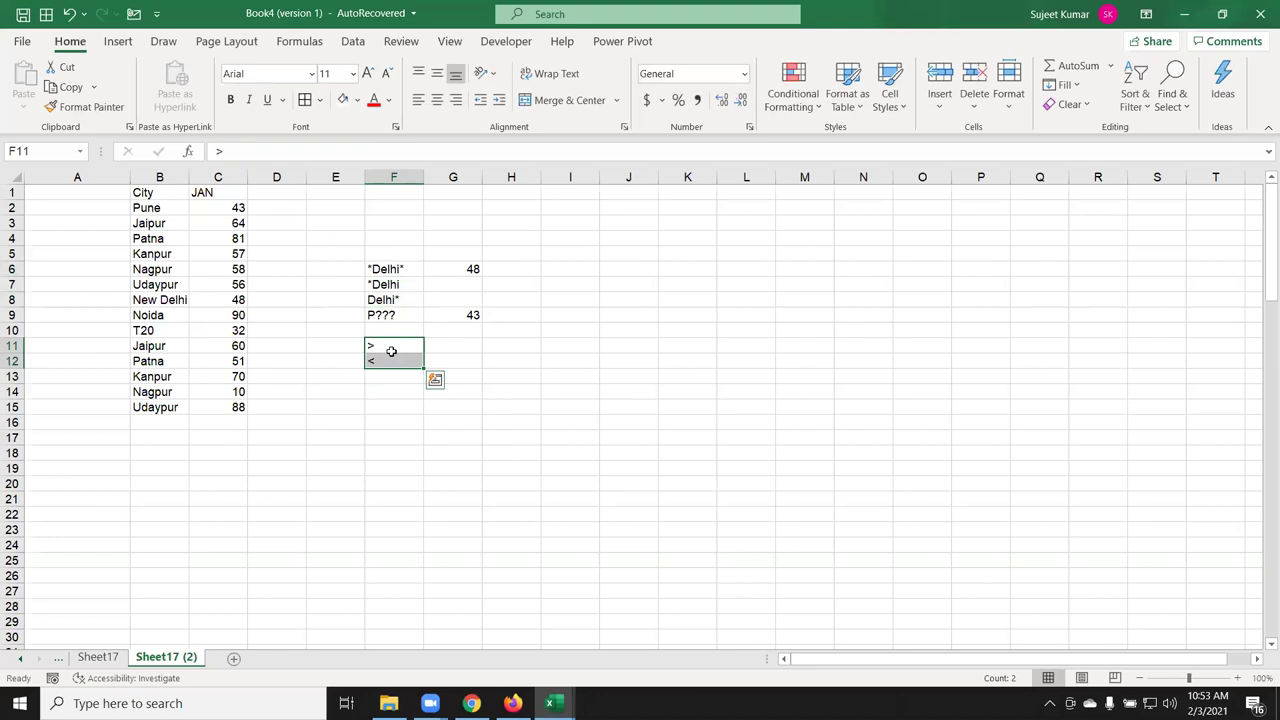
{"action": "key", "text": "Delete"}
Check Sheet17, select F4:G16 on Sheet17 (2), and insert a new blank worksheet.
{"action": "left_click", "coordinate": [100, 657]}
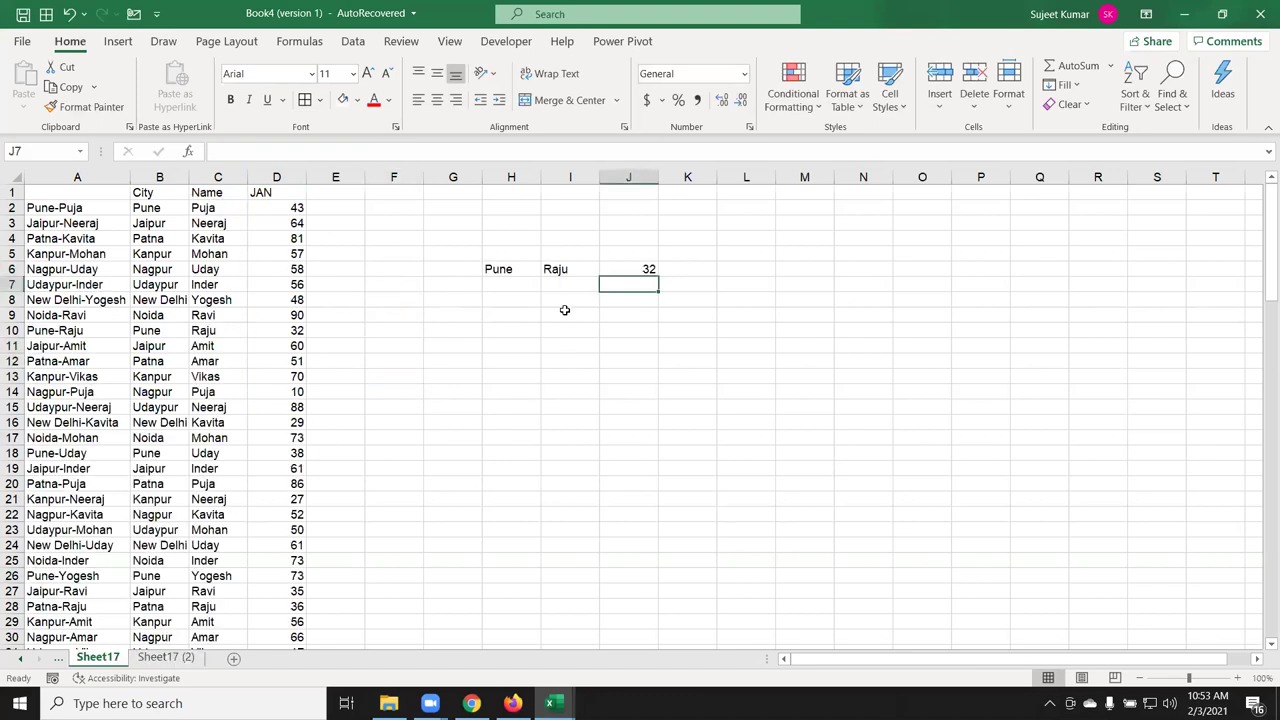
{"action": "left_click", "coordinate": [568, 272]}
{"action": "left_click", "coordinate": [166, 657]}
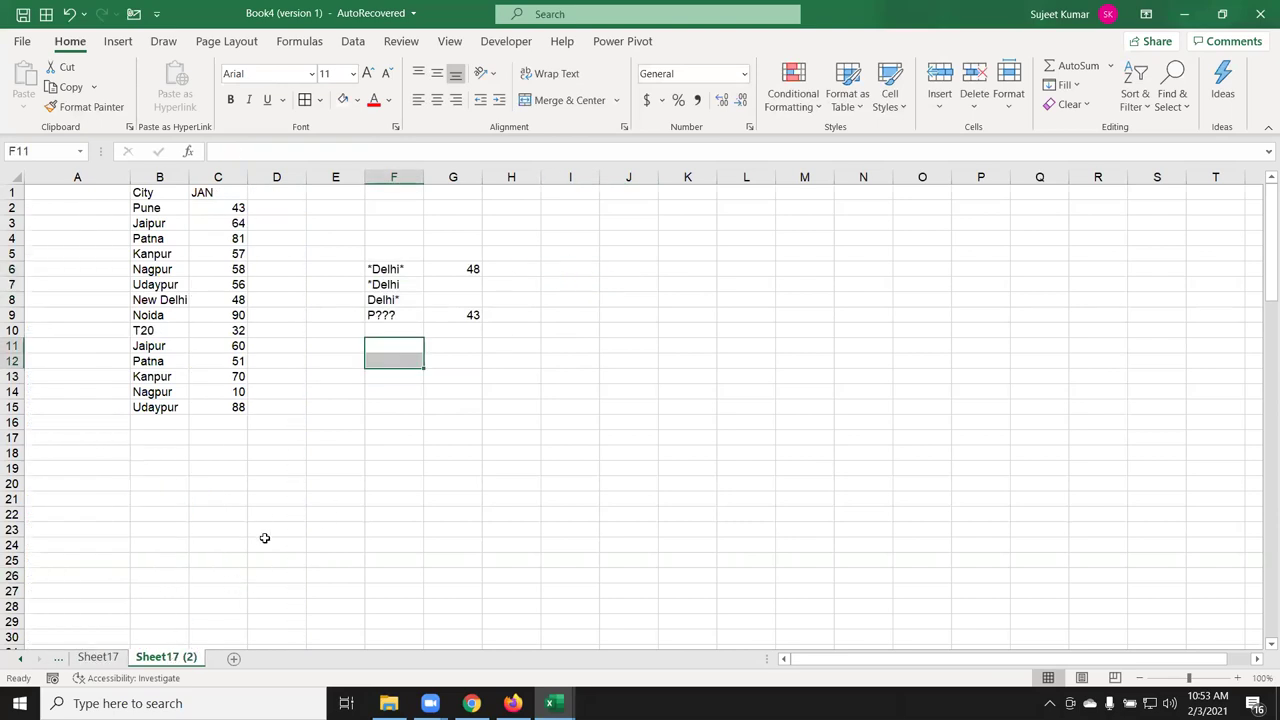
{"action": "left_click_drag", "start_coordinate": [453, 422], "coordinate": [368, 244]}
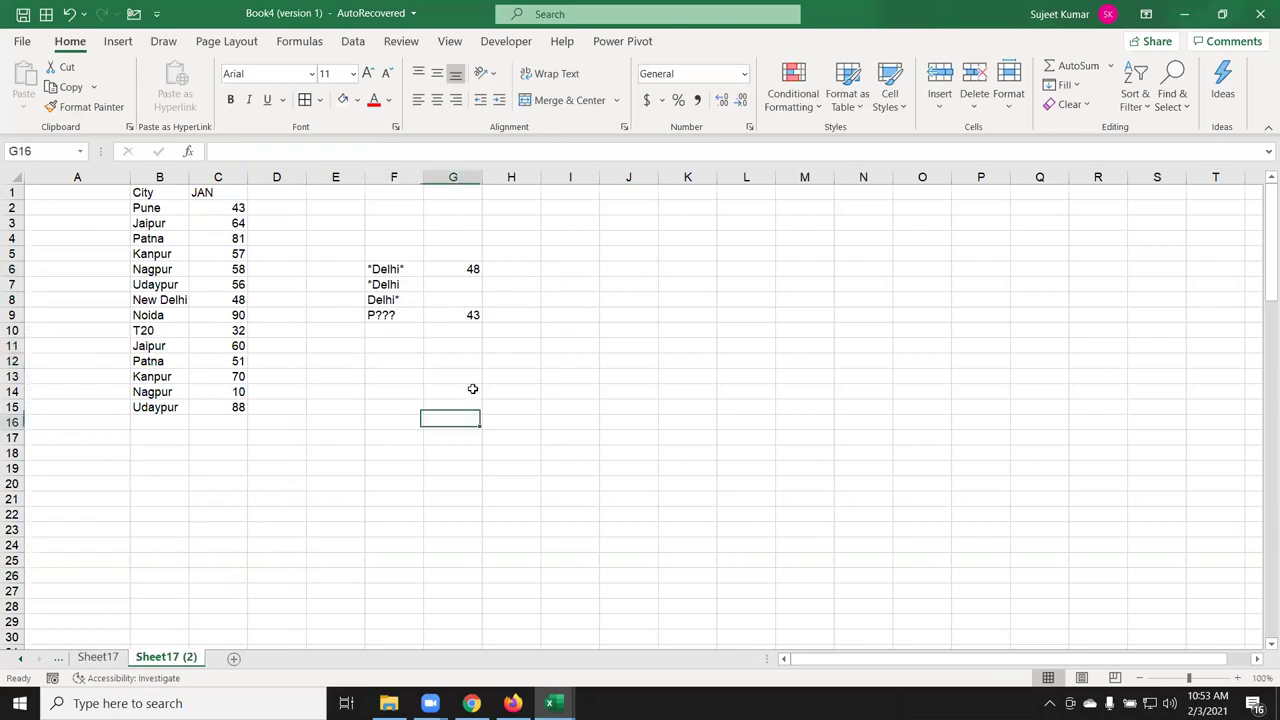
{"action": "left_click", "coordinate": [233, 658]}
Rename the new worksheet tab to Sheet19.
{"action": "double_click", "coordinate": [235, 657]}
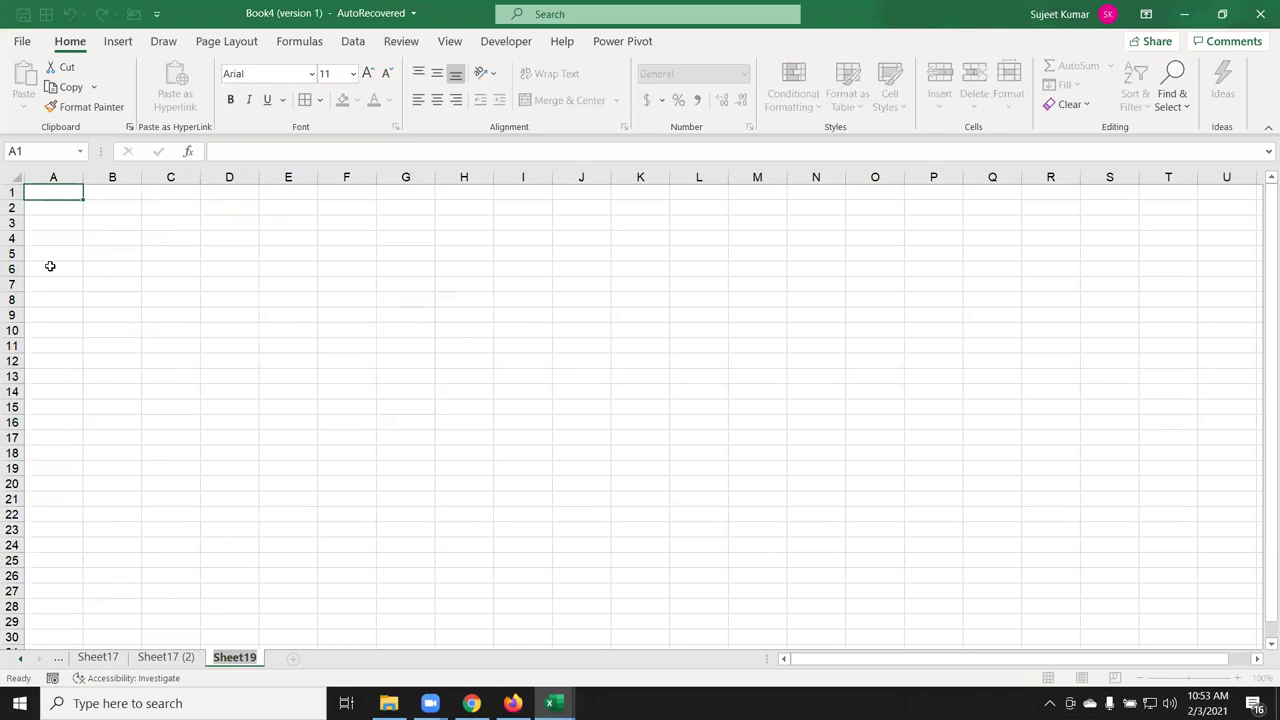
{"action": "left_click", "coordinate": [56, 177]}
Enter the Sales header in A1 with sales figures (85, 36, 32, 63…) down column A.
{"action": "left_click", "coordinate": [62, 190]}
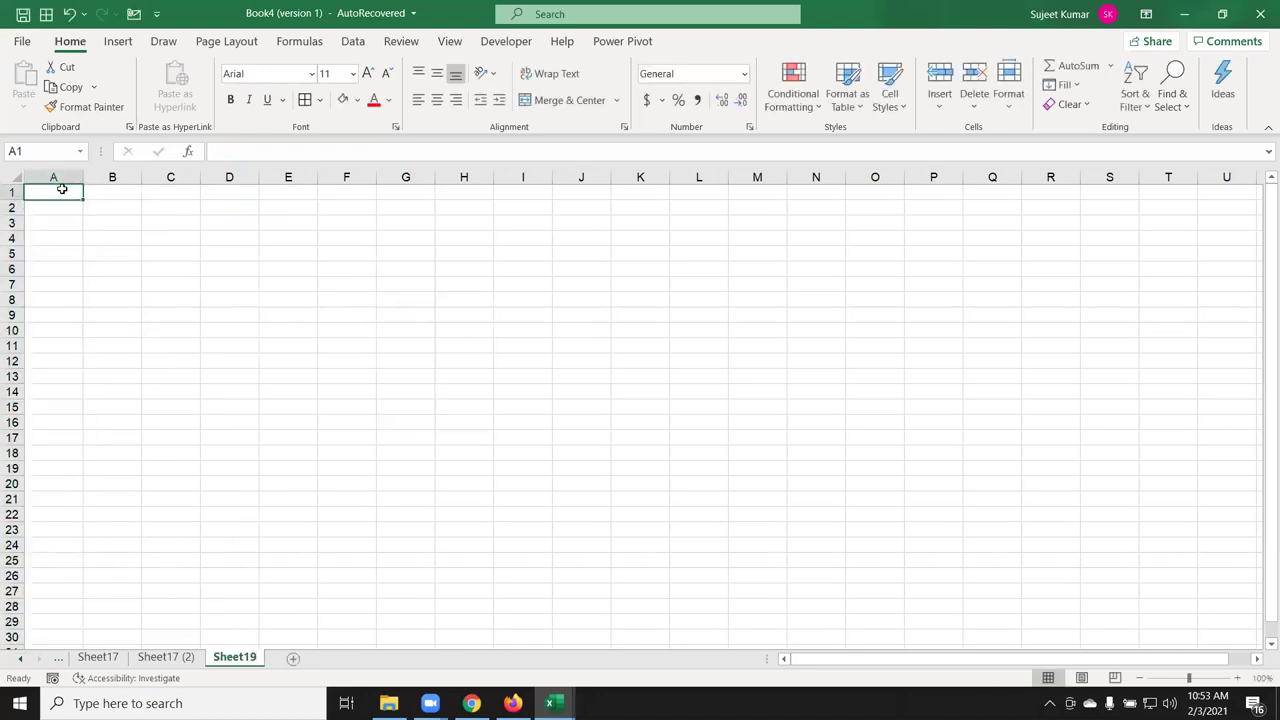
{"action": "type", "text": "Sales"}
{"action": "key", "text": "Return"}
{"action": "type", "text": "85"}
{"action": "key", "text": "Return"}
{"action": "type", "text": "36 32 36 63"}
{"action": "key", "text": "Return"}
{"action": "type", "text": "36"}
{"action": "key", "text": "Return"}
{"action": "type", "text": "36"}
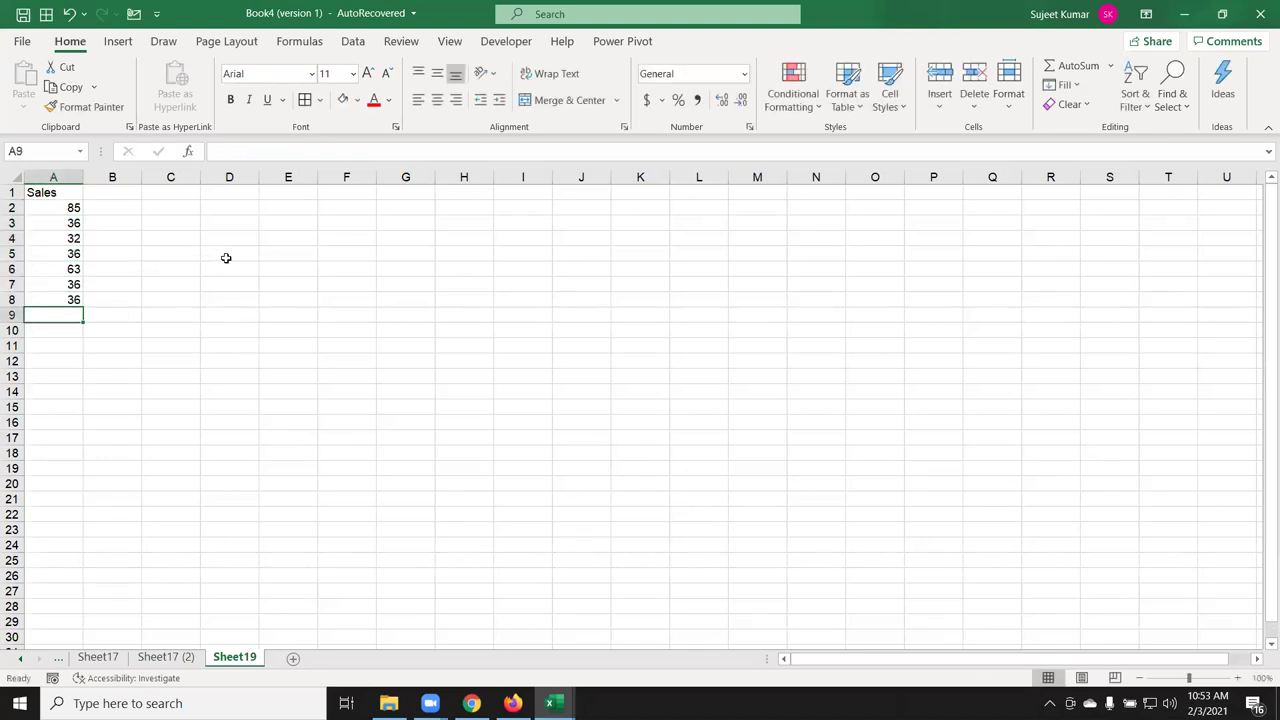
Enter slabs 0-40, 41-80, 81-100 with bonuses 500, 1000, 5000 in D5:E7.
{"action": "left_click", "coordinate": [226, 258]}
{"action": "type", "text": "0-40"}
{"action": "key", "text": "Tab"}
{"action": "type", "text": "500"}
{"action": "key", "text": "Return"}
{"action": "type", "text": "41-80"}
{"action": "key", "text": "Tab"}
{"action": "type", "text": "1000"}
{"action": "key", "text": "Return"}
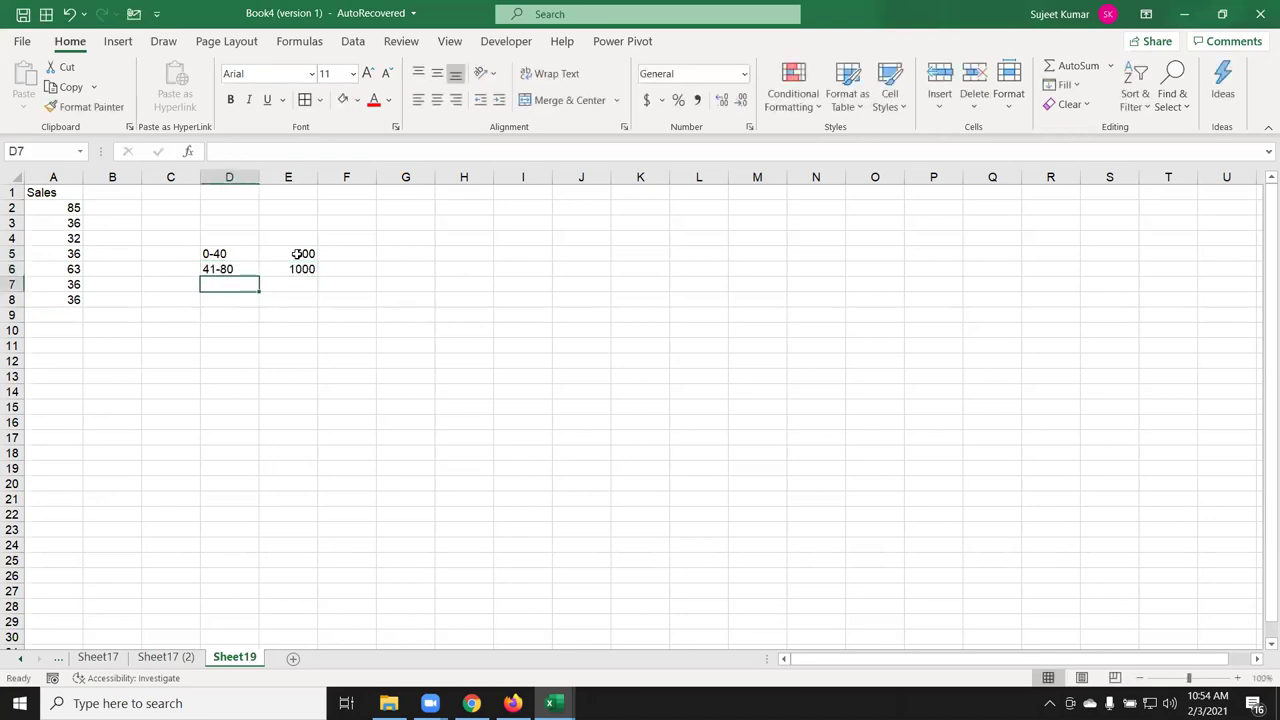
{"action": "type", "text": "81-"}
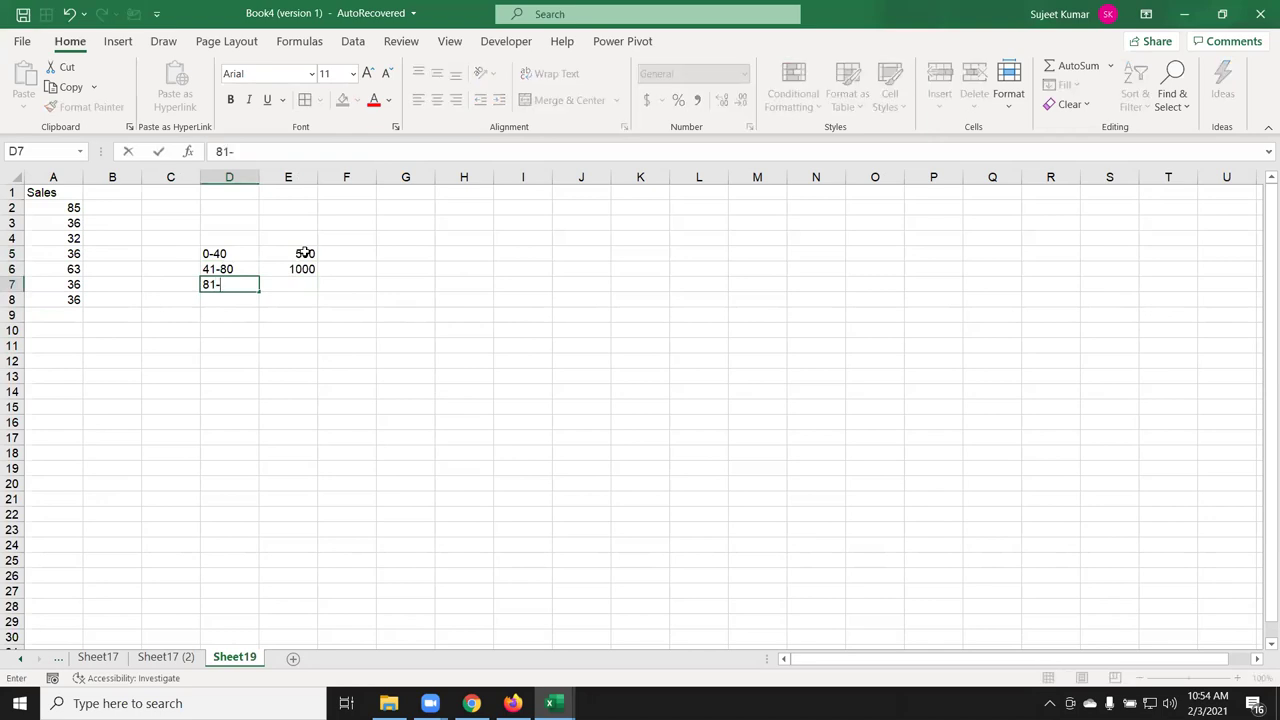
{"action": "type", "text": "100"}
{"action": "key", "text": "Tab"}
{"action": "type", "text": "500"}
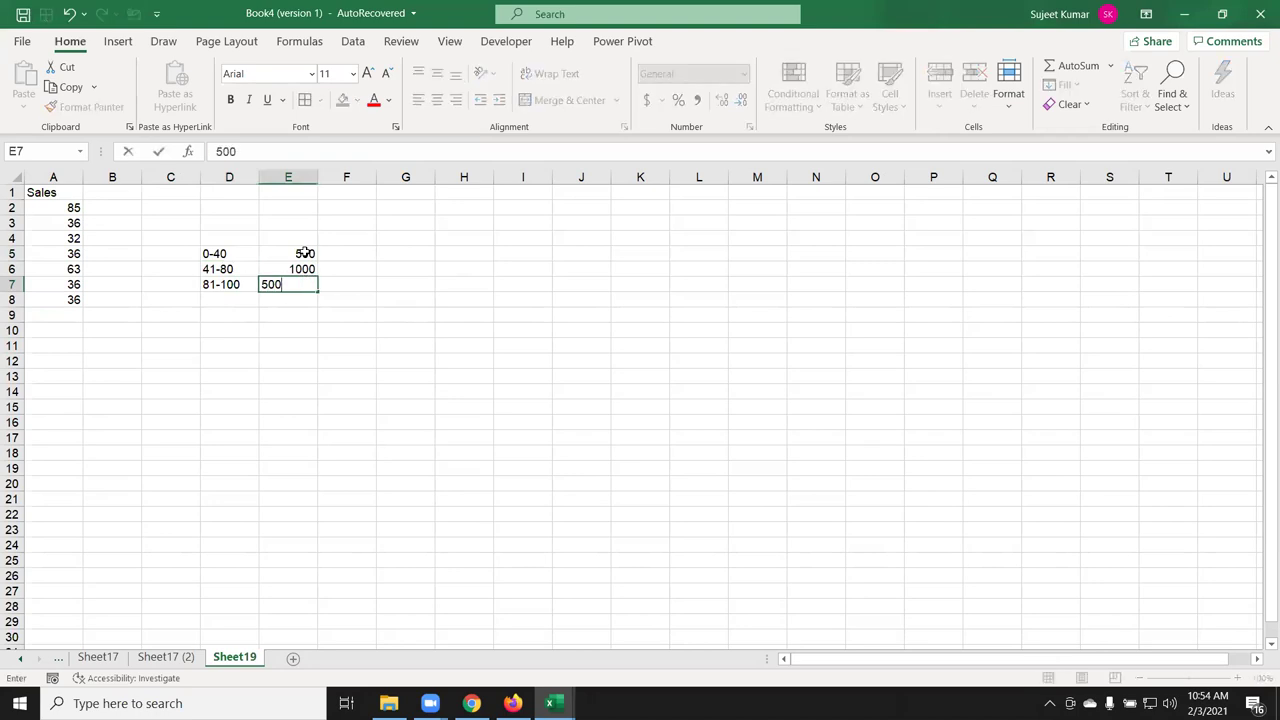
{"action": "type", "text": "0"}
{"action": "key", "text": "Return"}
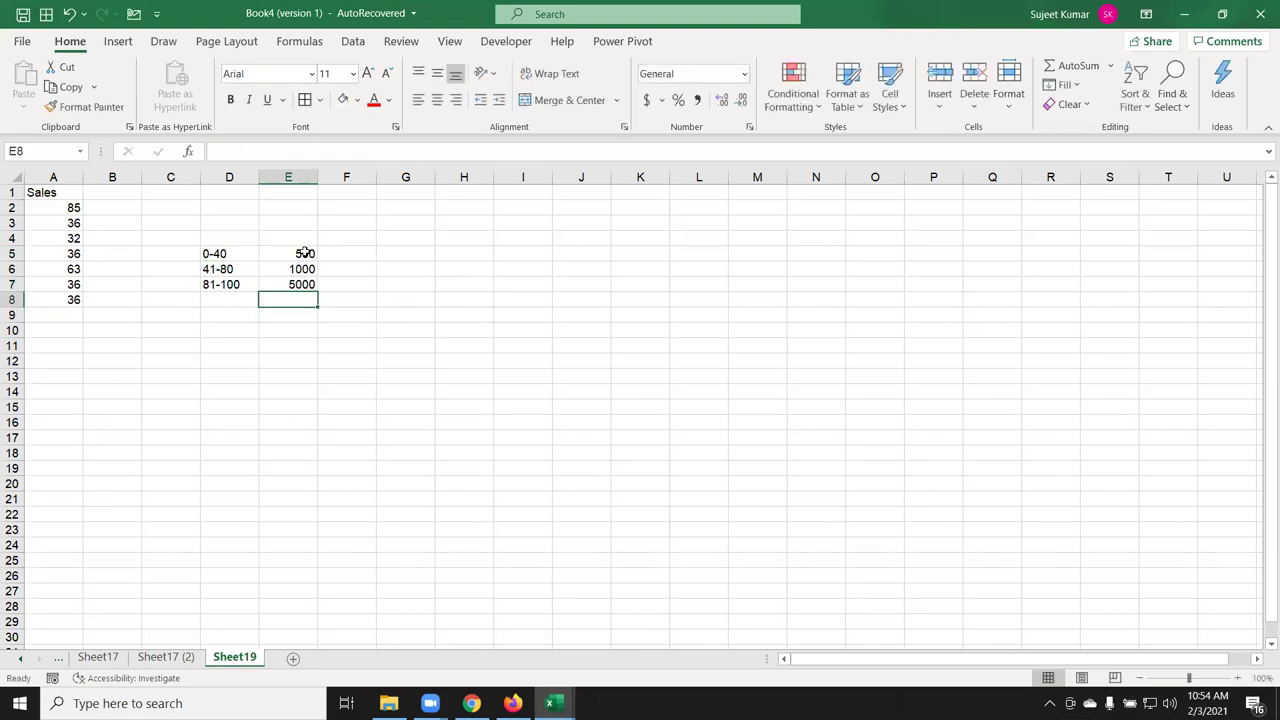
Add the >100 slab with a 10000 bonus in D8:E8.
{"action": "key", "text": "Left"}
{"action": "type", "text": ">1000"}
{"action": "key", "text": "BackSpace"}
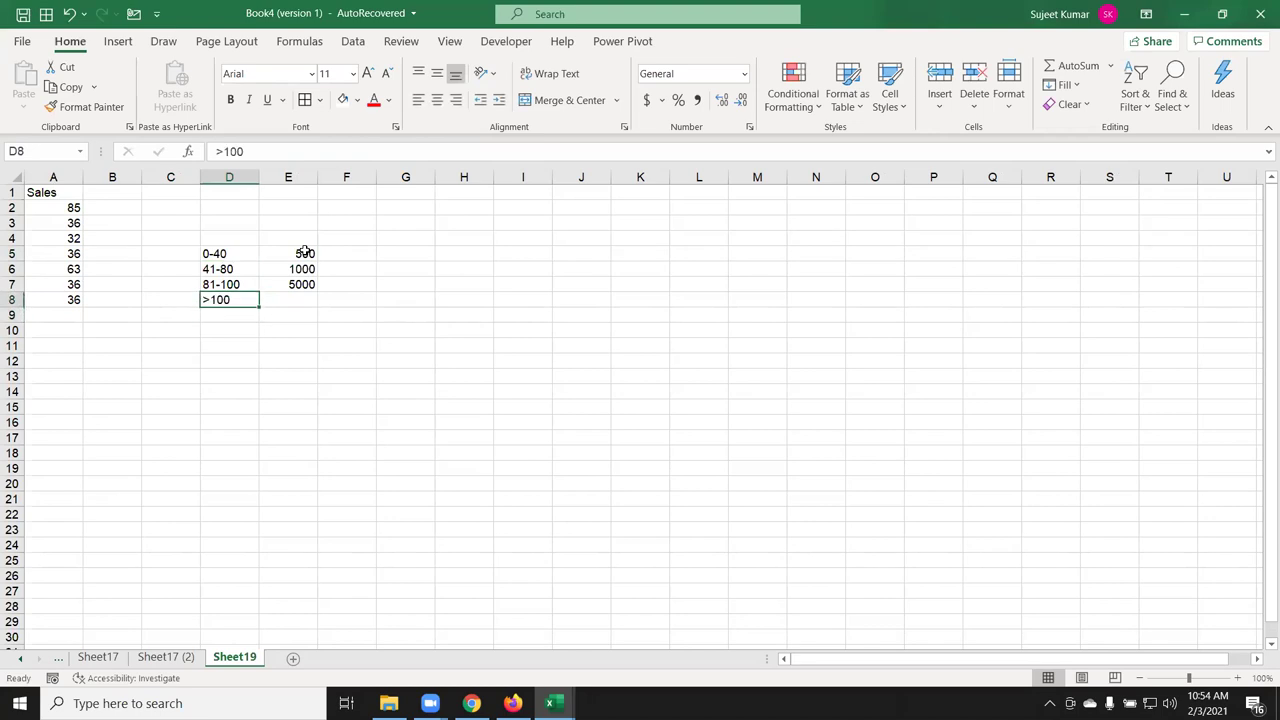
{"action": "key", "text": "Tab"}
{"action": "type", "text": "50000"}
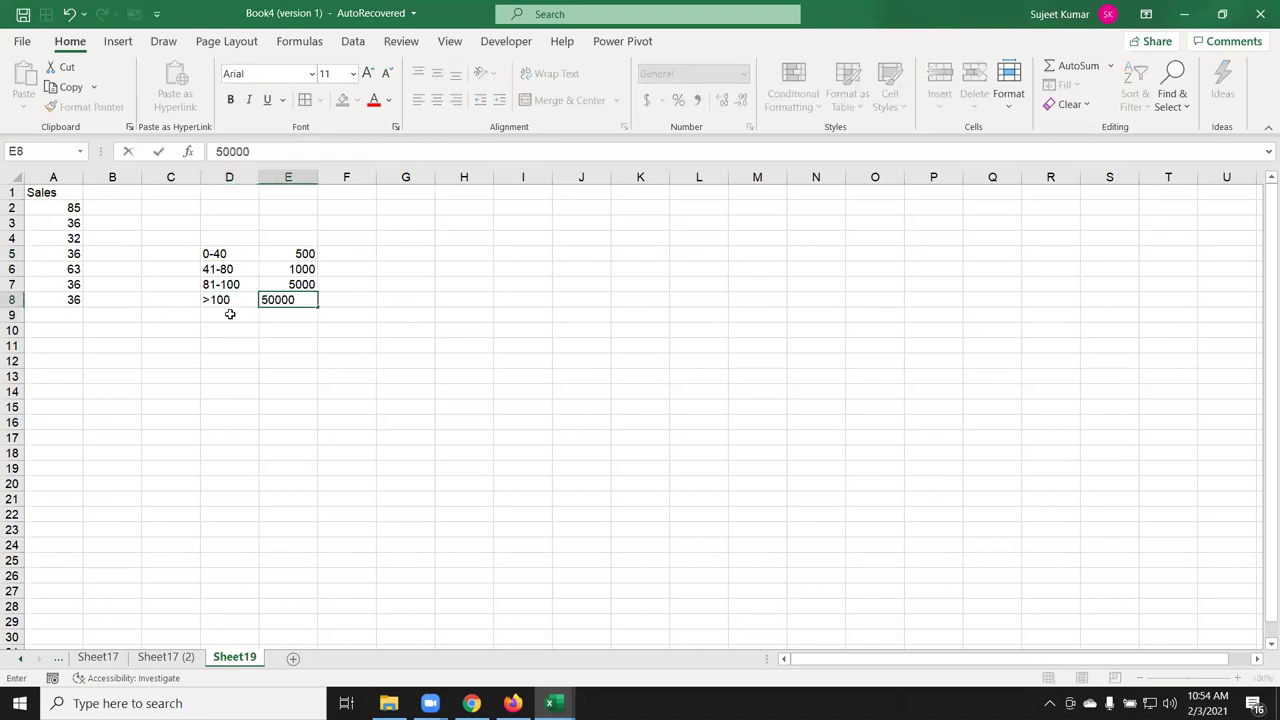
{"action": "key", "text": "BackSpace"}
Enter lower limits 0, 41, 81, 101 in D12:D15.
{"action": "key", "text": "BackSpace"}
{"action": "key", "text": "BackSpace"}
{"action": "key", "text": "BackSpace"}
{"action": "type", "text": "10000"}
{"action": "left_click", "coordinate": [219, 358]}
{"action": "type", "text": "0"}
{"action": "key", "text": "Return"}
{"action": "type", "text": "41"}
{"action": "key", "text": "Return"}
{"action": "type", "text": "81"}
{"action": "key", "text": "Return"}
{"action": "type", "text": "1010"}
{"action": "key", "text": "BackSpace"}
{"action": "key", "text": "Return"}
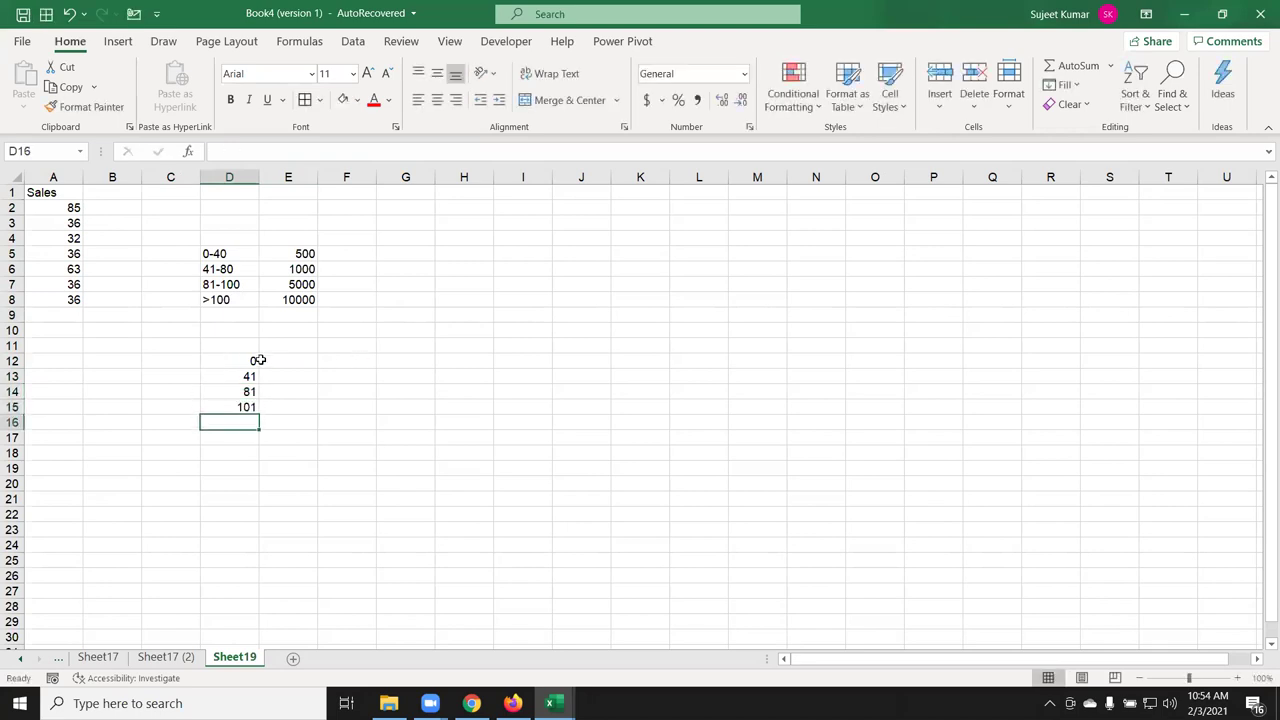
Copy the bonuses E5:E8 and paste them into E12:E15.
{"action": "left_click", "coordinate": [291, 302]}
{"action": "left_click_drag", "start_coordinate": [291, 302], "coordinate": [288, 255]}
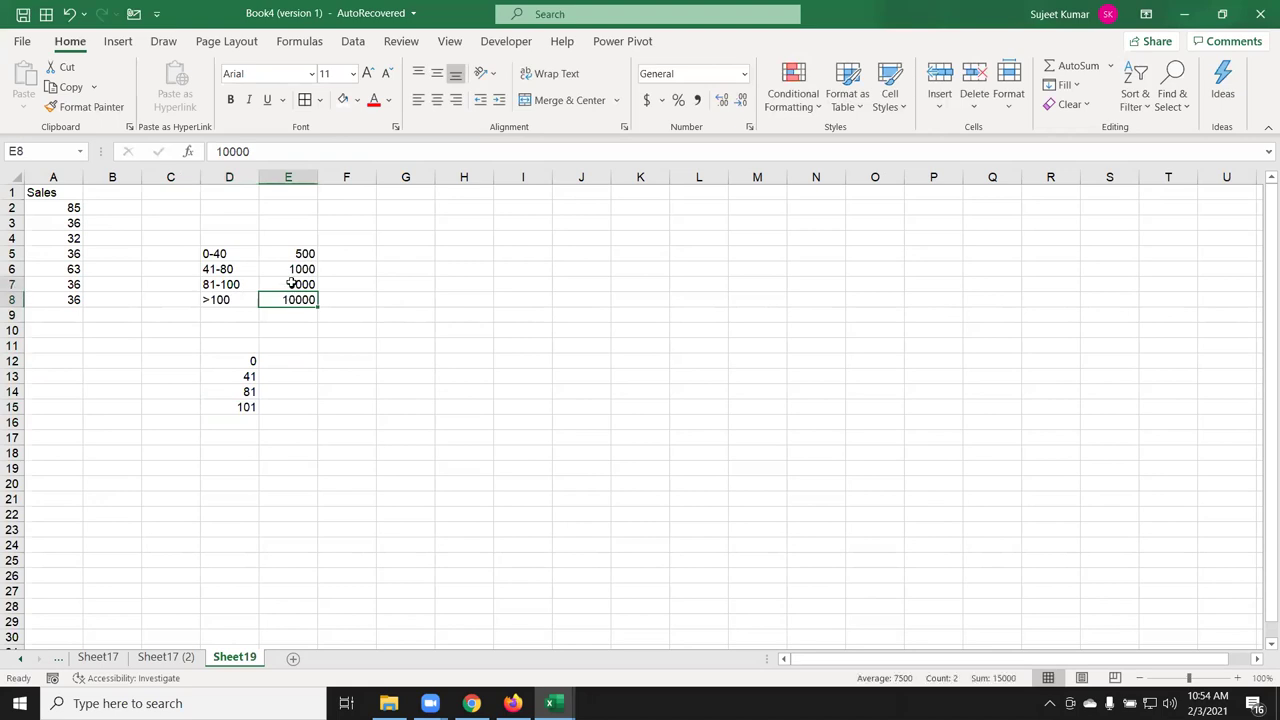
{"action": "key", "text": "ctrl+c"}
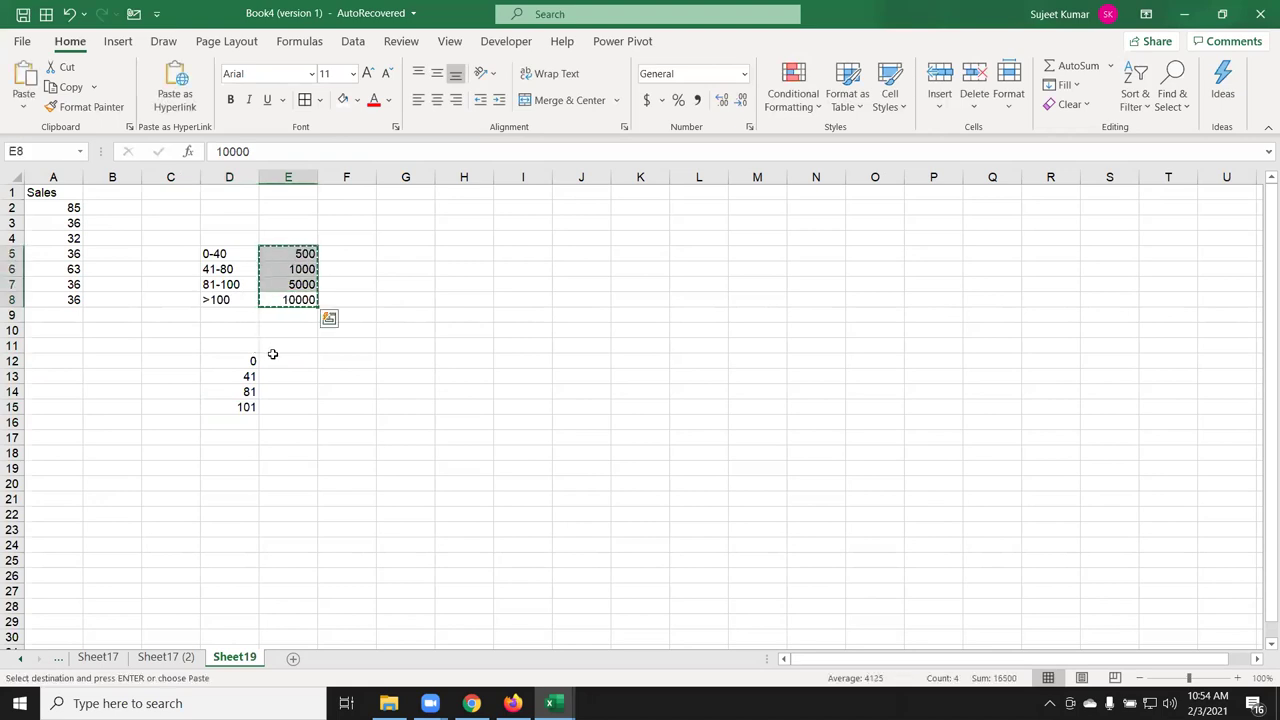
{"action": "left_click", "coordinate": [274, 362]}
{"action": "key", "text": "ctrl+v"}
{"action": "key", "text": "Escape"}
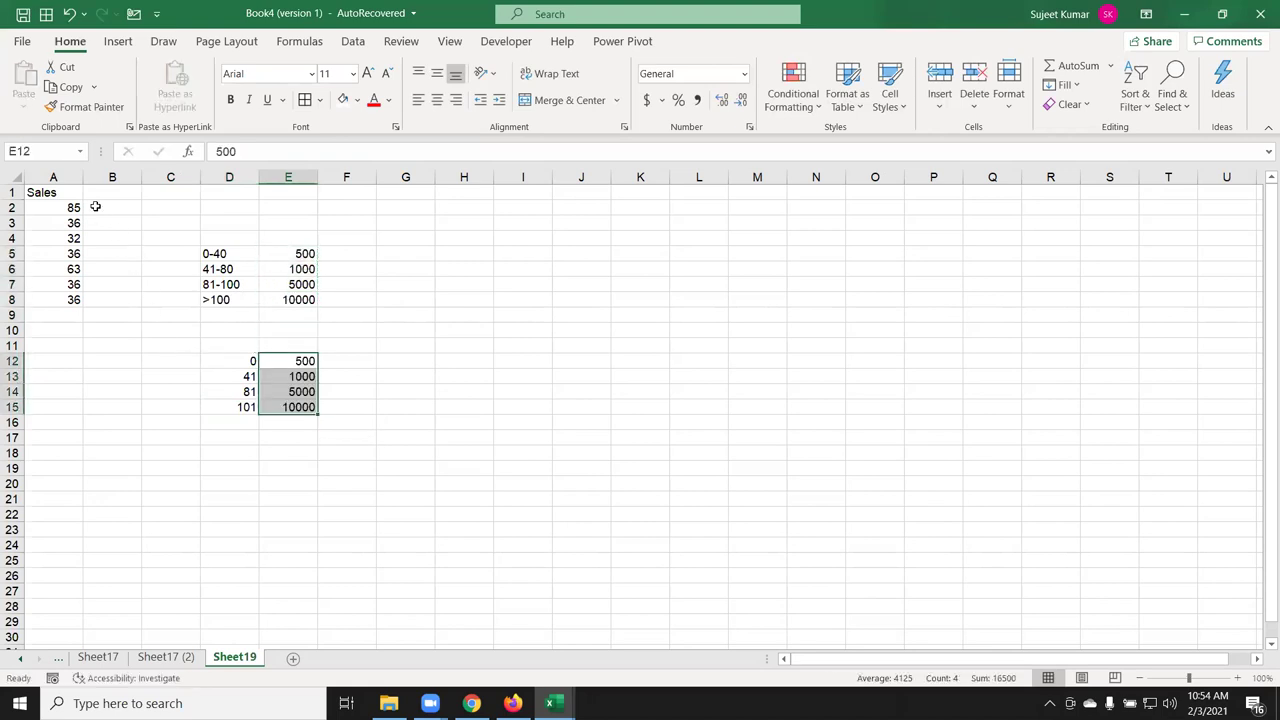
{"action": "left_click", "coordinate": [95, 209]}
Enter =VLOOKUP(A2,D12:E15,2,0) in B2, which returns #N/A with exact match.
{"action": "type", "text": "=vl"}
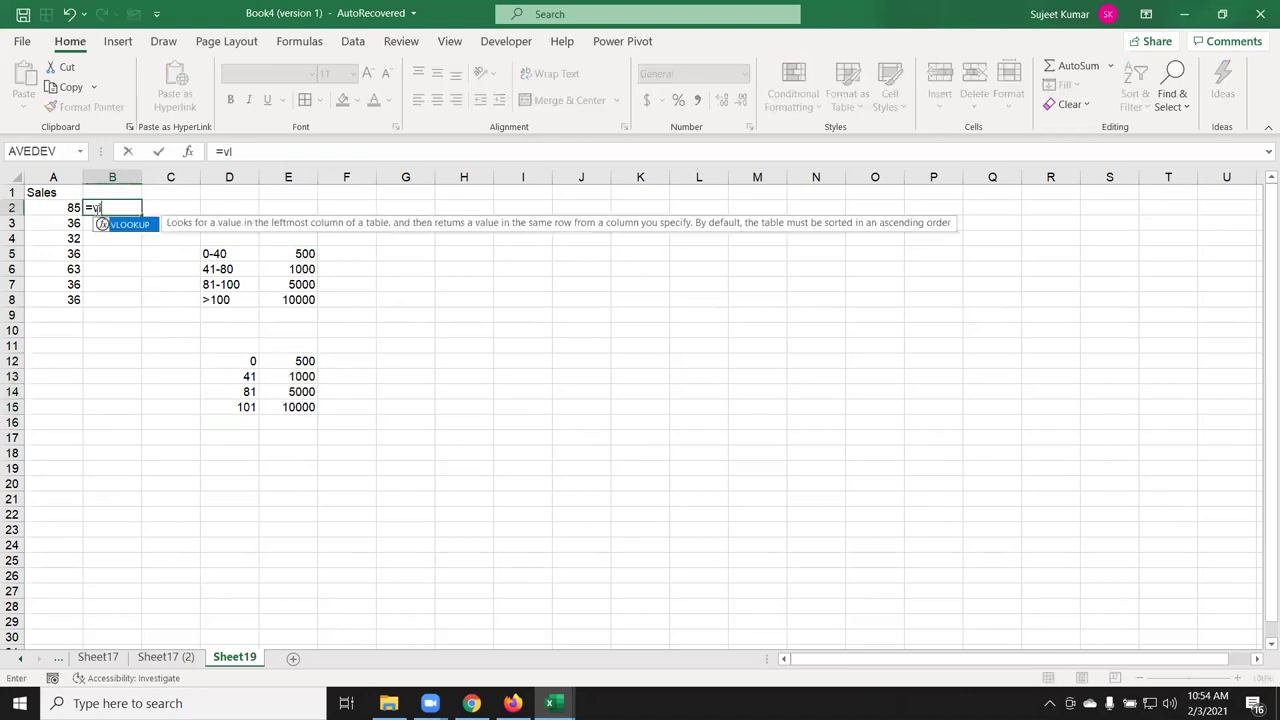
{"action": "key", "text": "Tab"}
{"action": "key", "text": "Left"}
{"action": "type", "text": ","}
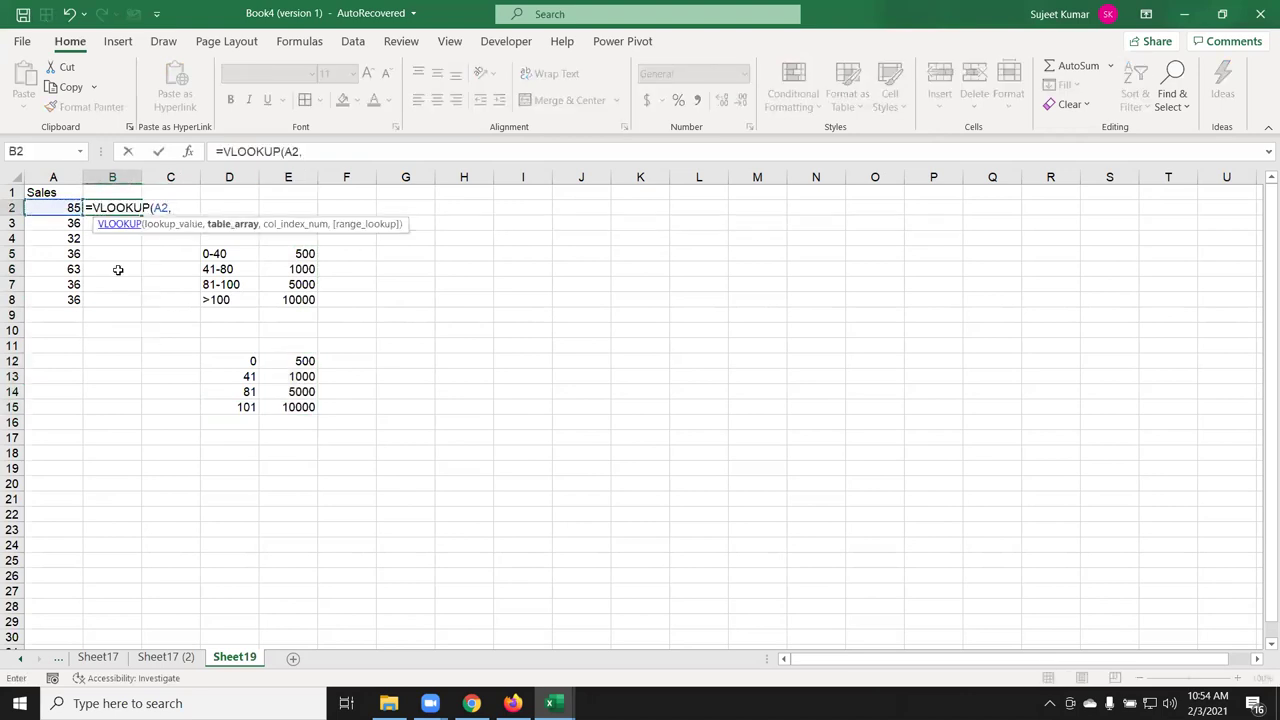
{"action": "left_click_drag", "start_coordinate": [243, 362], "coordinate": [285, 407]}
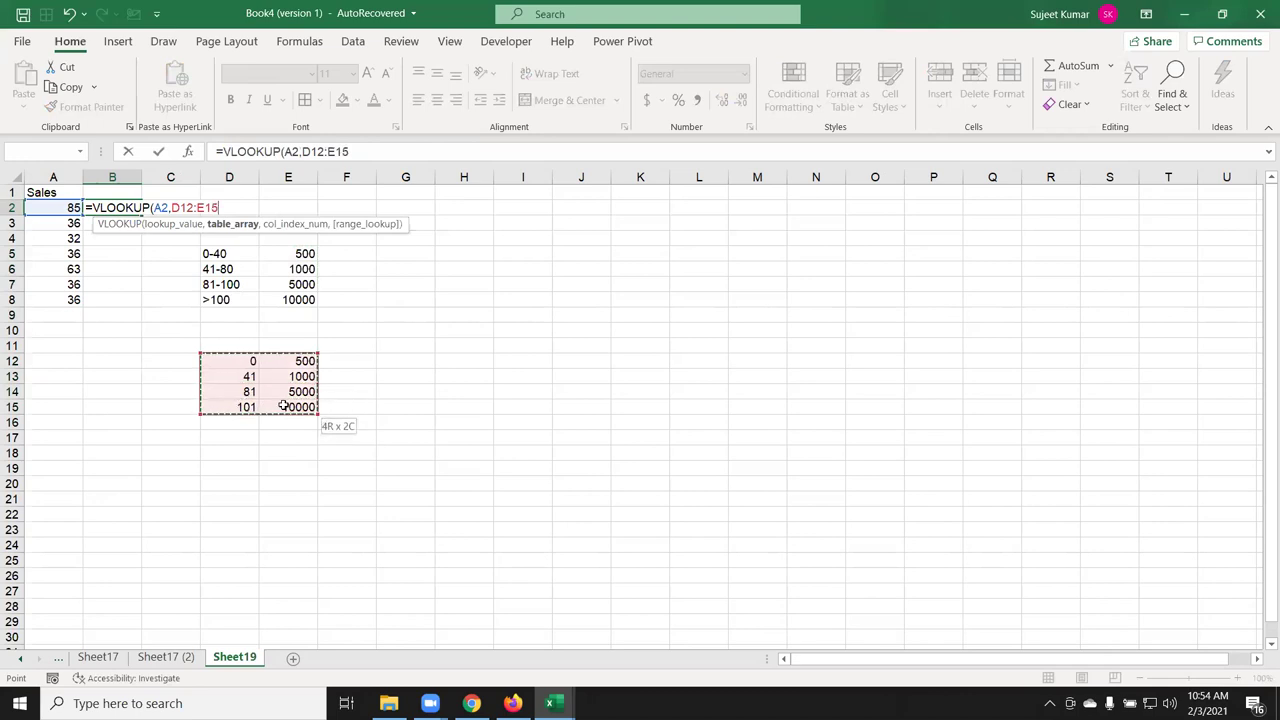
{"action": "type", "text": ",2,0"}
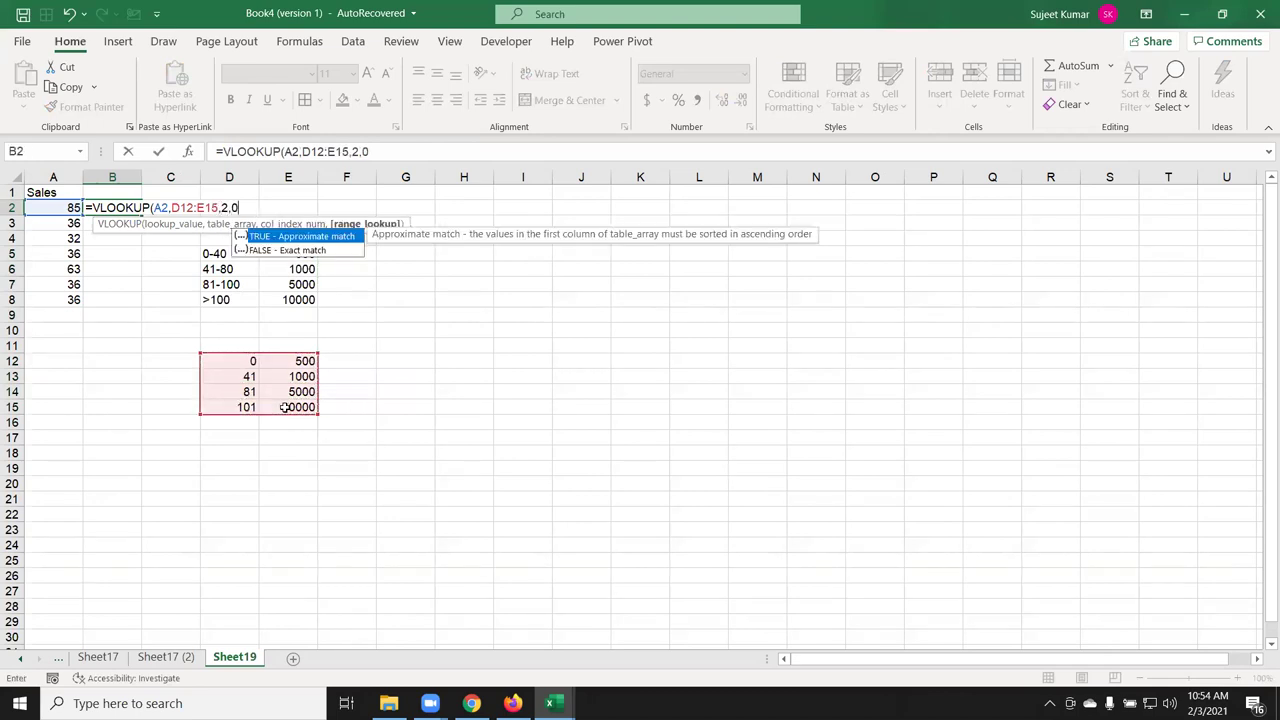
{"action": "key", "text": "Return"}
Change B2's last VLOOKUP argument from 0 to TRUE for approximate match.
{"action": "key", "text": "Up"}
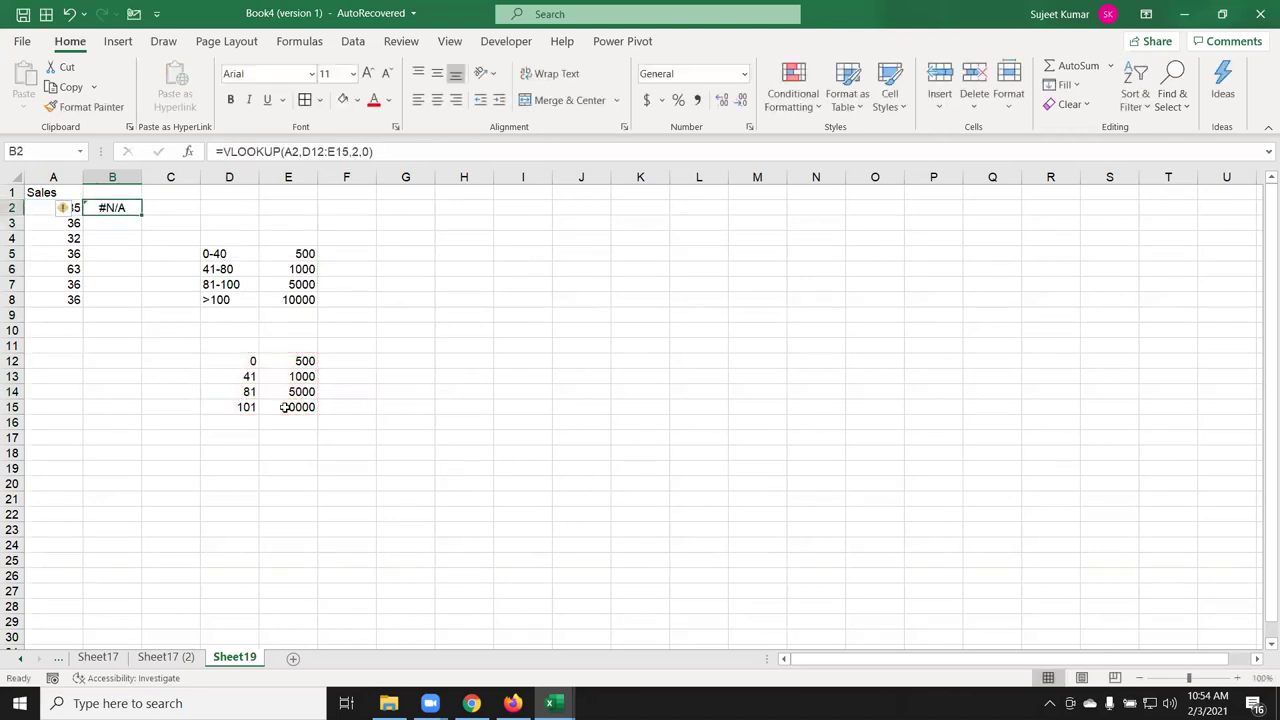
{"action": "key", "text": "F2"}
{"action": "key", "text": "Left"}
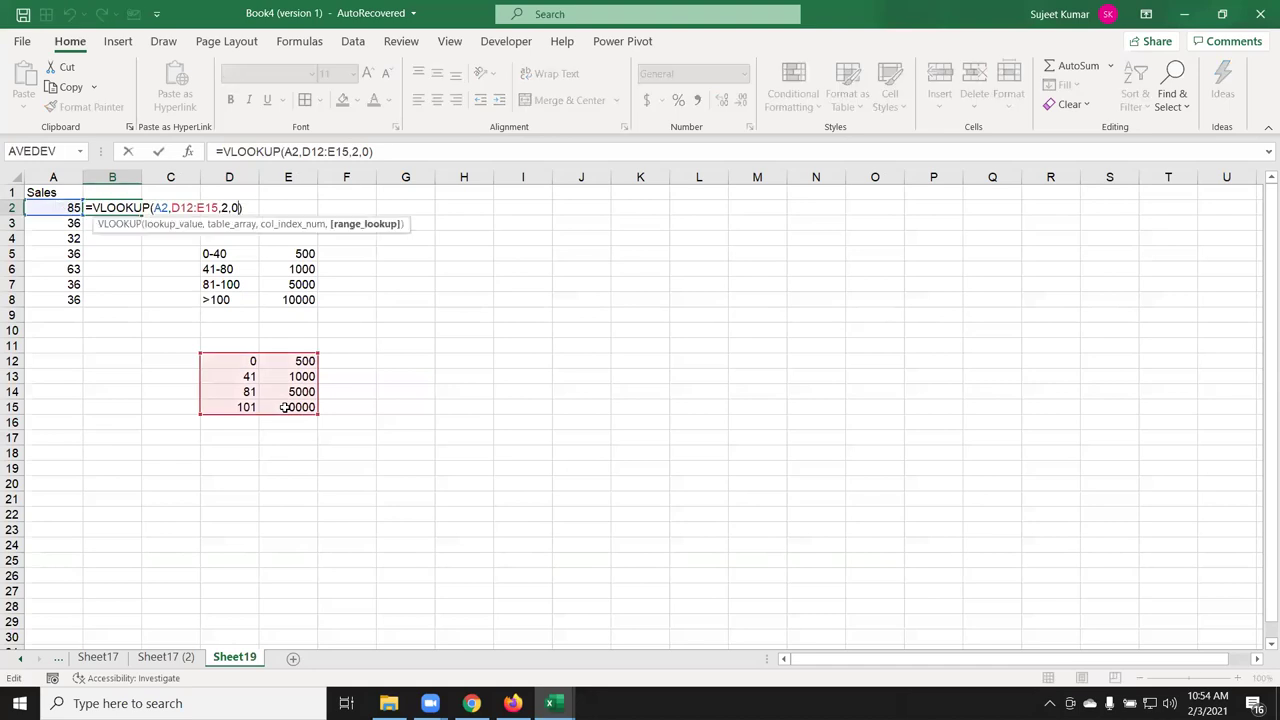
{"action": "key", "text": "BackSpace"}
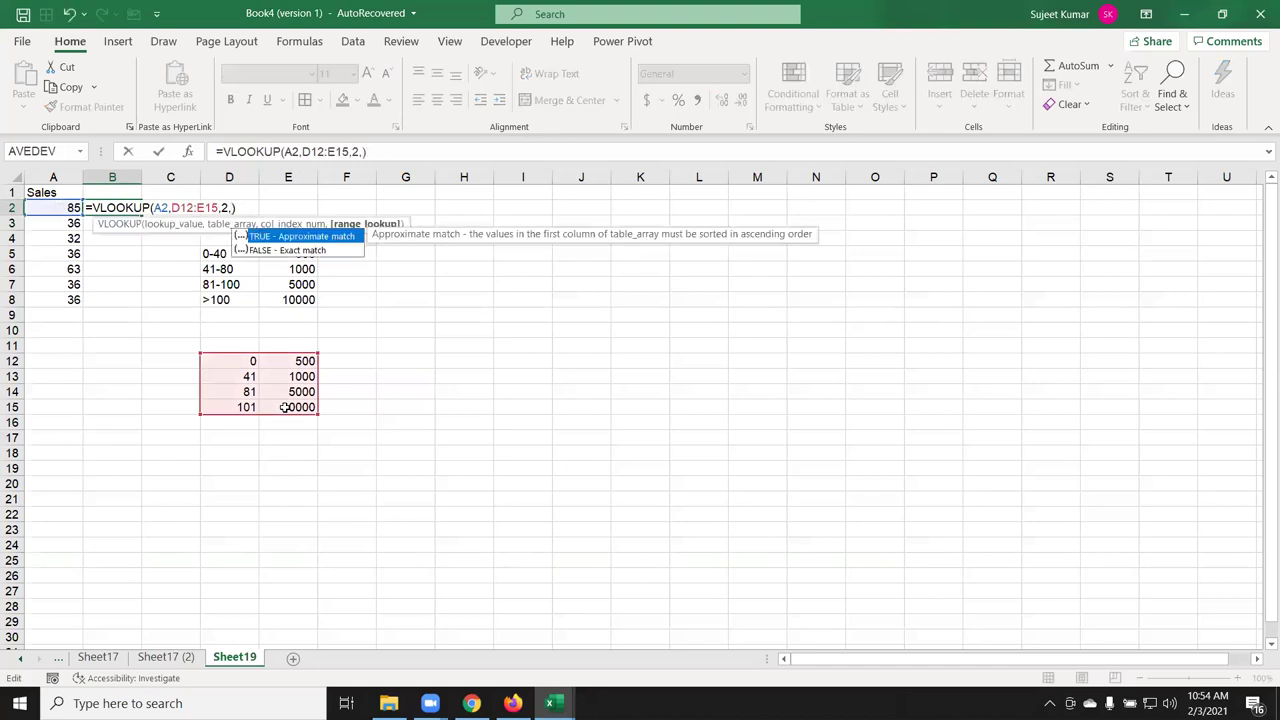
{"action": "key", "text": "Tab"}
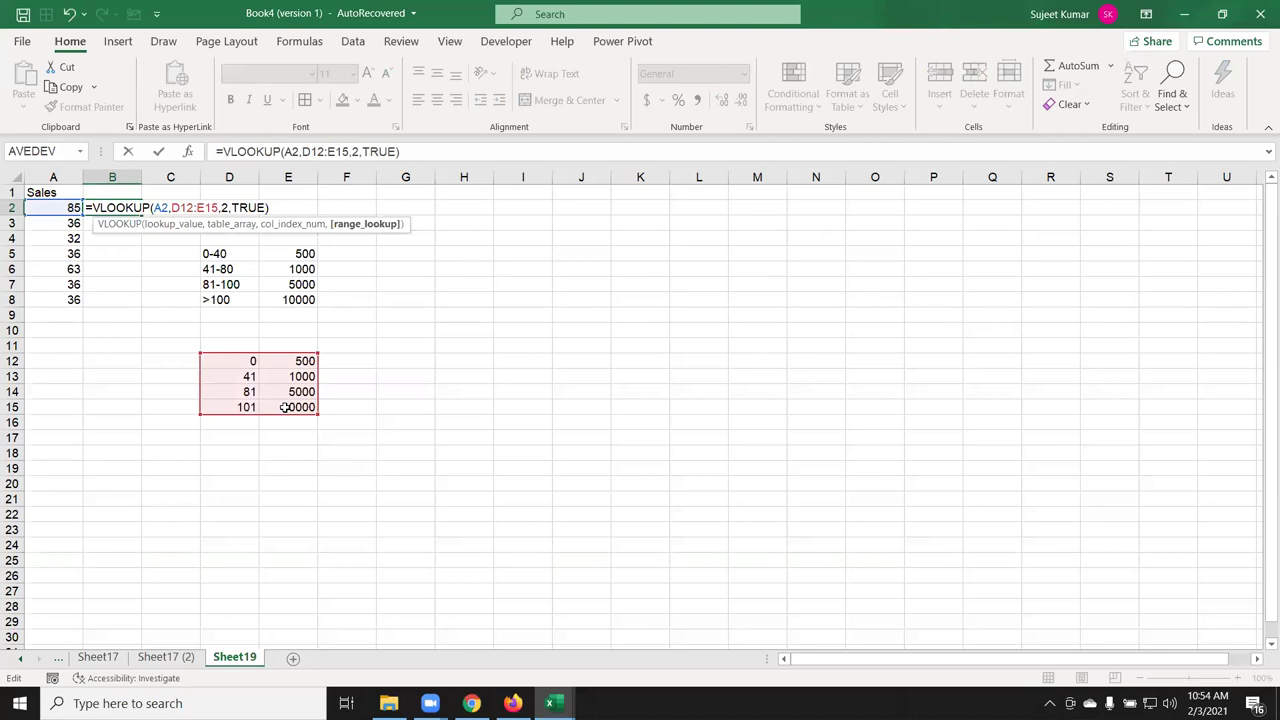
{"action": "key", "text": "Return"}
{"action": "key", "text": "Up"}
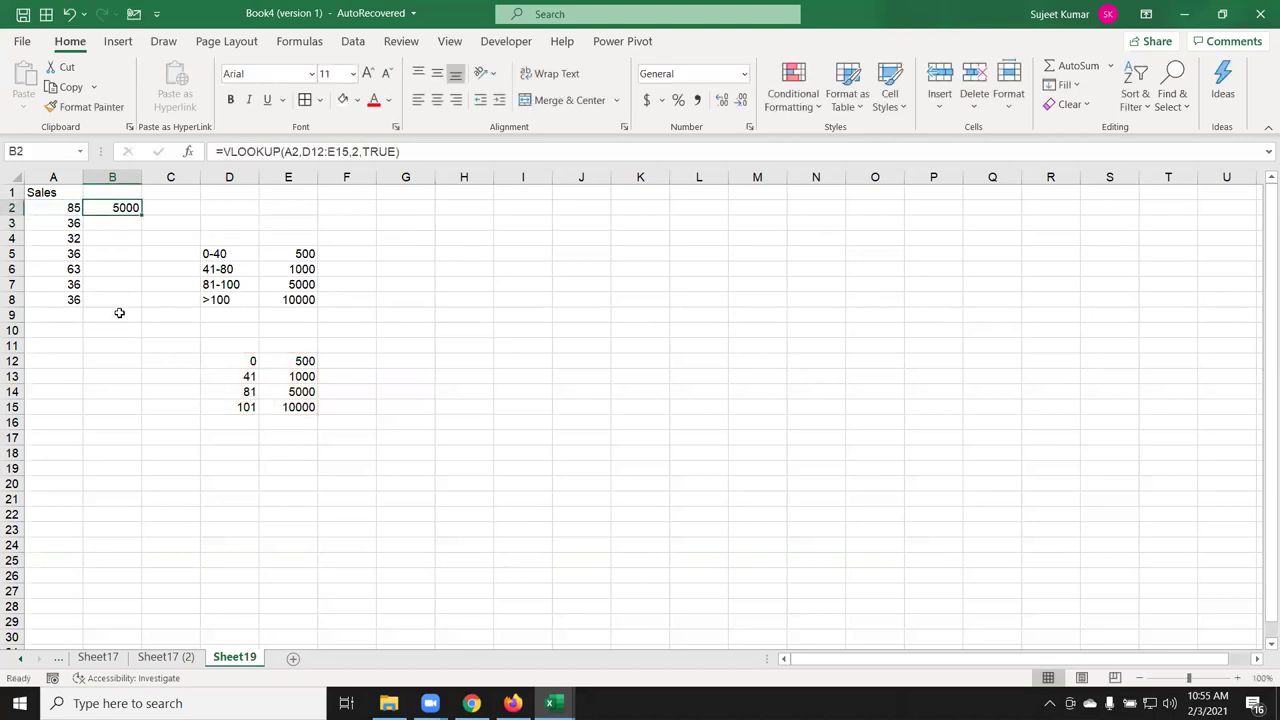
Check the A2 sale against the 81 and 101 slab rows and the 5000 bonus, reviewing B2's formula.
{"action": "left_click", "coordinate": [68, 214]}
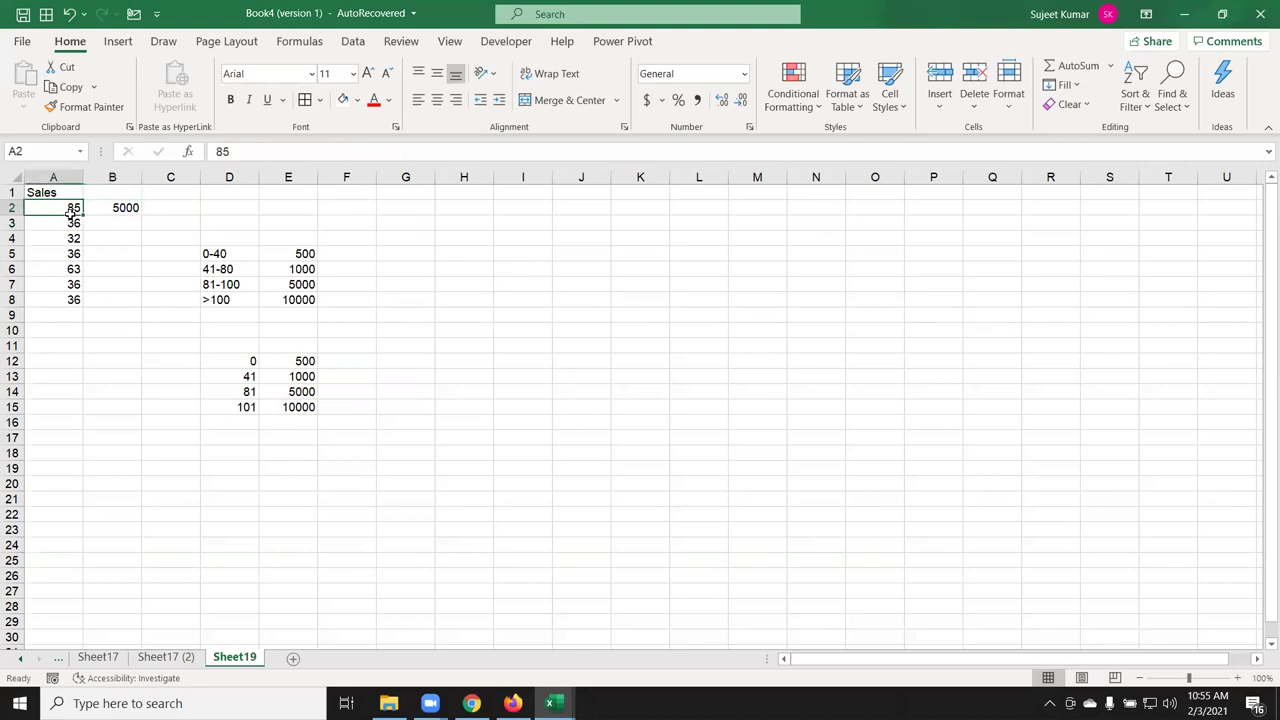
{"action": "left_click", "coordinate": [238, 410]}
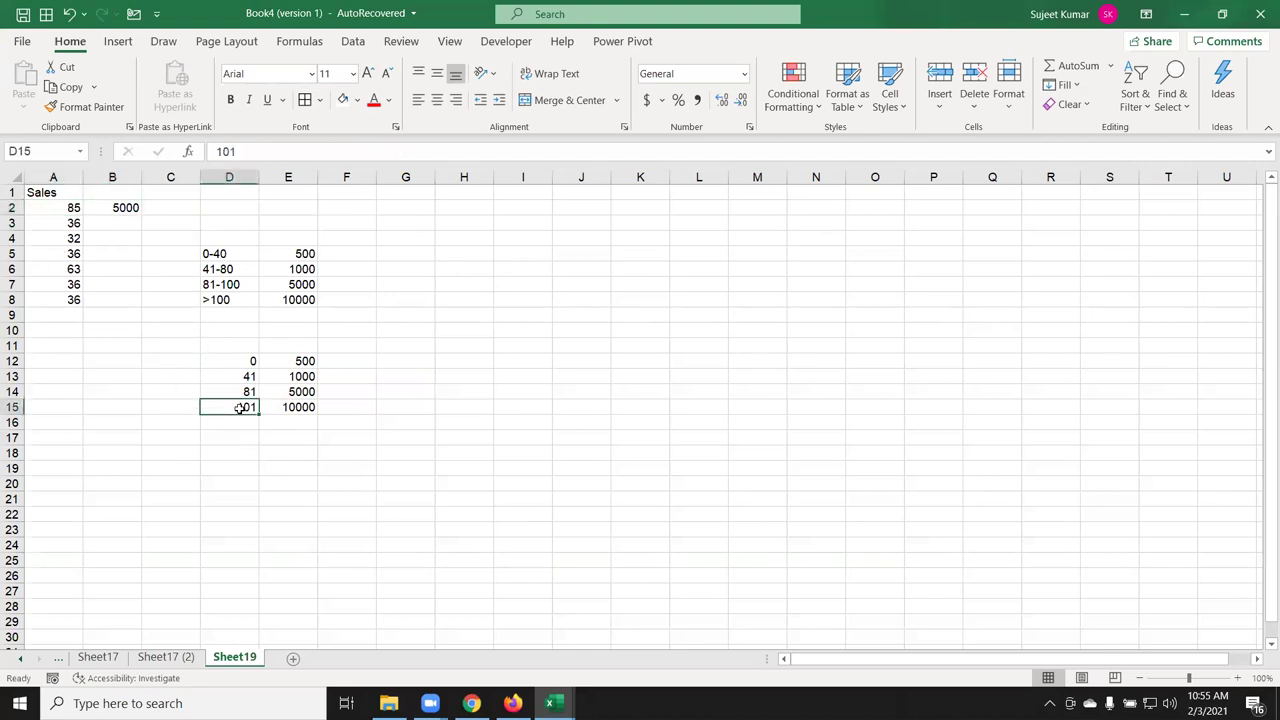
{"action": "left_click_drag", "start_coordinate": [240, 402], "coordinate": [307, 402]}
{"action": "left_click", "coordinate": [304, 393]}
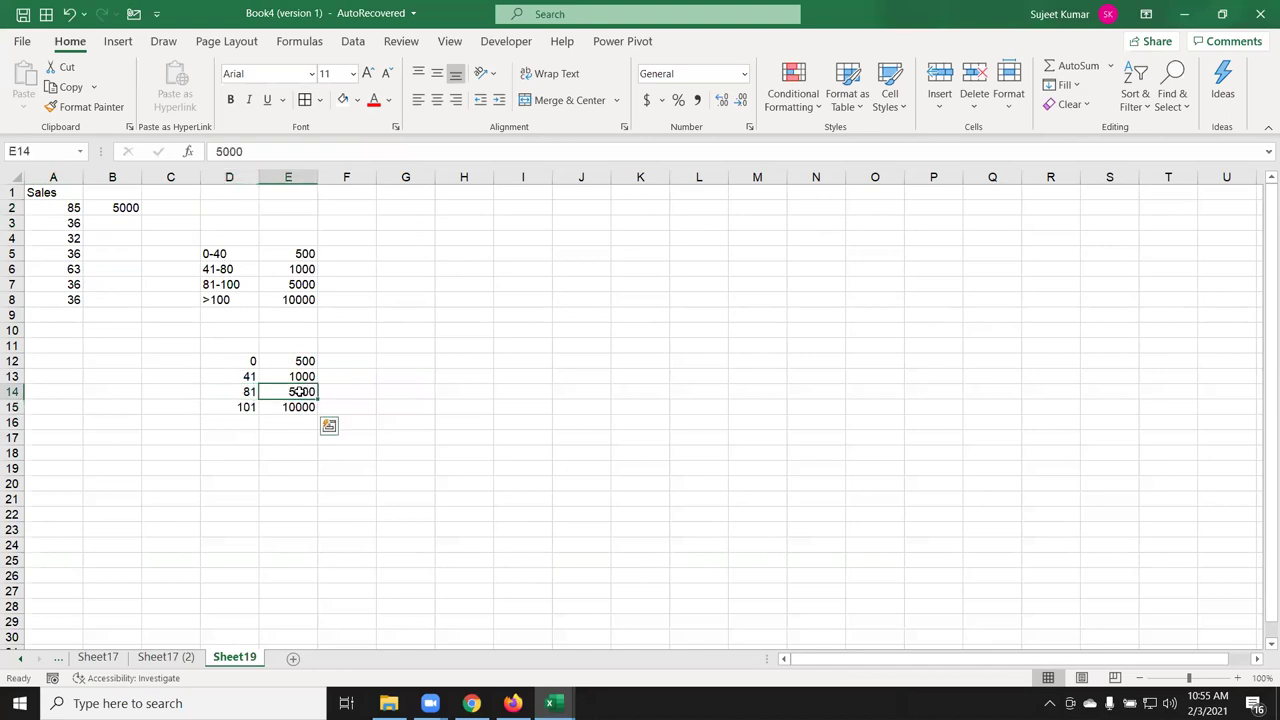
{"action": "double_click", "coordinate": [113, 208]}
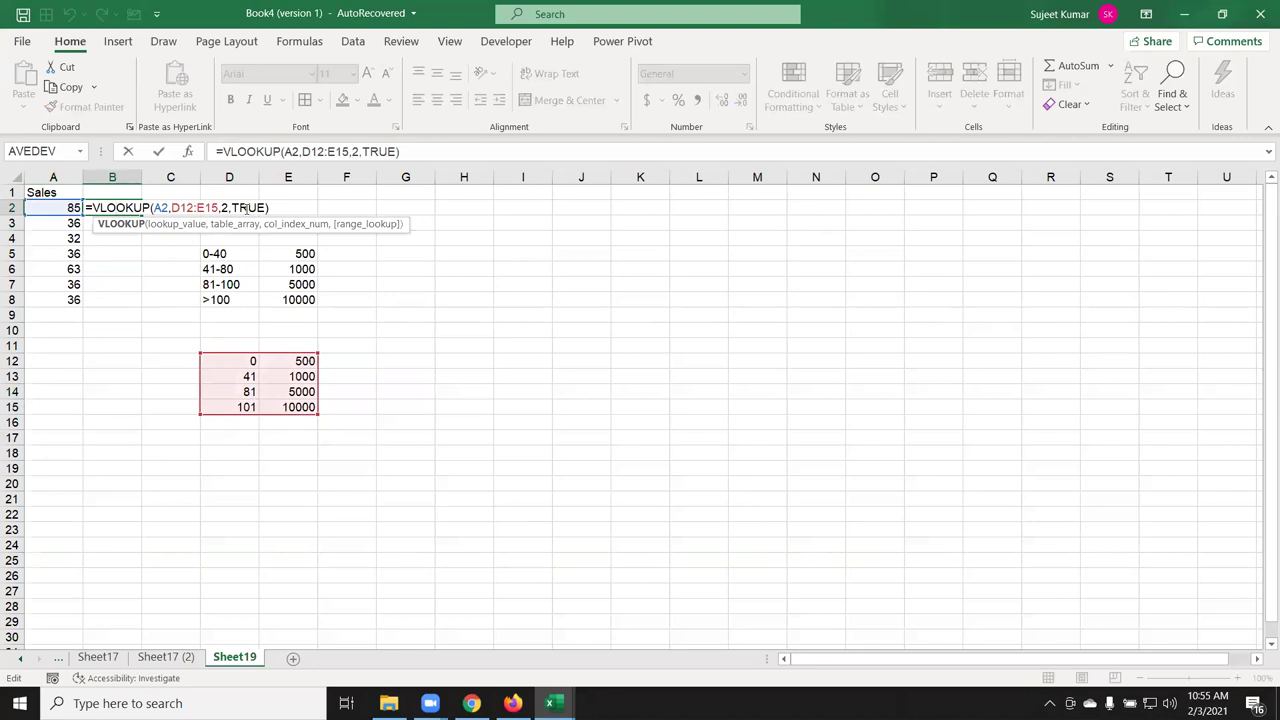
{"action": "double_click", "coordinate": [246, 207]}
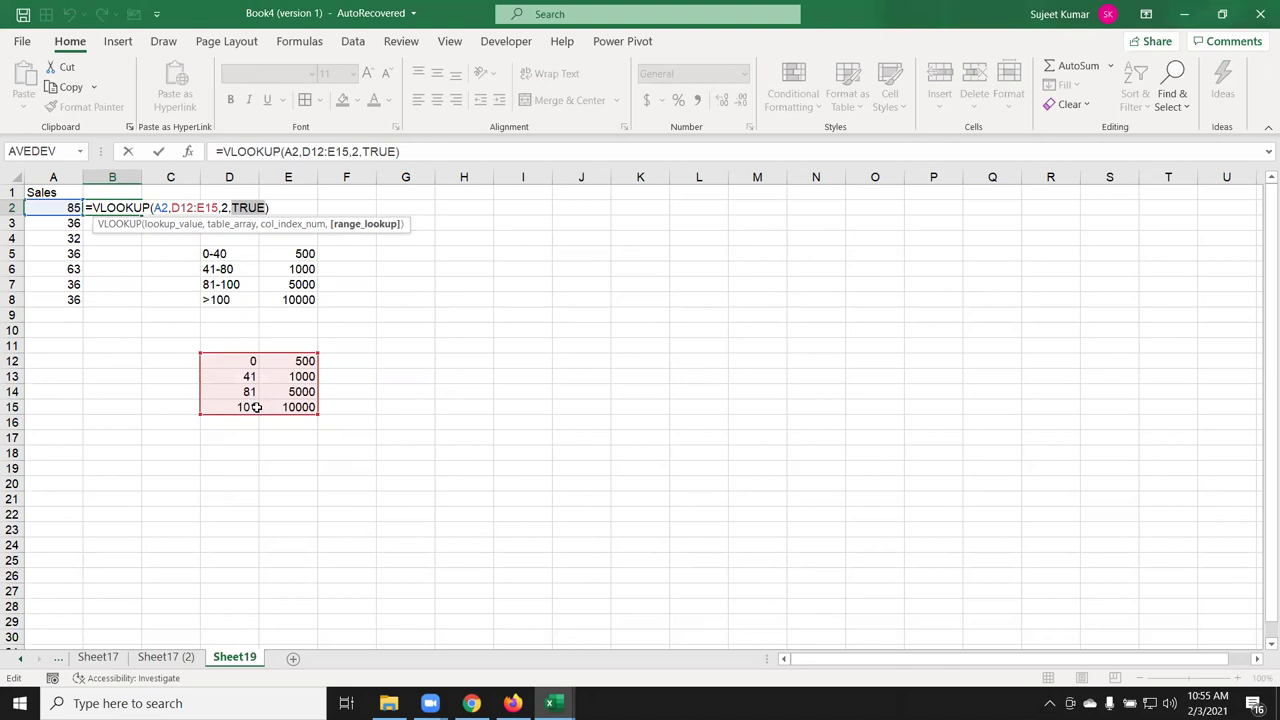
Test B2's bonus by entering sales of 99, 102 and 50 in A2.
{"action": "key", "text": "Return"}
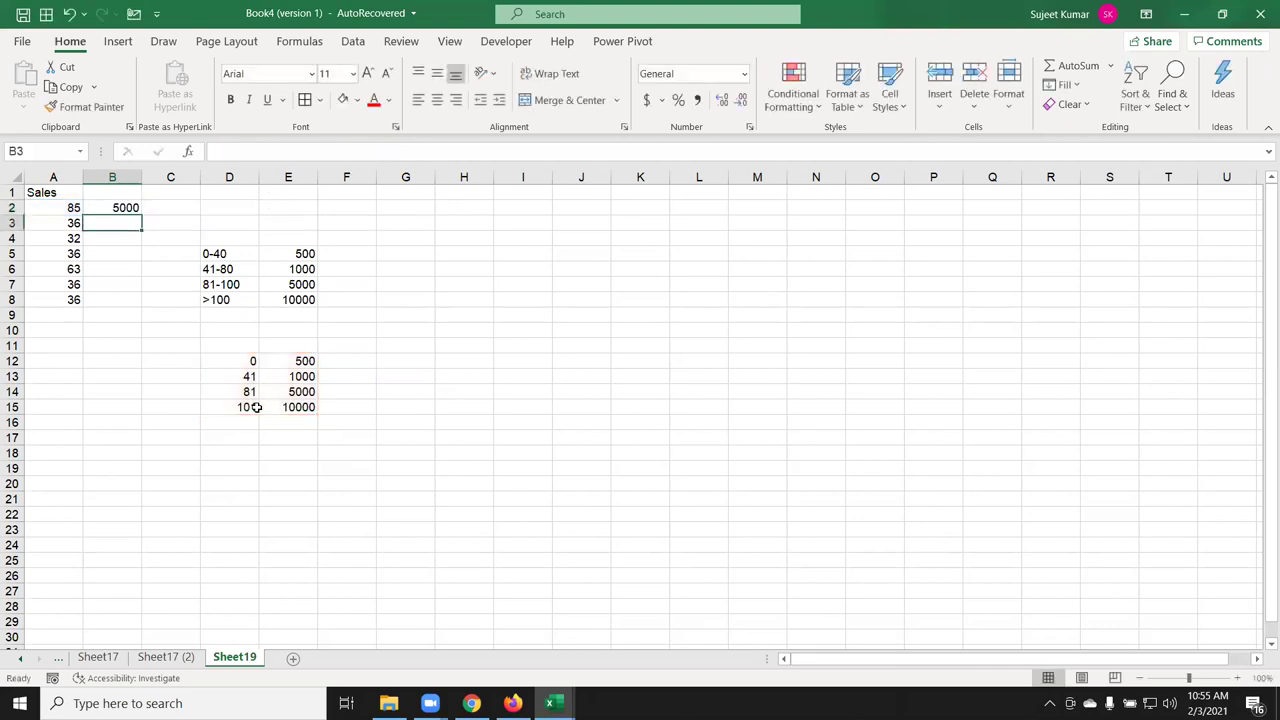
{"action": "left_click", "coordinate": [58, 205]}
{"action": "type", "text": "99"}
{"action": "key", "text": "Return"}
{"action": "left_click", "coordinate": [102, 208]}
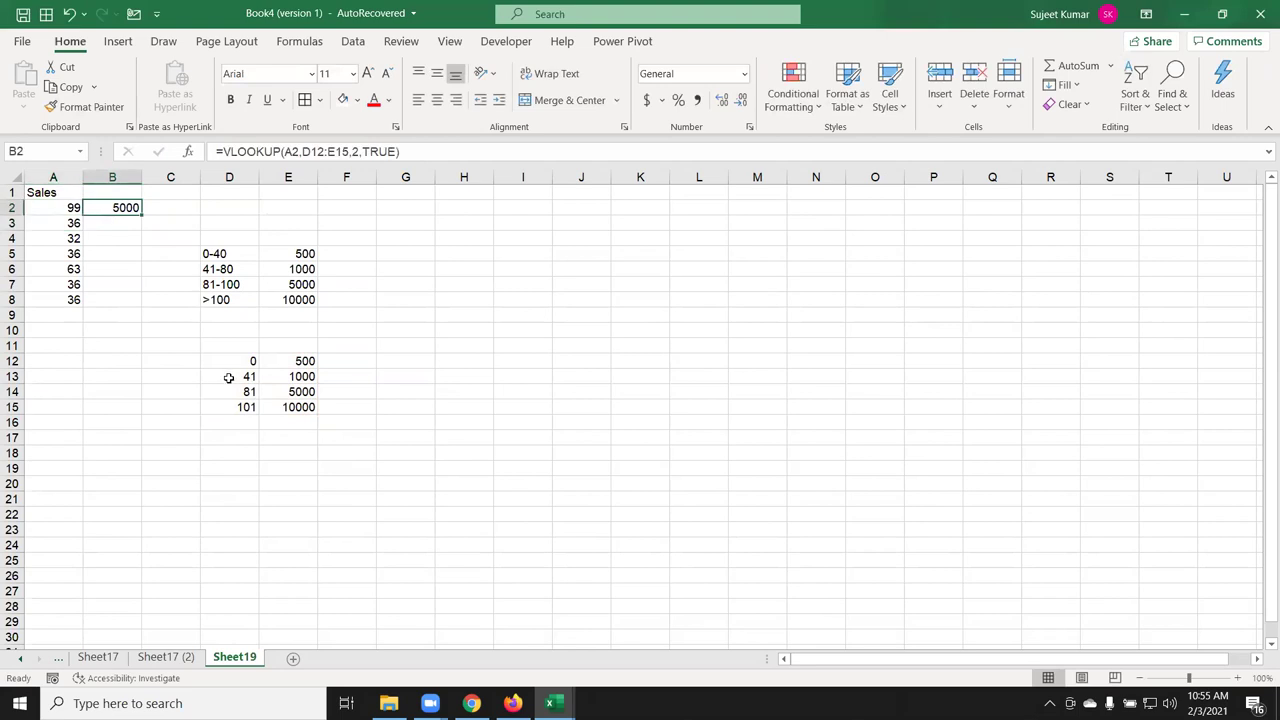
{"action": "left_click", "coordinate": [68, 207]}
{"action": "type", "text": "102"}
{"action": "key", "text": "Return"}
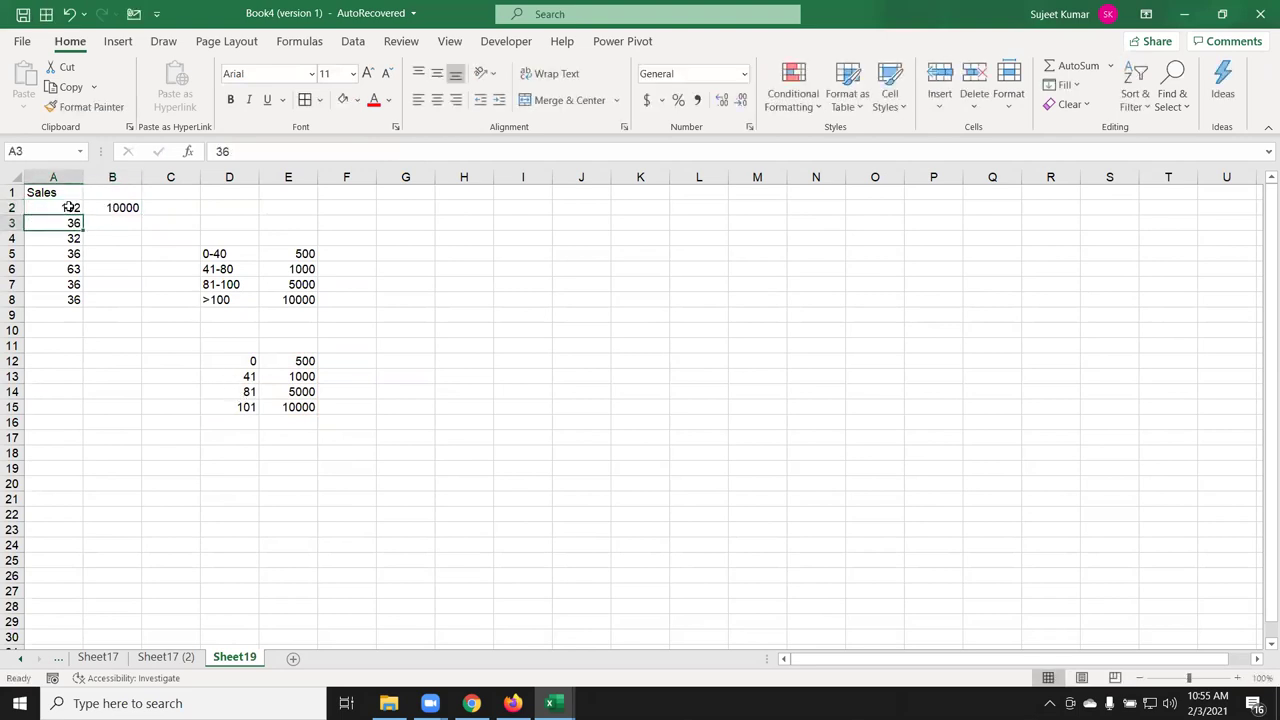
{"action": "left_click", "coordinate": [68, 207]}
{"action": "type", "text": "50"}
{"action": "key", "text": "Return"}
{"action": "left_click", "coordinate": [68, 207]}
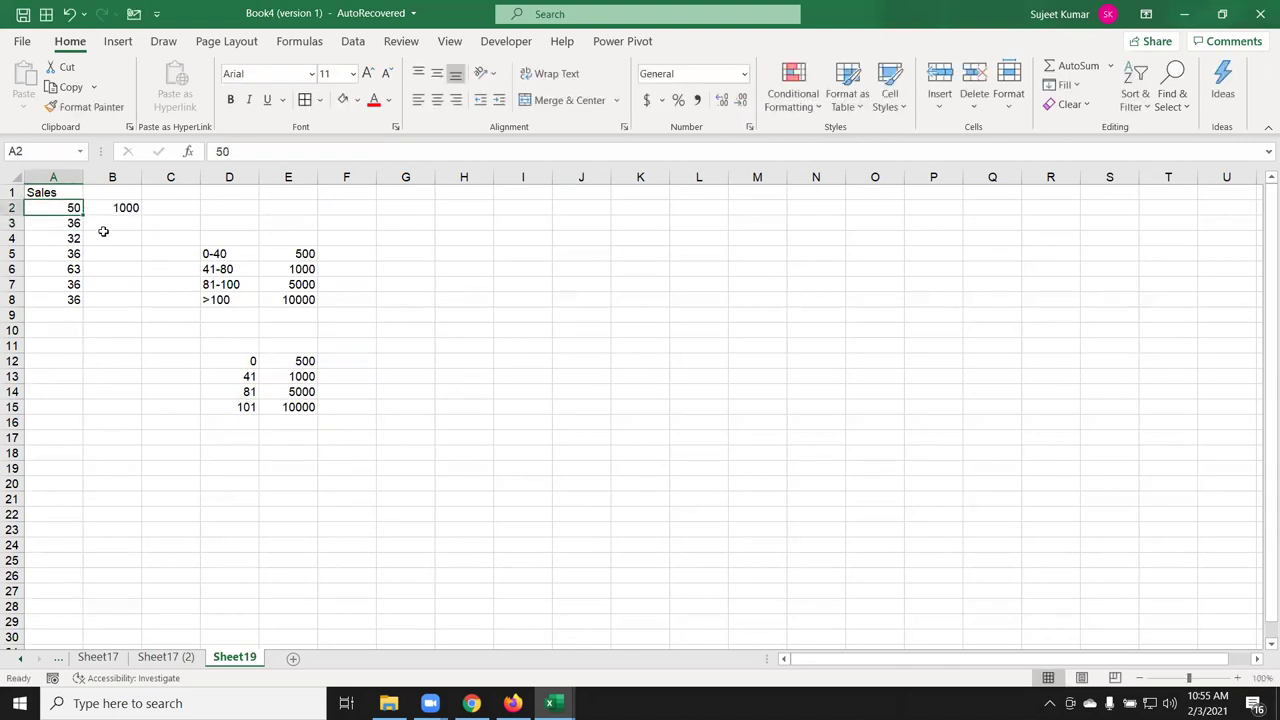
Enter =LOOKUP(A3,D12:D15,E12:E15) in B3 to return the 500 bonus.
{"action": "left_click", "coordinate": [106, 222]}
{"action": "type", "text": "="}
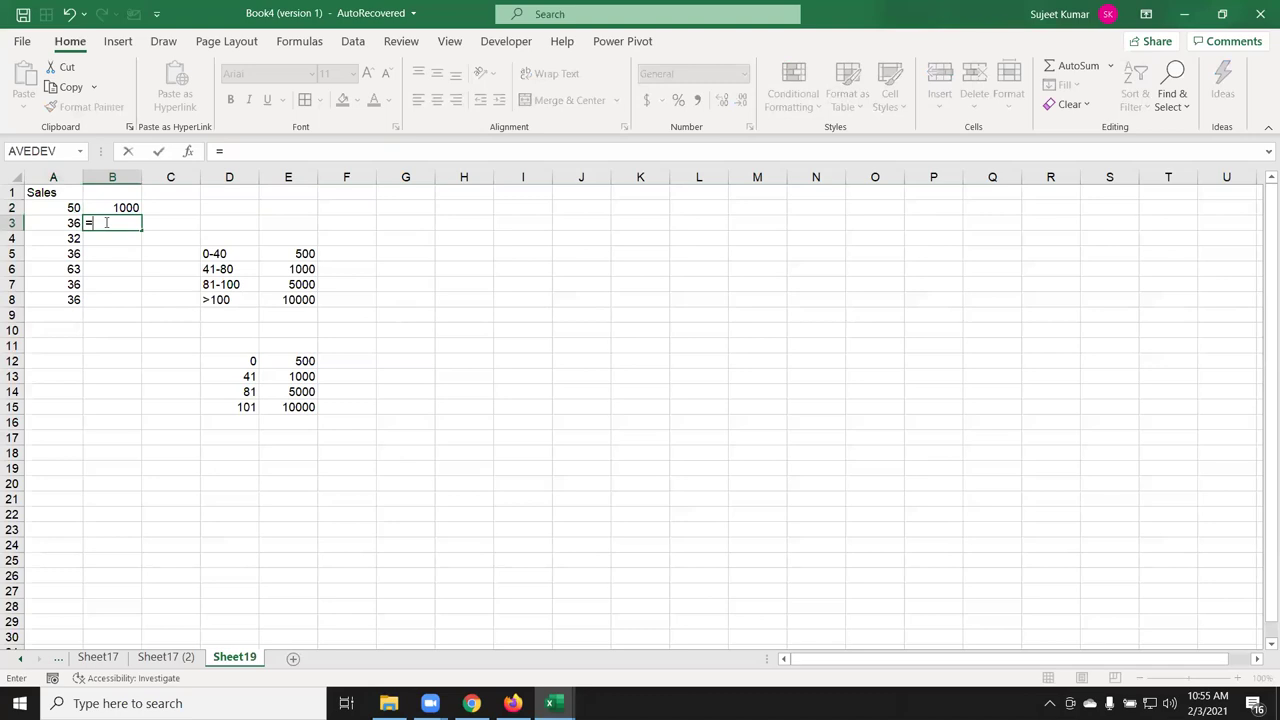
{"action": "type", "text": "loo"}
{"action": "key", "text": "Tab"}
{"action": "key", "text": "Left"}
{"action": "type", "text": ","}
{"action": "left_click_drag", "start_coordinate": [245, 362], "coordinate": [236, 411]}
{"action": "type", "text": ","}
{"action": "left_click_drag", "start_coordinate": [305, 362], "coordinate": [307, 406]}
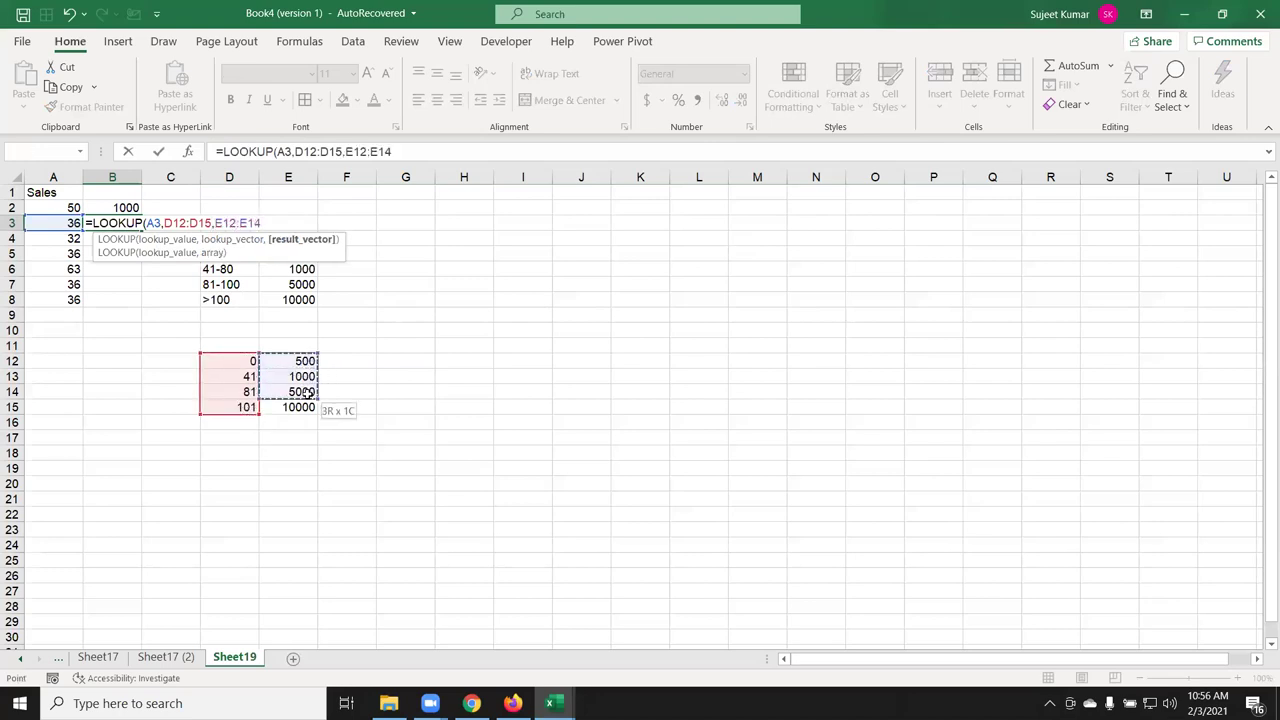
{"action": "key", "text": "Return"}
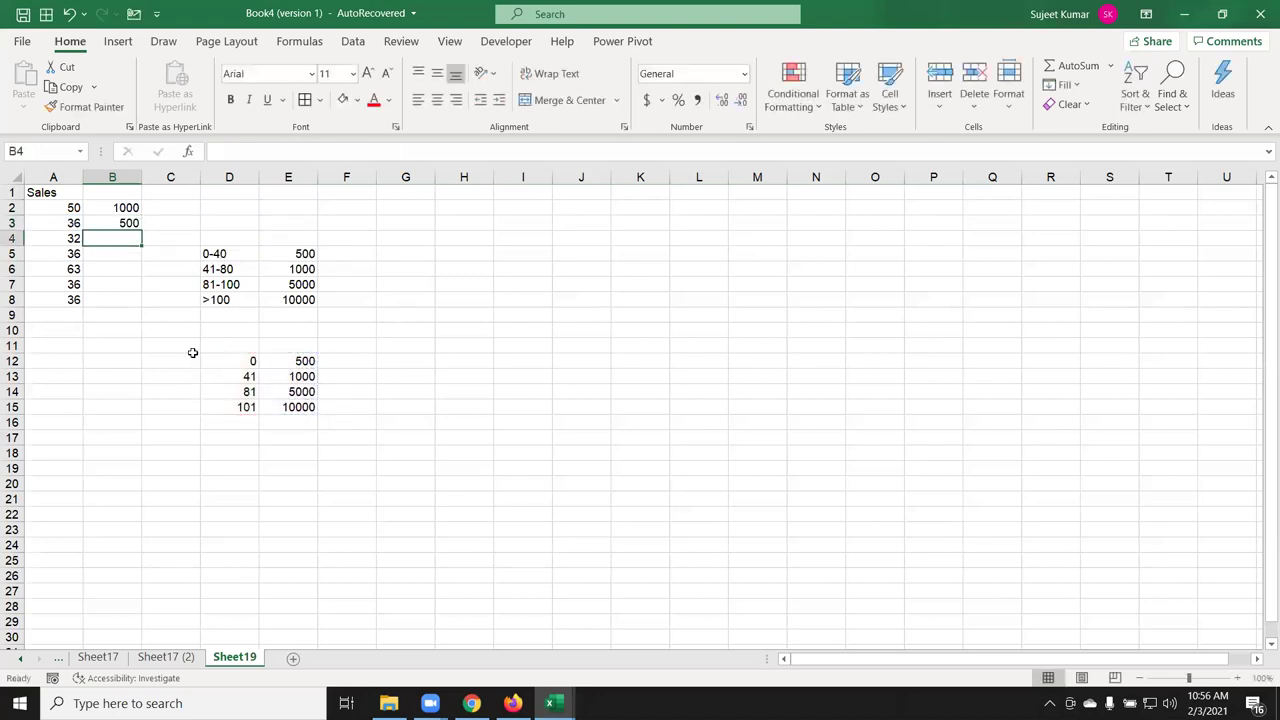
Enter =LOOKUP(A4,{0,41,81,101},{500,1000,5000,10000}) in B4 and fill it down to B8.
{"action": "type", "text": "="}
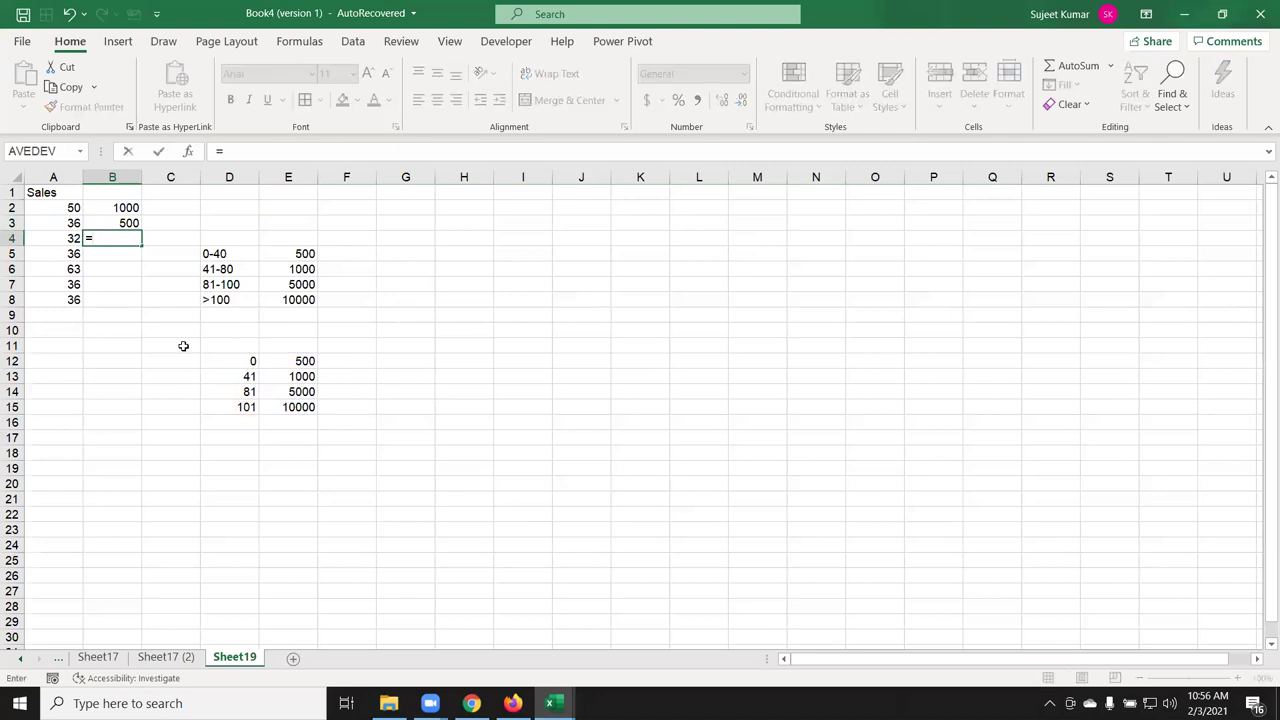
{"action": "type", "text": "lookup("}
{"action": "key", "text": "Left"}
{"action": "type", "text": ","}
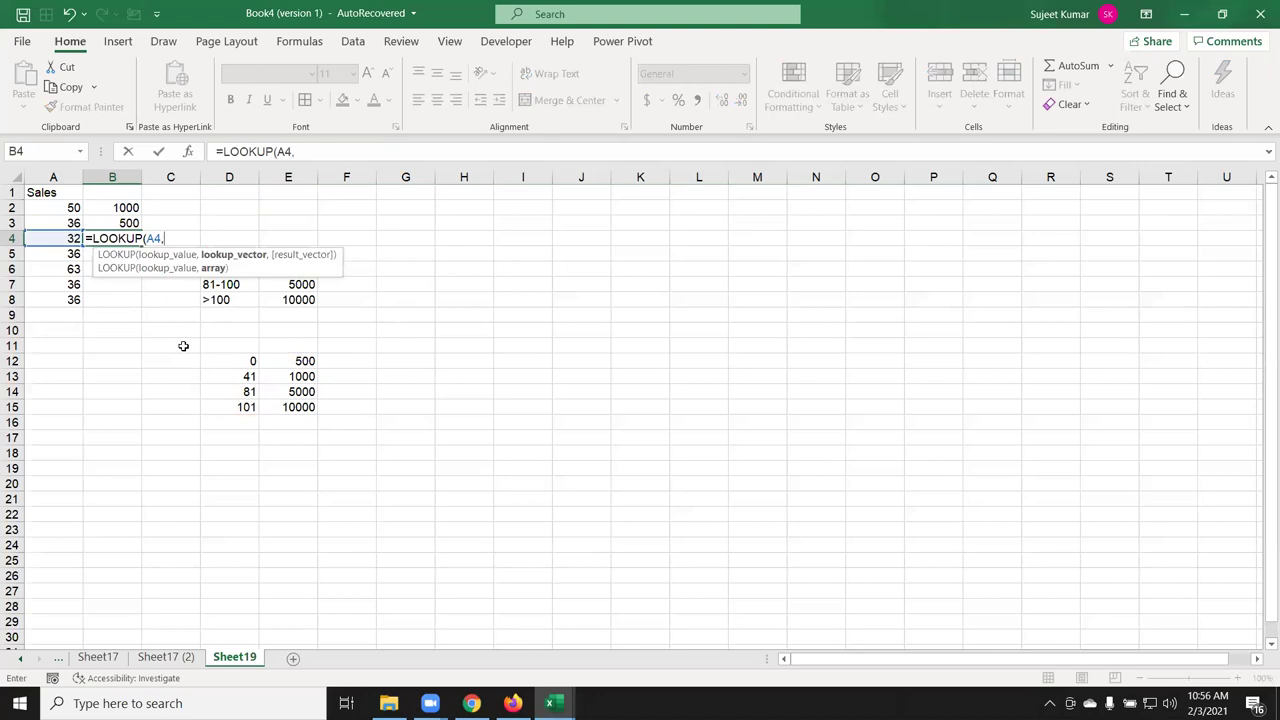
{"action": "type", "text": "{"}
{"action": "type", "text": "0,41,81,"}
{"action": "type", "text": "101}"}
{"action": "type", "text": ",{"}
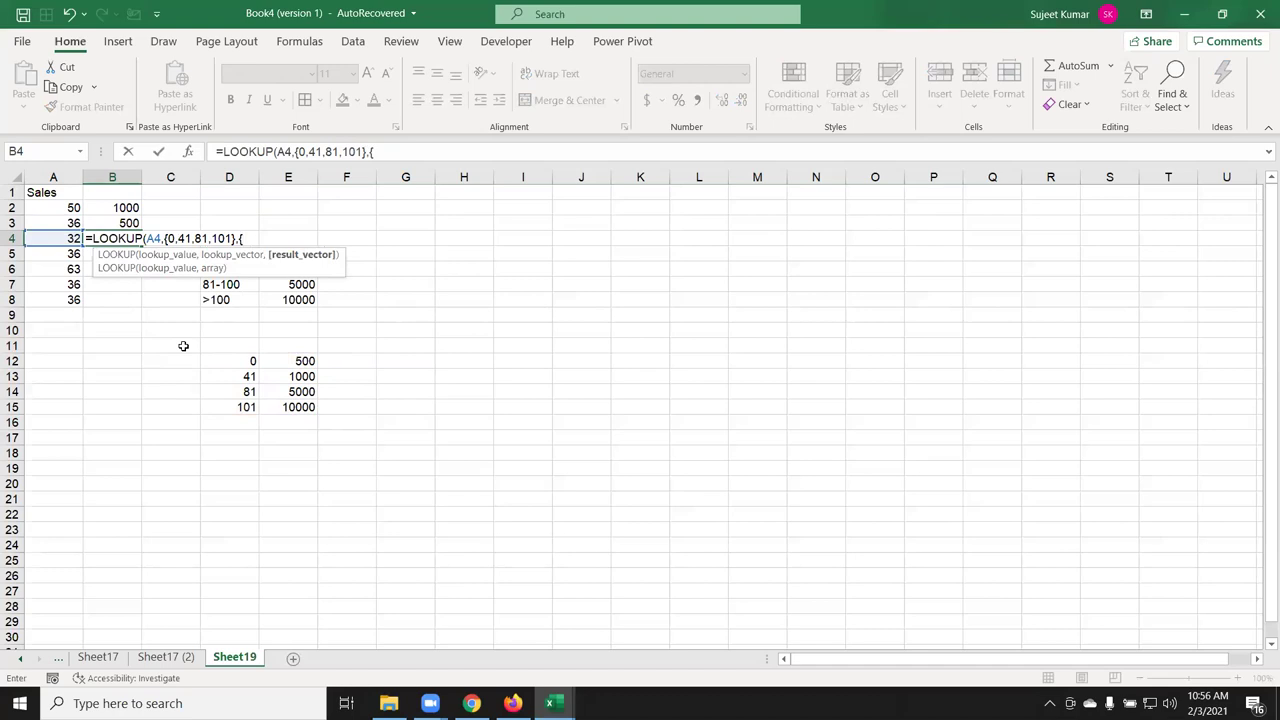
{"action": "type", "text": "500,1000,5000,10000"}
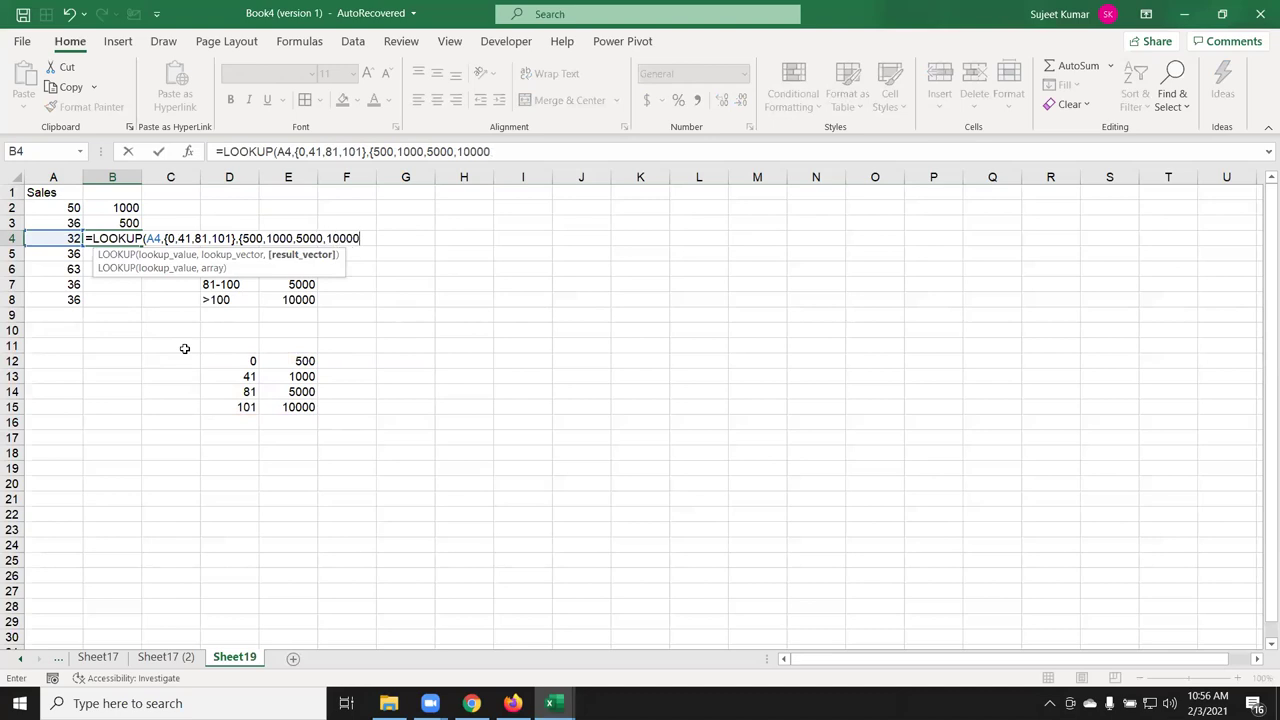
{"action": "type", "text": "}"}
{"action": "key", "text": "Return"}
{"action": "key", "text": "Up"}
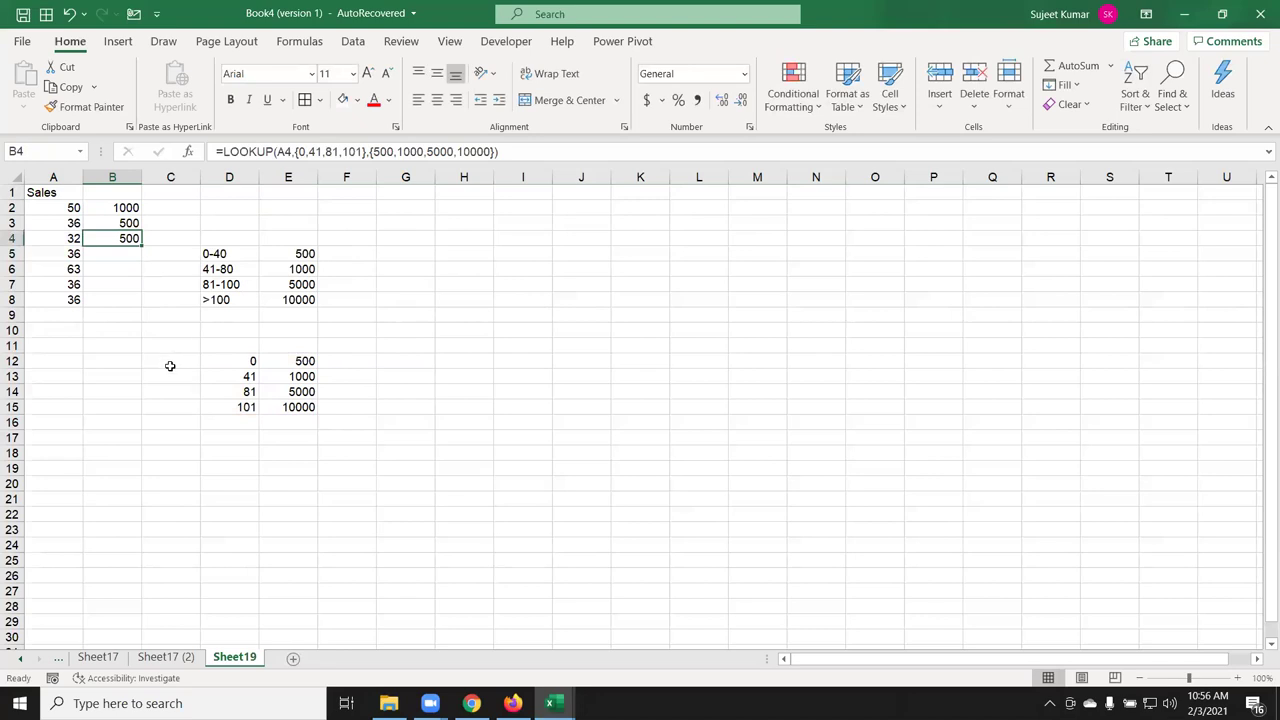
{"action": "double_click", "coordinate": [143, 246]}
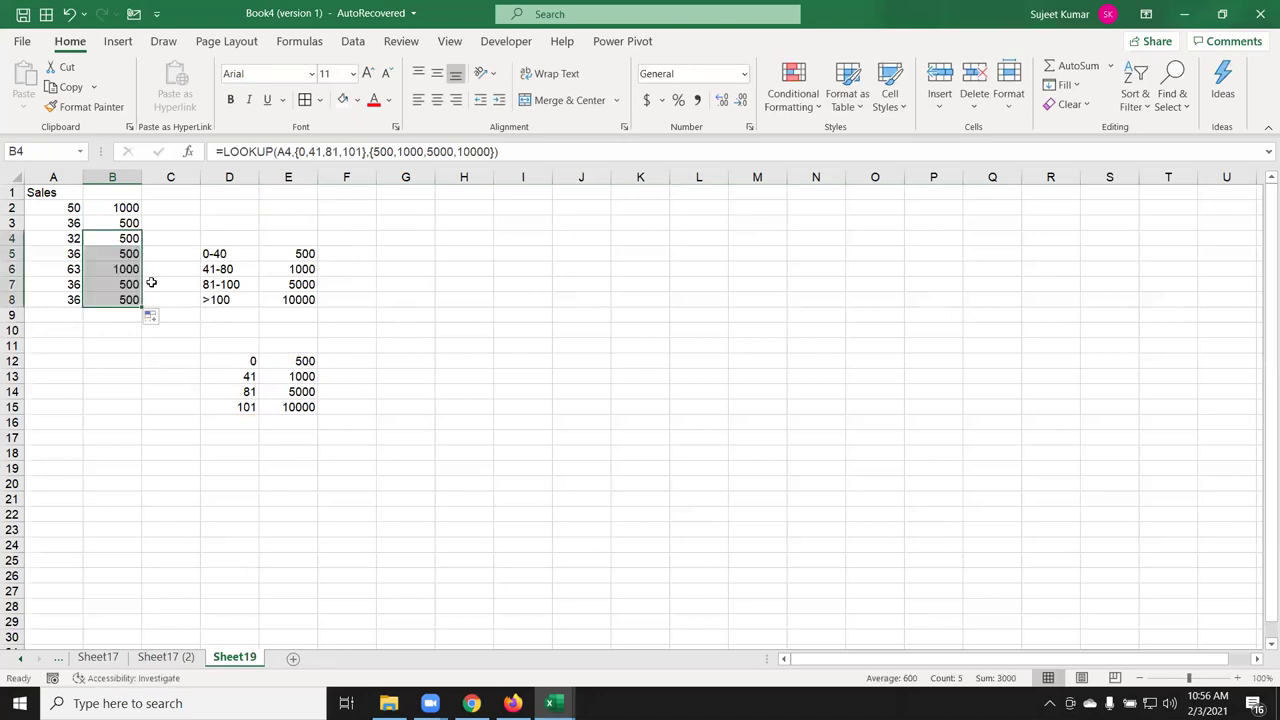